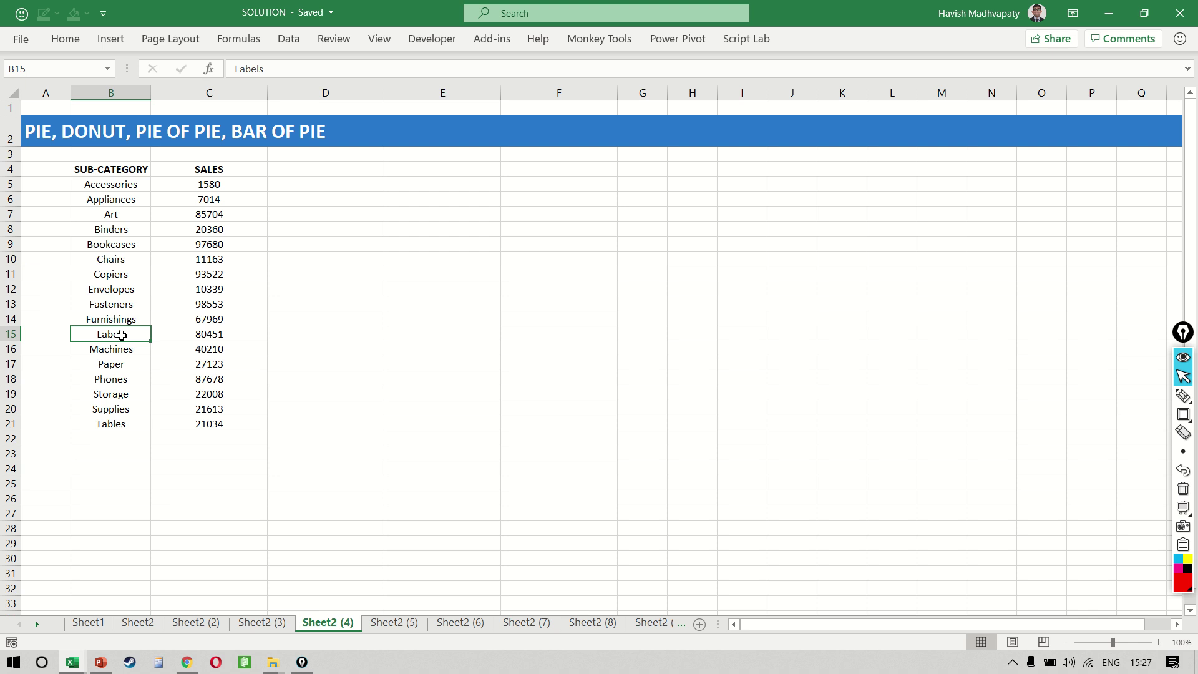
Insert a chart from the sub-category sales table and change its chart type to Pie.
left_click(209, 300)
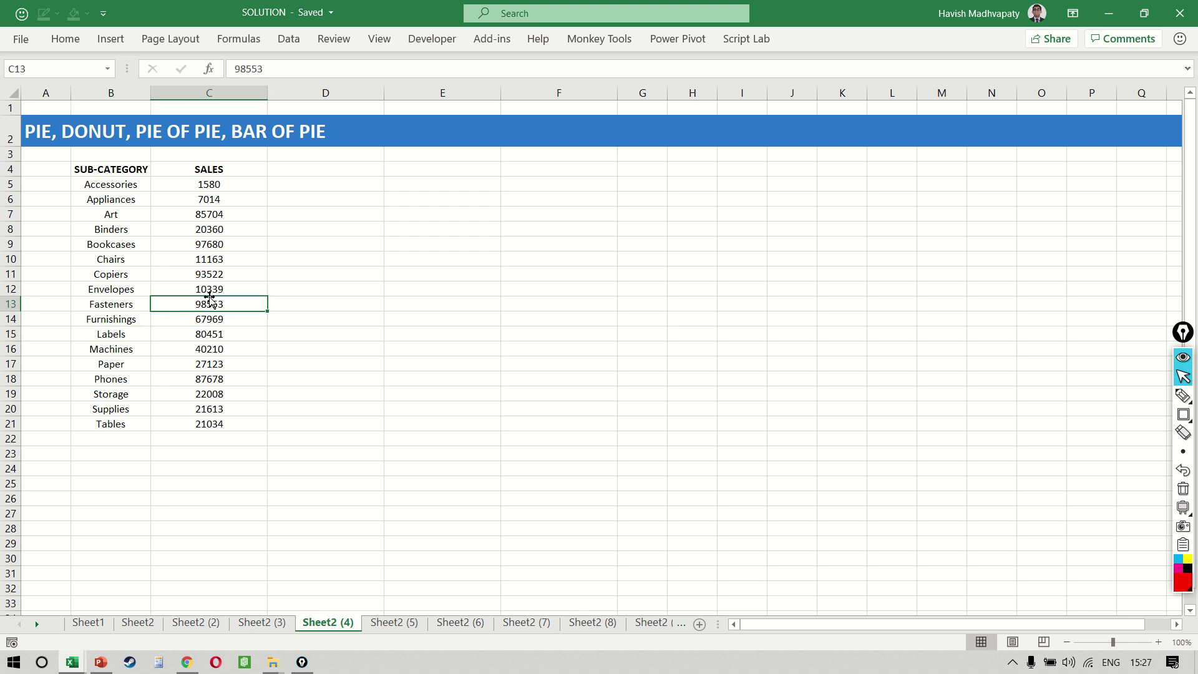
key("alt+F1")
left_click(852, 48)
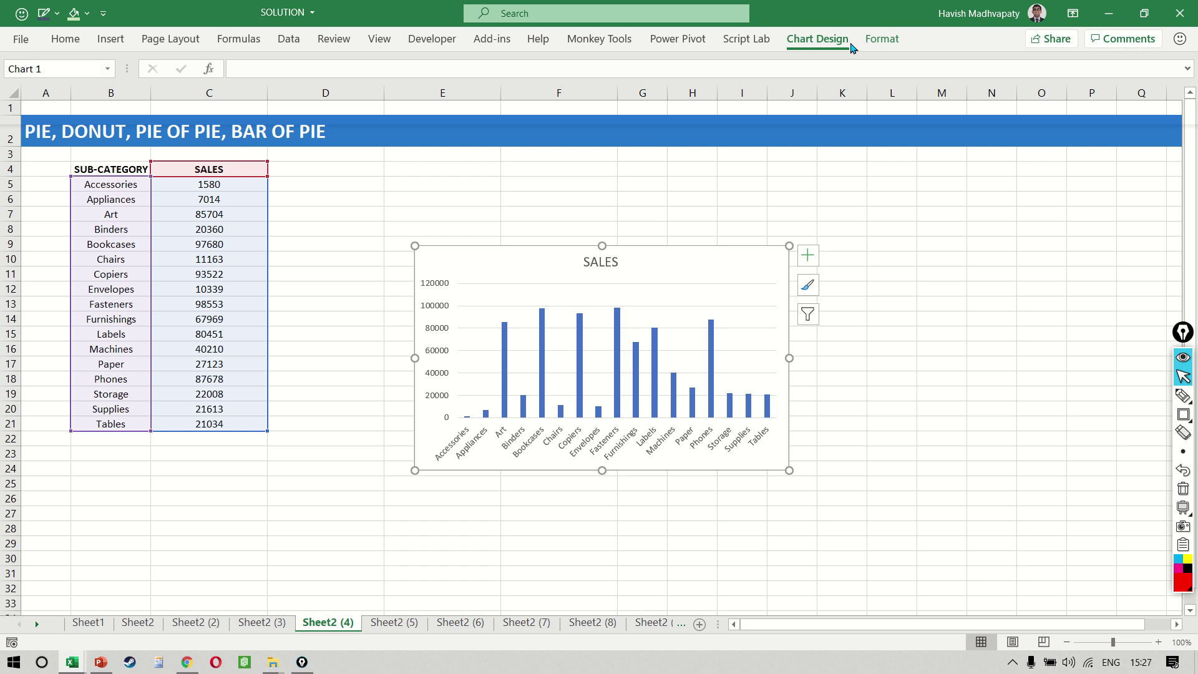
left_click(839, 100)
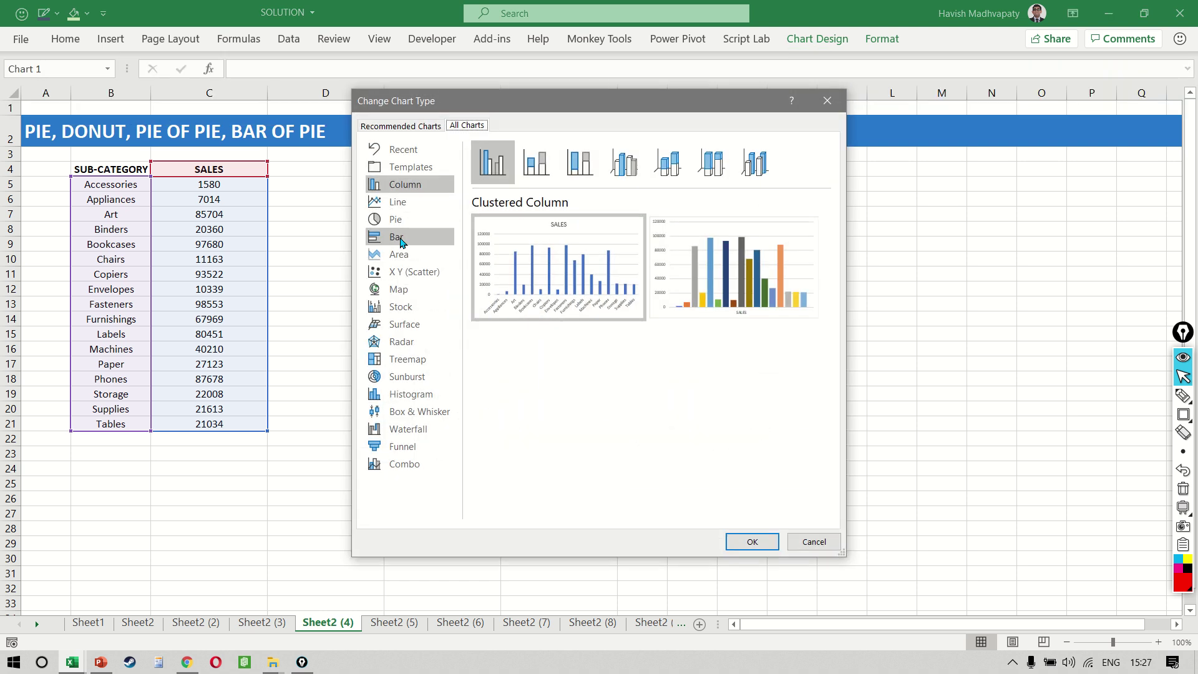
left_click(395, 219)
mouse_move(547, 253)
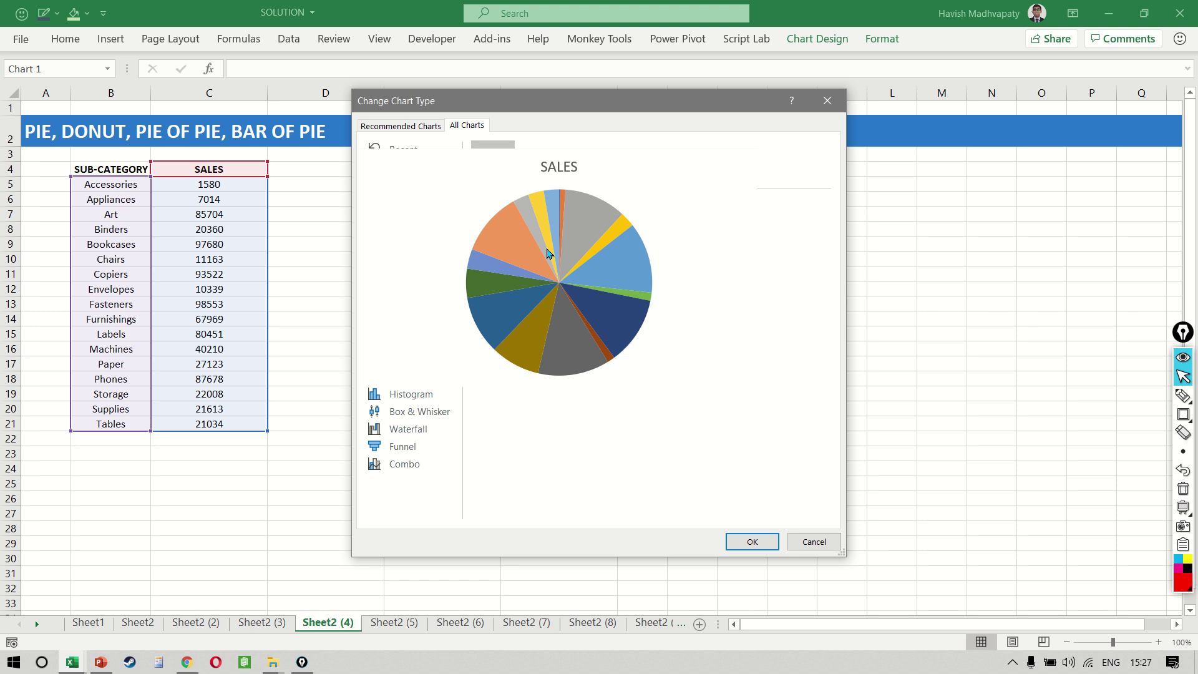
left_click(752, 542)
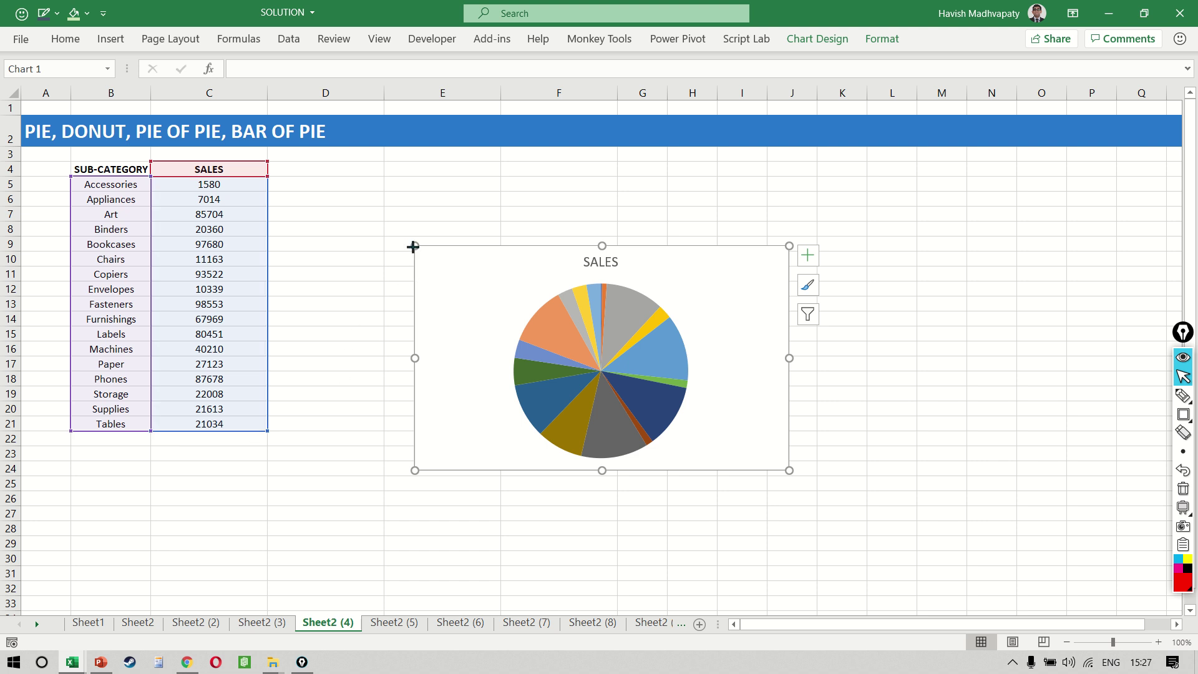
Enlarge the pie chart to span about columns D to N and rows 4 to 30.
left_click_drag(414, 247, 288, 165)
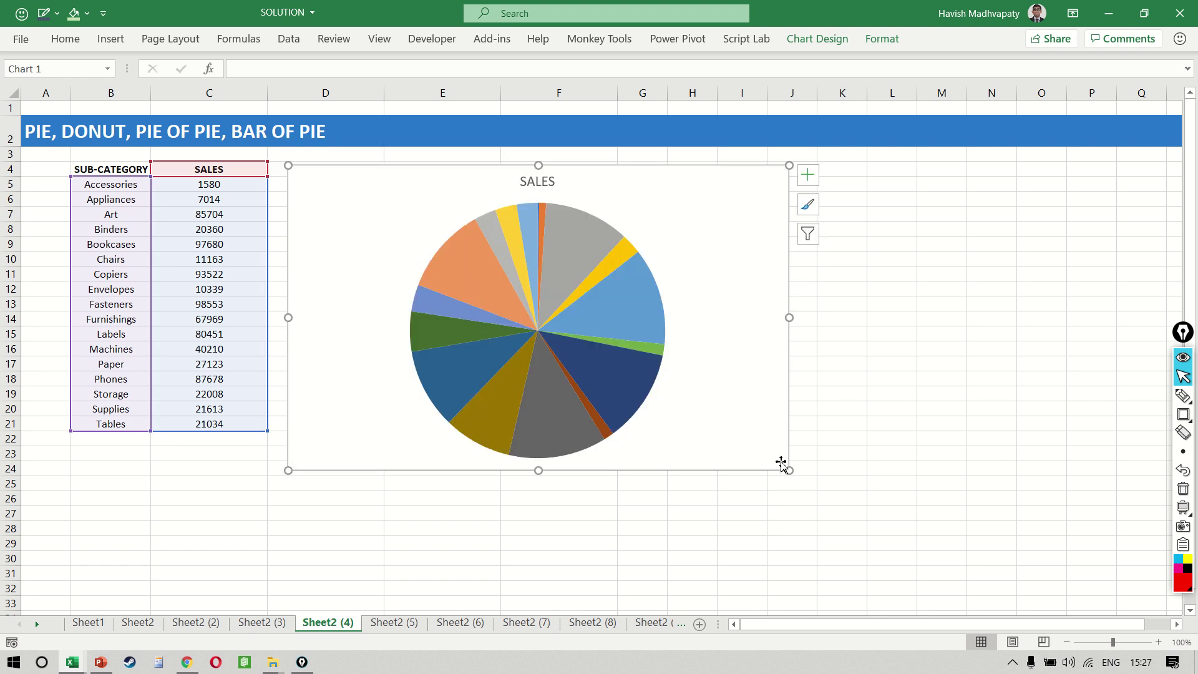
left_click_drag(789, 470, 992, 557)
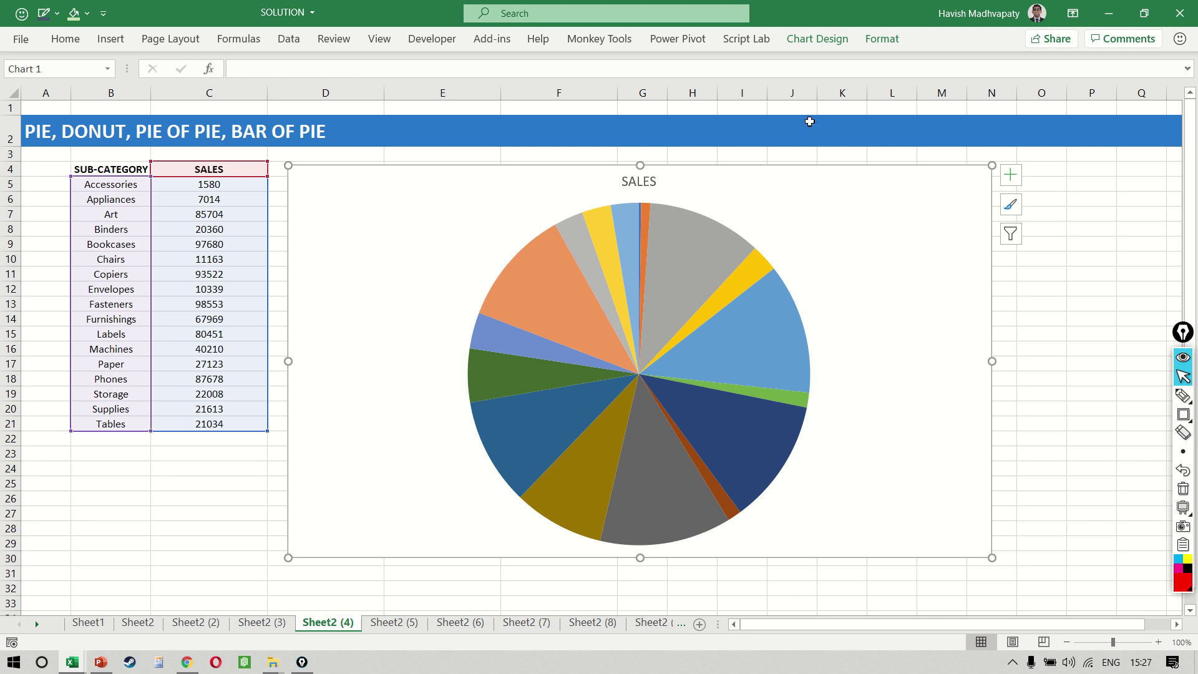
Try Outside End data labels on the pie chart and undo them.
left_click(809, 47)
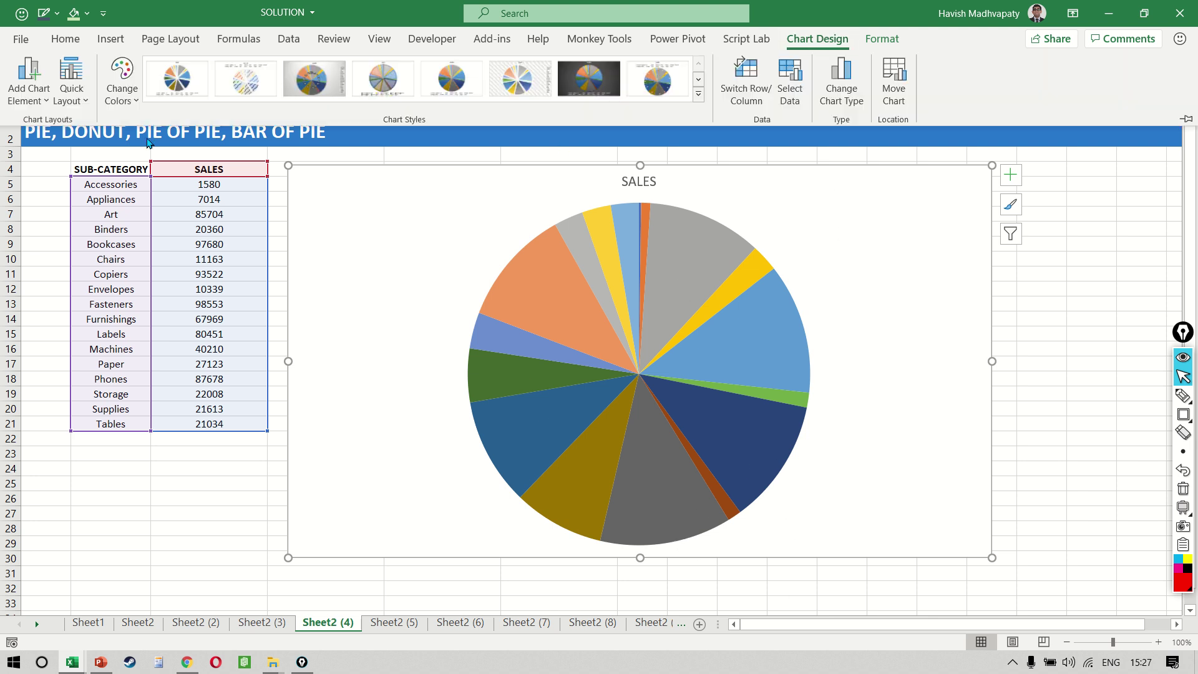
left_click(31, 80)
mouse_move(62, 145)
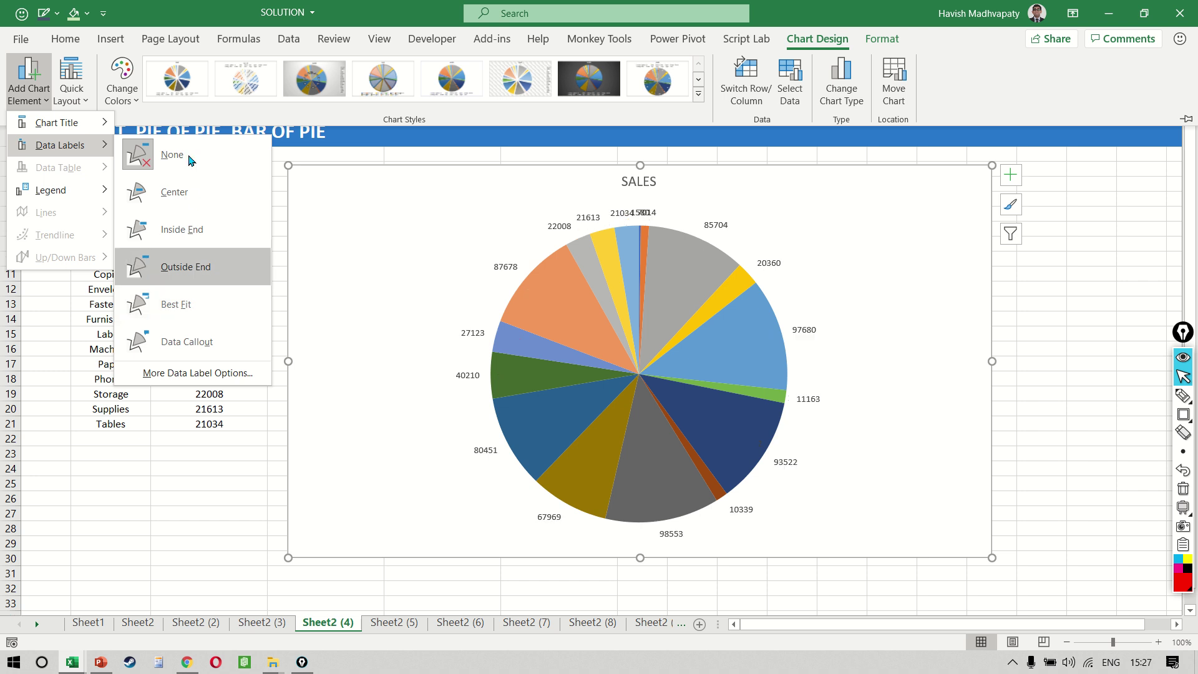
left_click(200, 263)
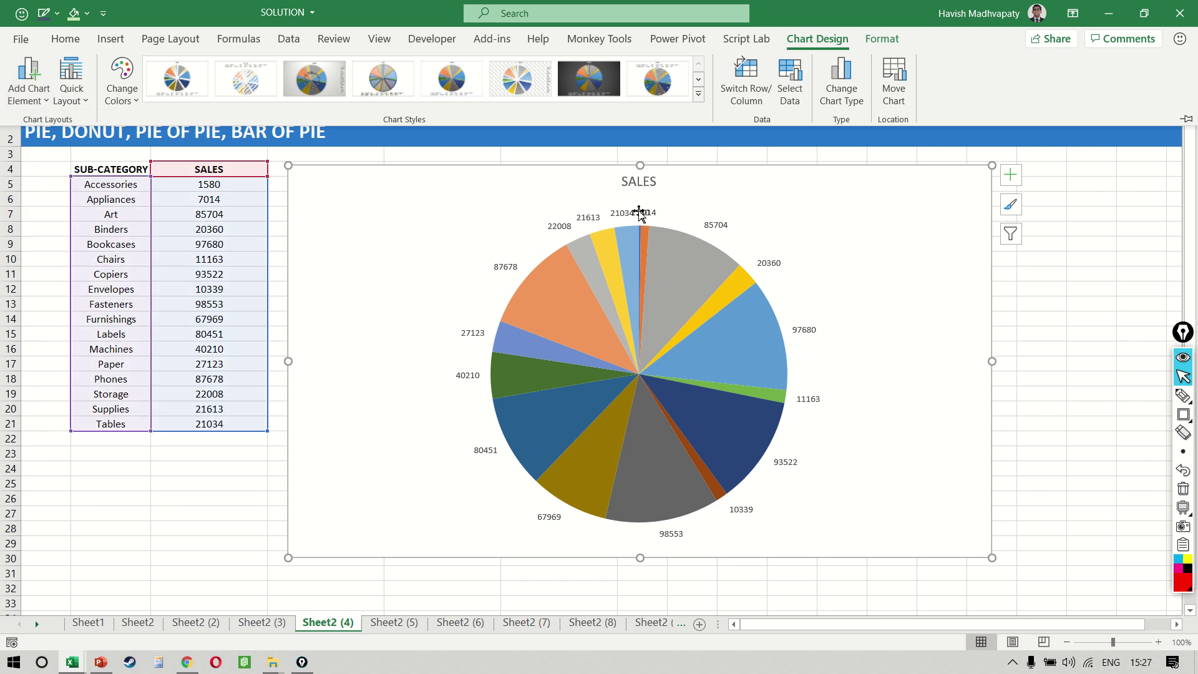
key("ctrl+z")
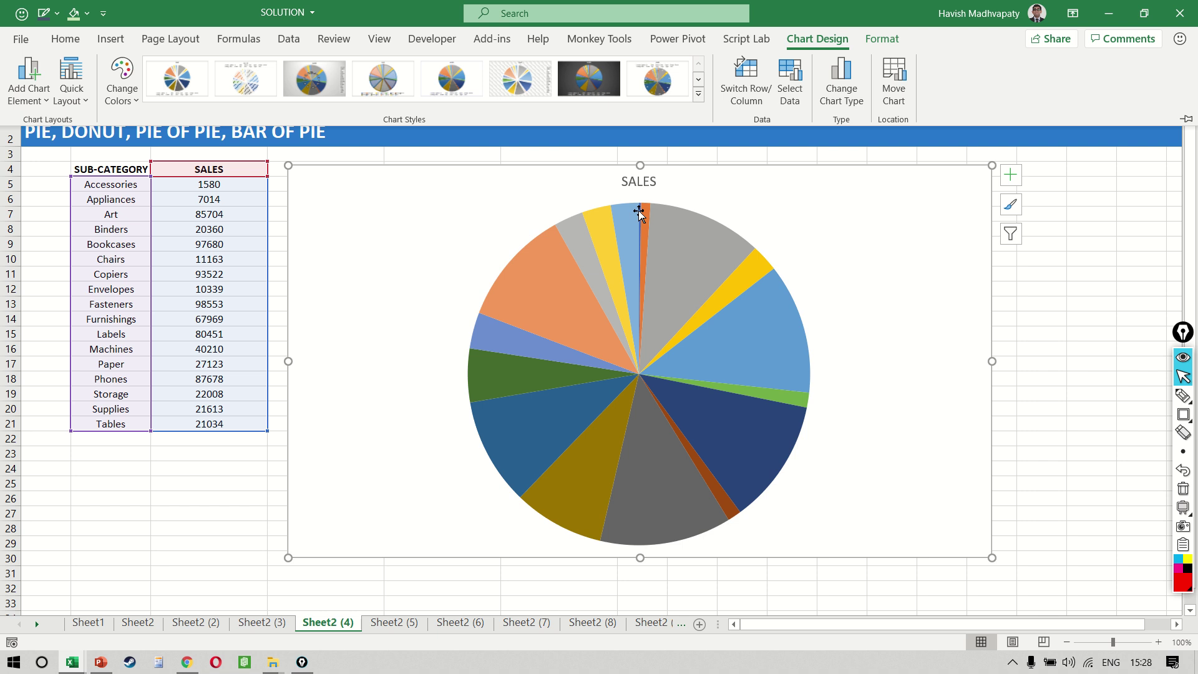
Add data labels with the Best Fit position to the pie chart.
left_click(33, 102)
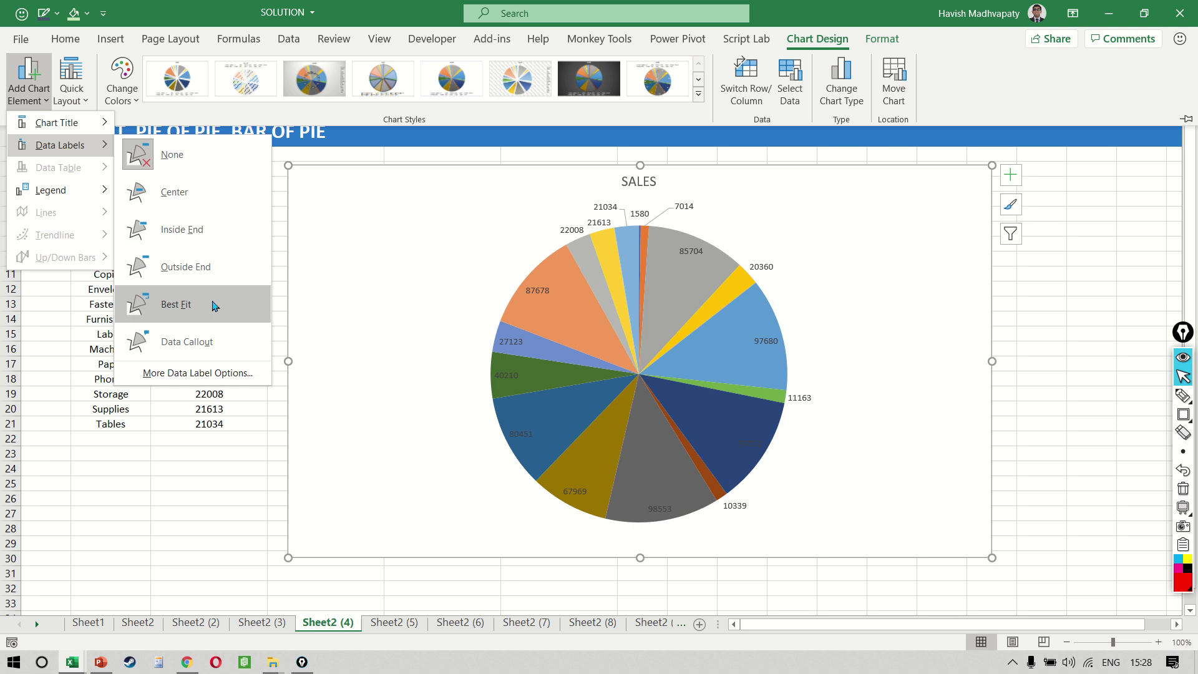
left_click(214, 305)
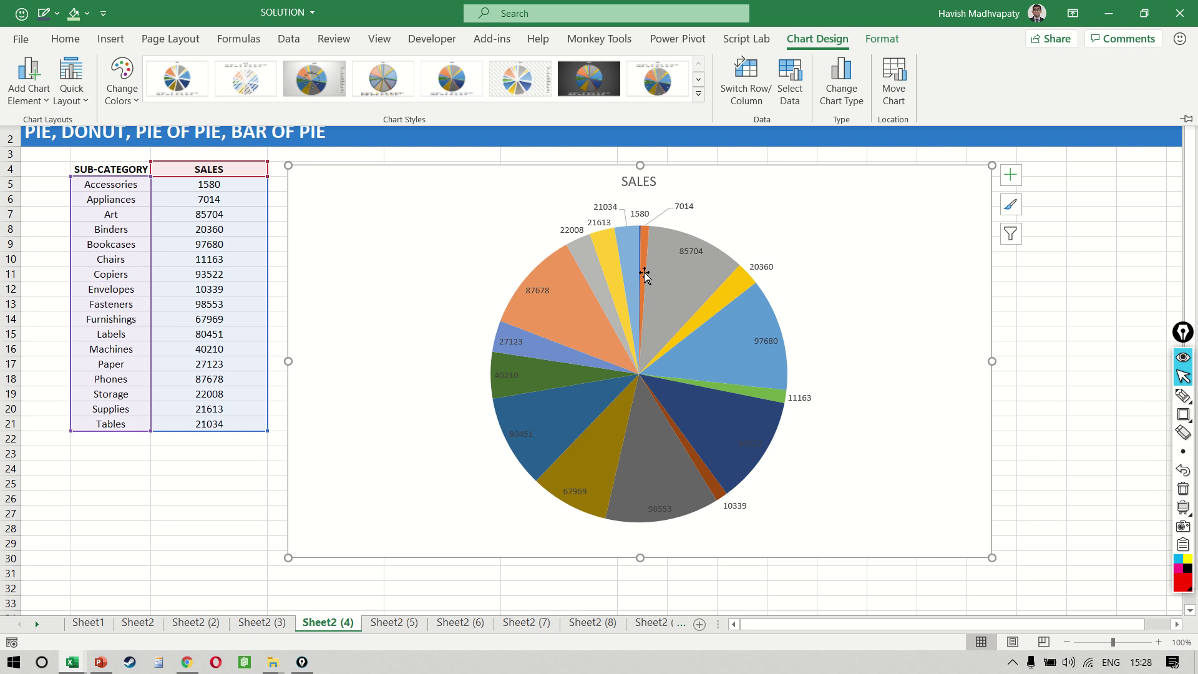
left_click(698, 93)
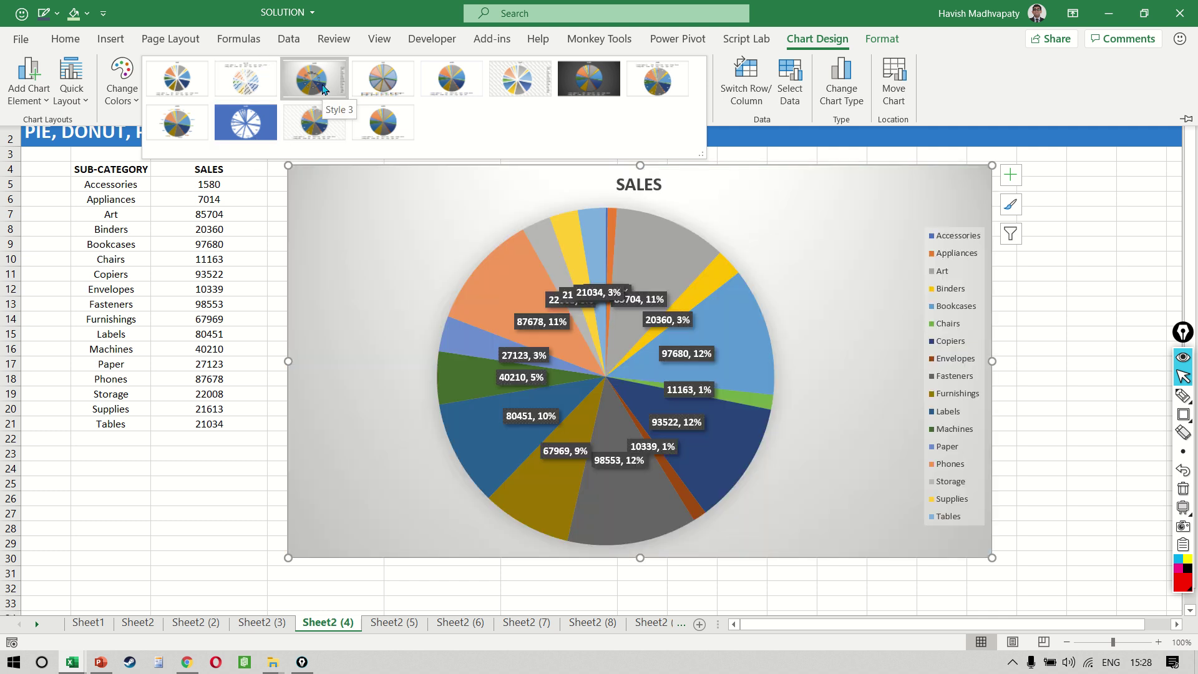
left_click(321, 80)
left_click(128, 110)
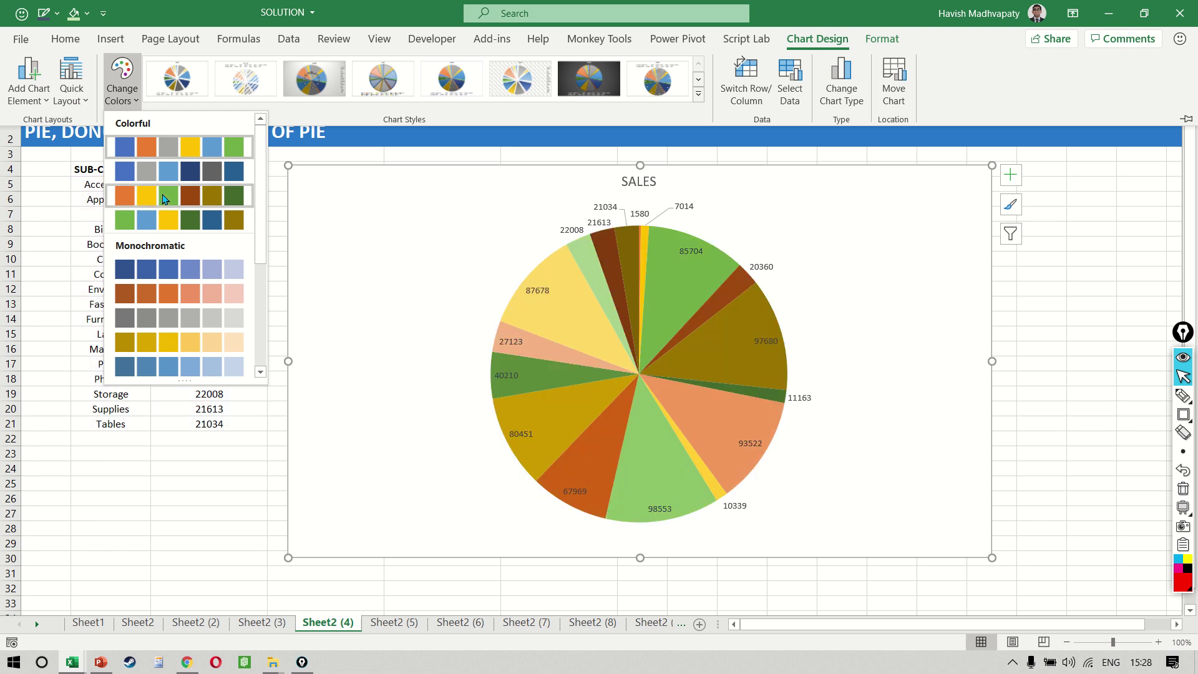
scroll(163, 198, "down", 4)
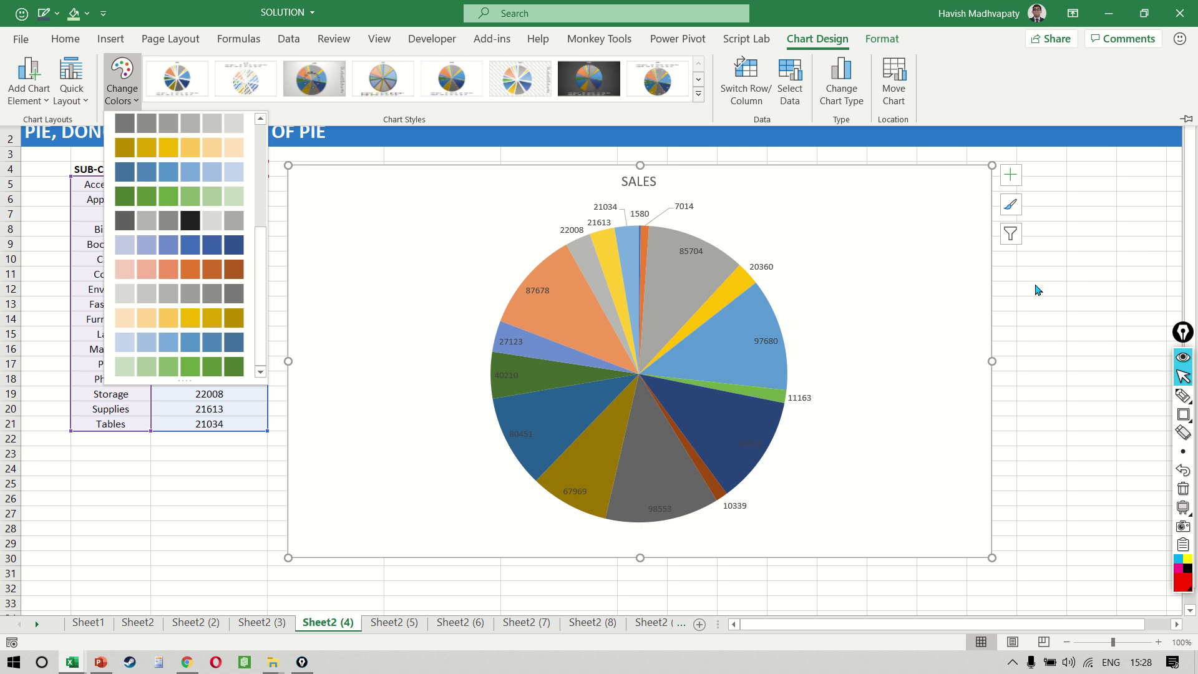
left_click(994, 302)
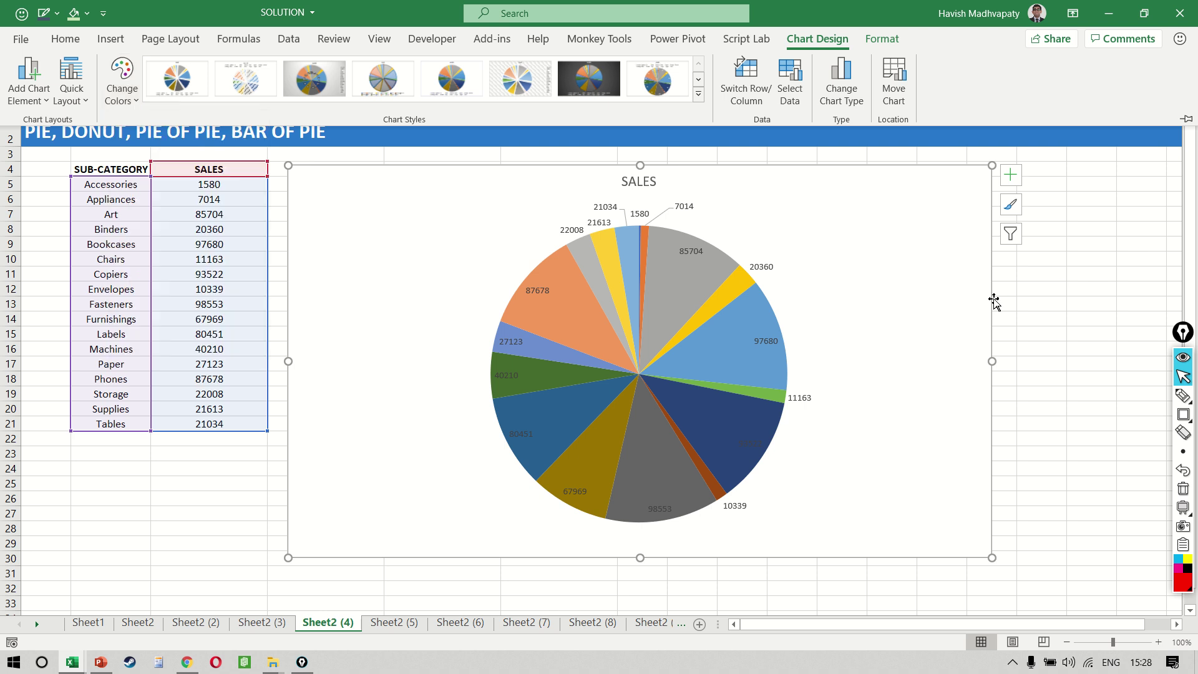
Change the pie chart's type to Doughnut.
left_click(850, 90)
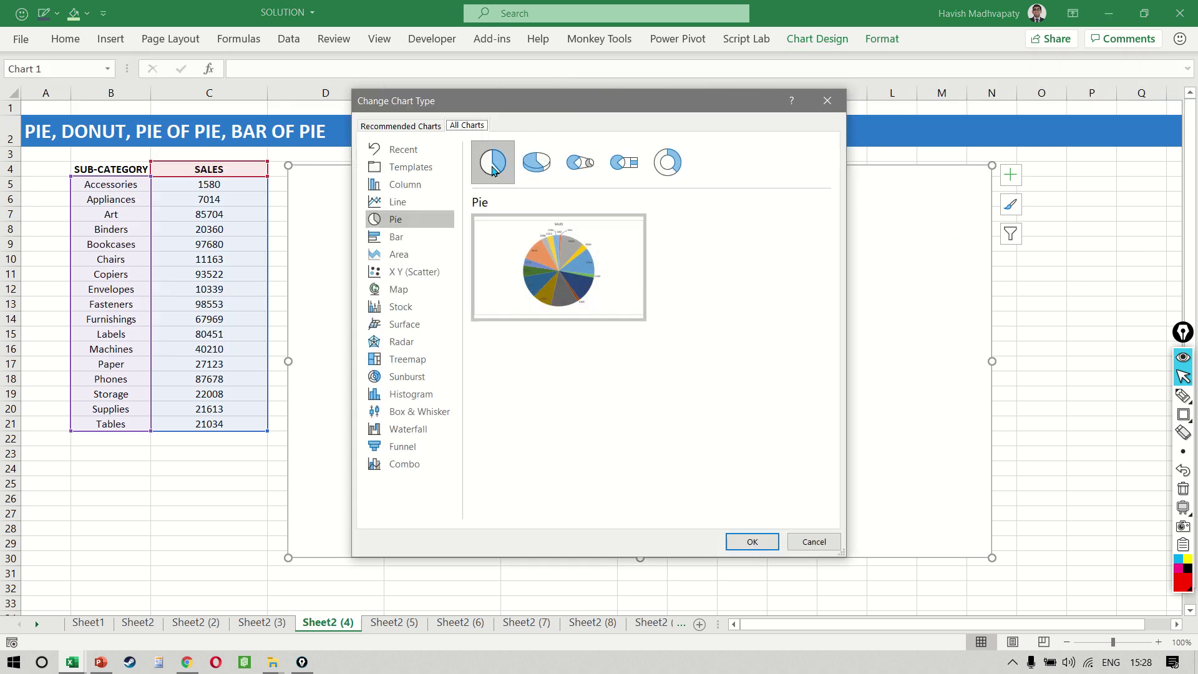
left_click(667, 163)
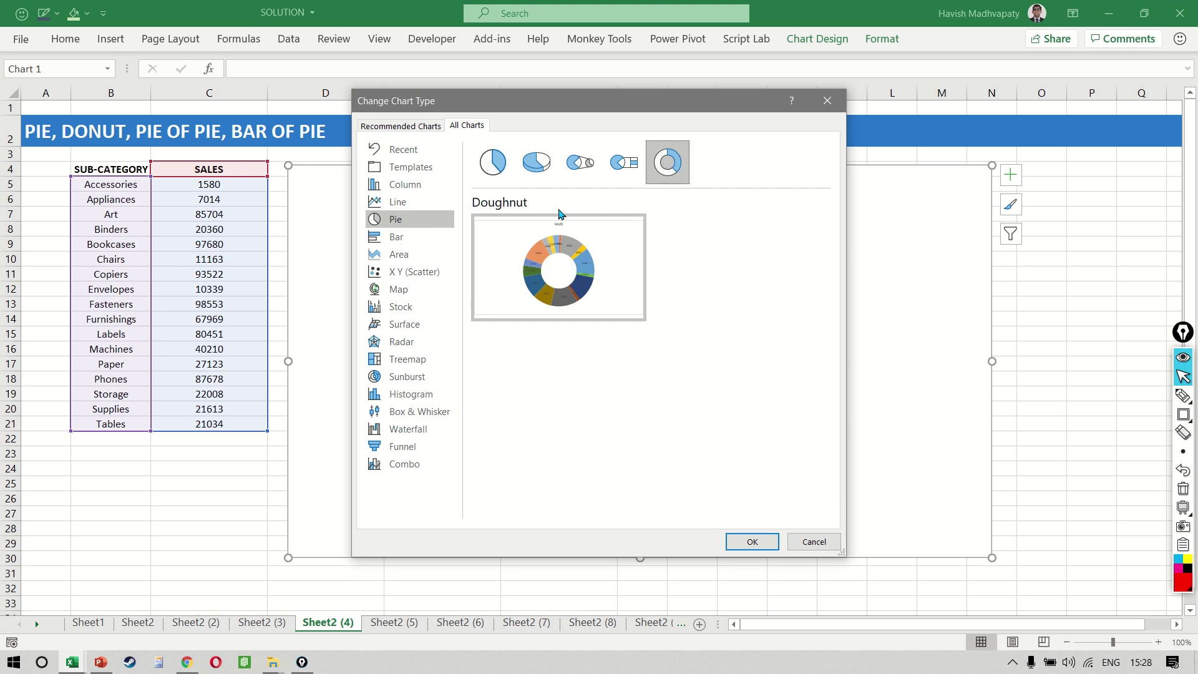
left_click(752, 542)
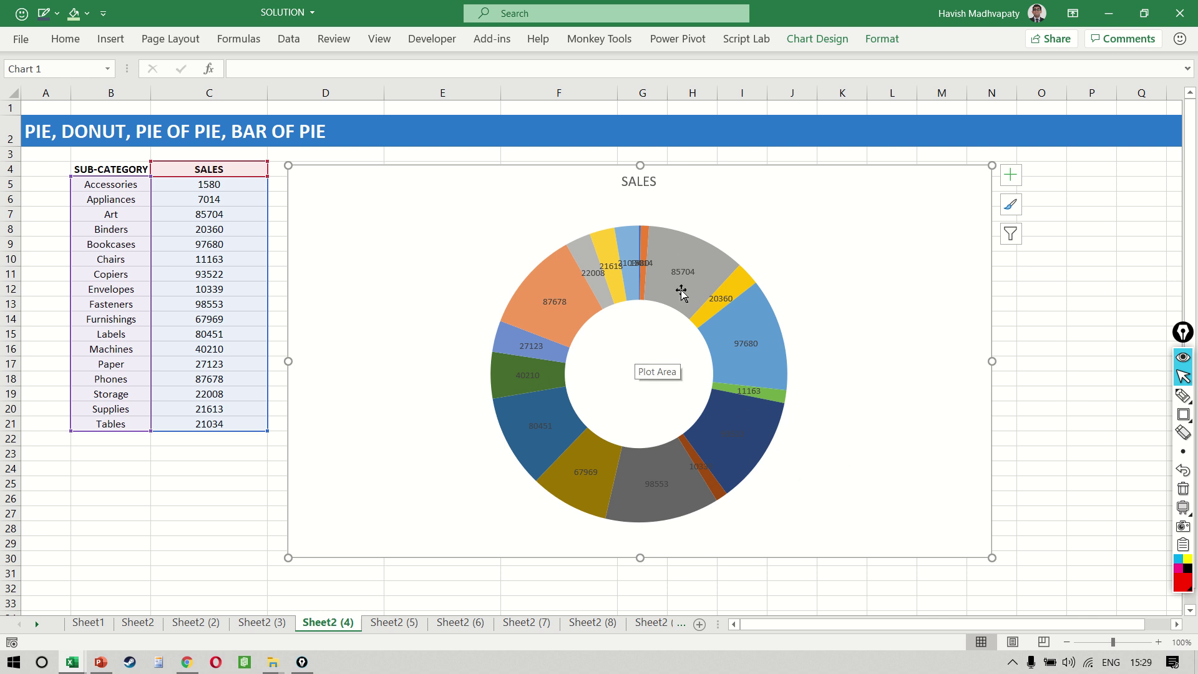
Open the doughnut's data series formatting and rotate the ring to a first slice angle of 310°.
double_click(686, 255)
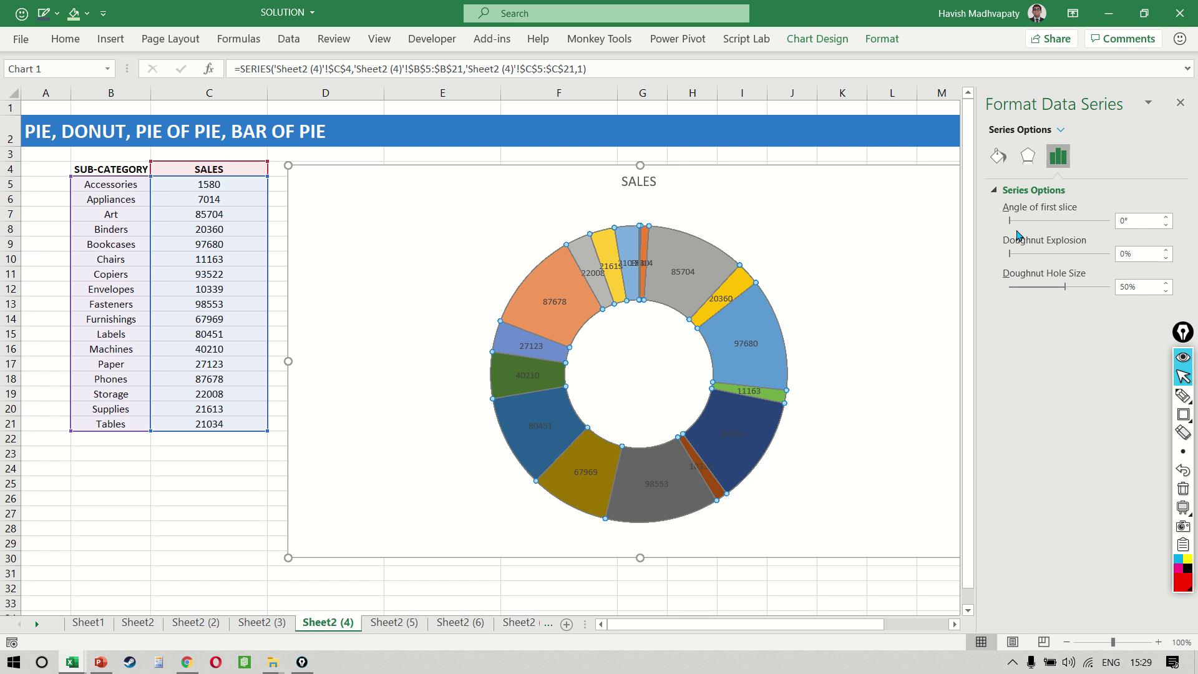
left_click_drag(1012, 223, 1066, 225)
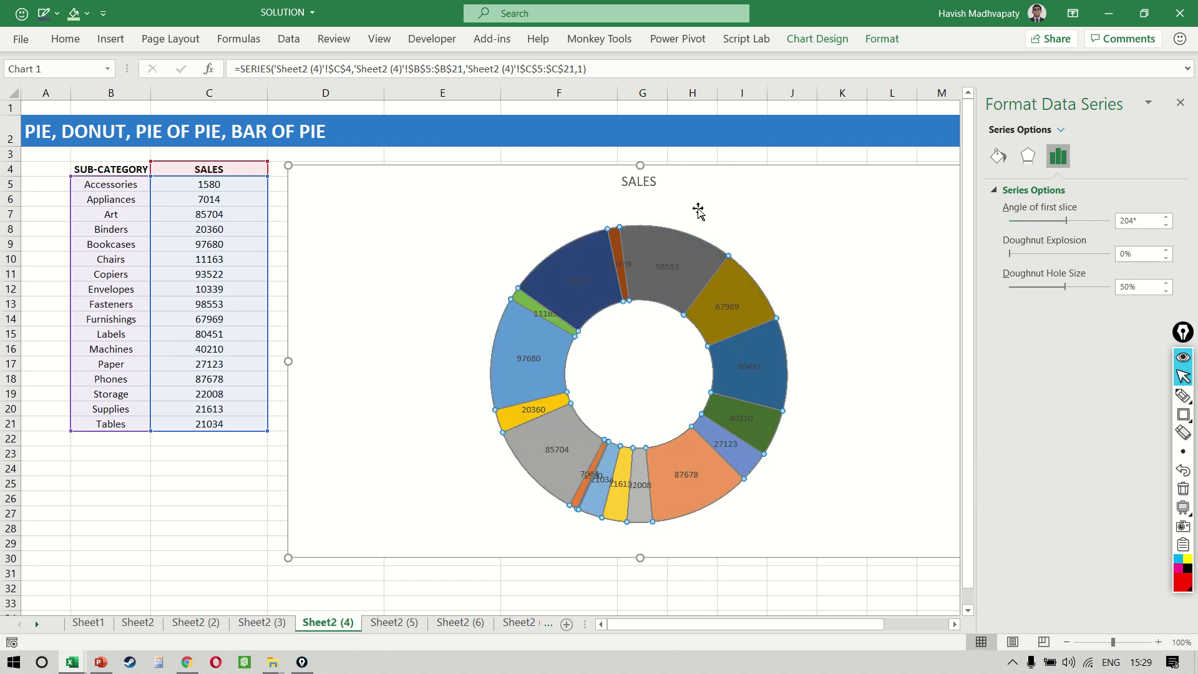
mouse_move(649, 247)
mouse_move(518, 382)
left_click_drag(1066, 222, 1096, 224)
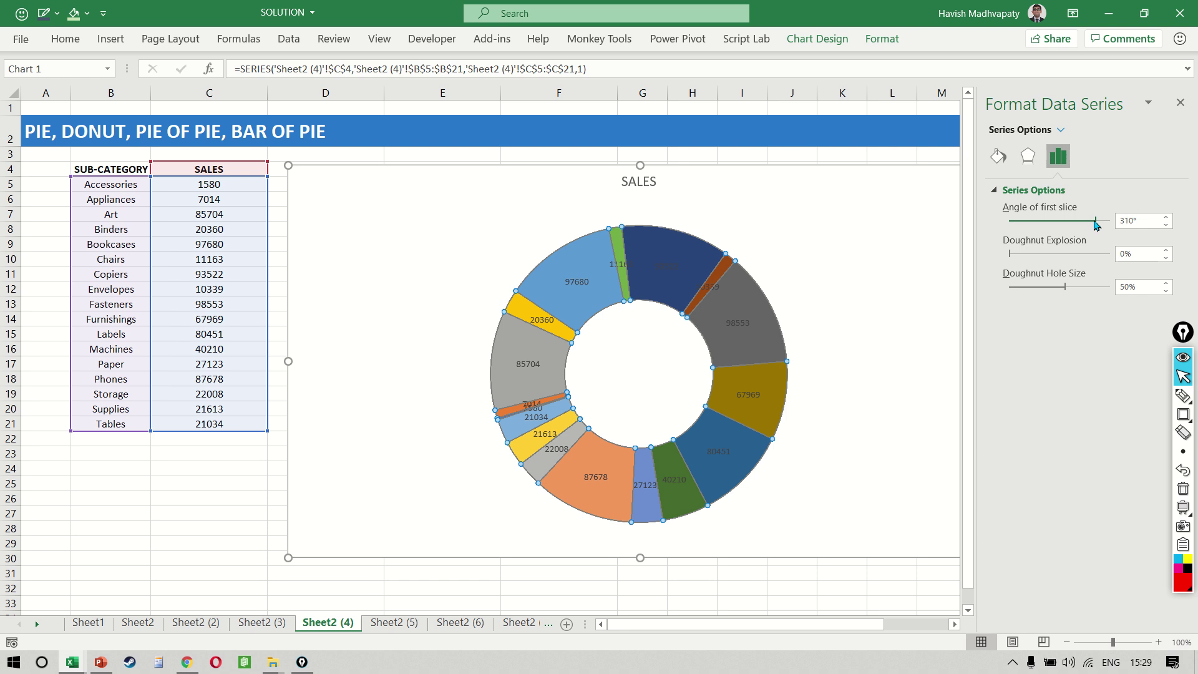
Set the doughnut's angle of first slice to 290°.
double_click(1144, 220)
type("3")
type("290")
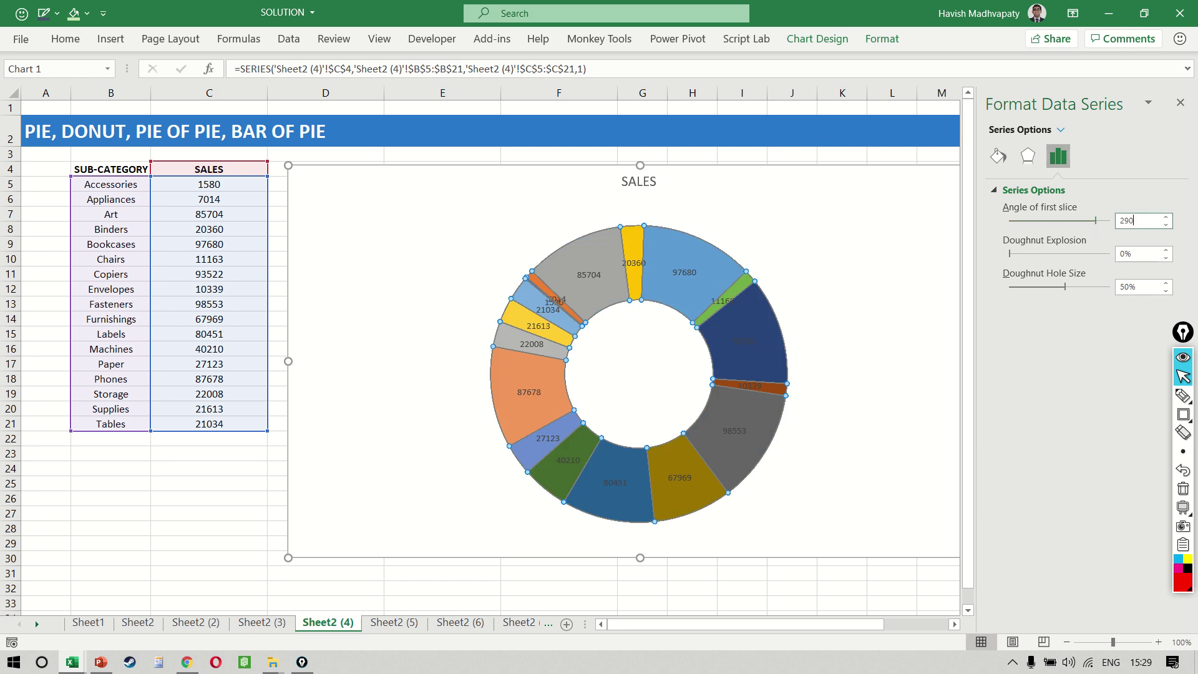
key("Return")
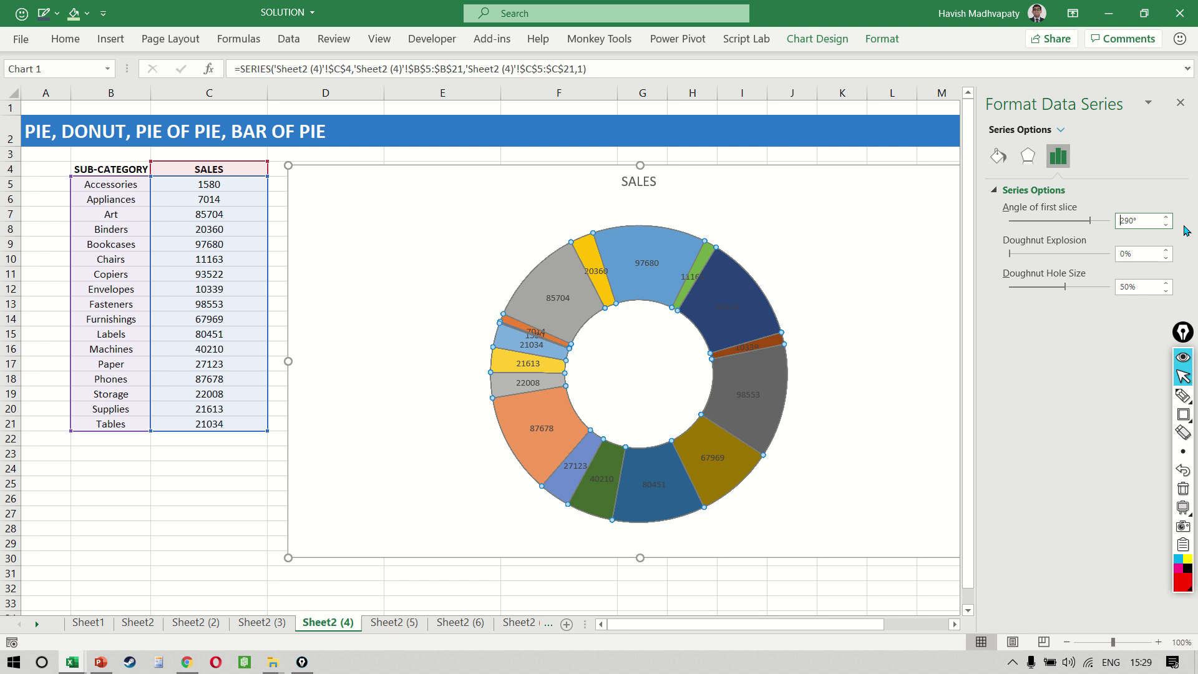
Set the doughnut's angle of first slice to 300°.
key("Home")
key("Delete")
type("200")
key("BackSpace")
key("BackSpace")
key("BackSpace")
type("300")
key("Return")
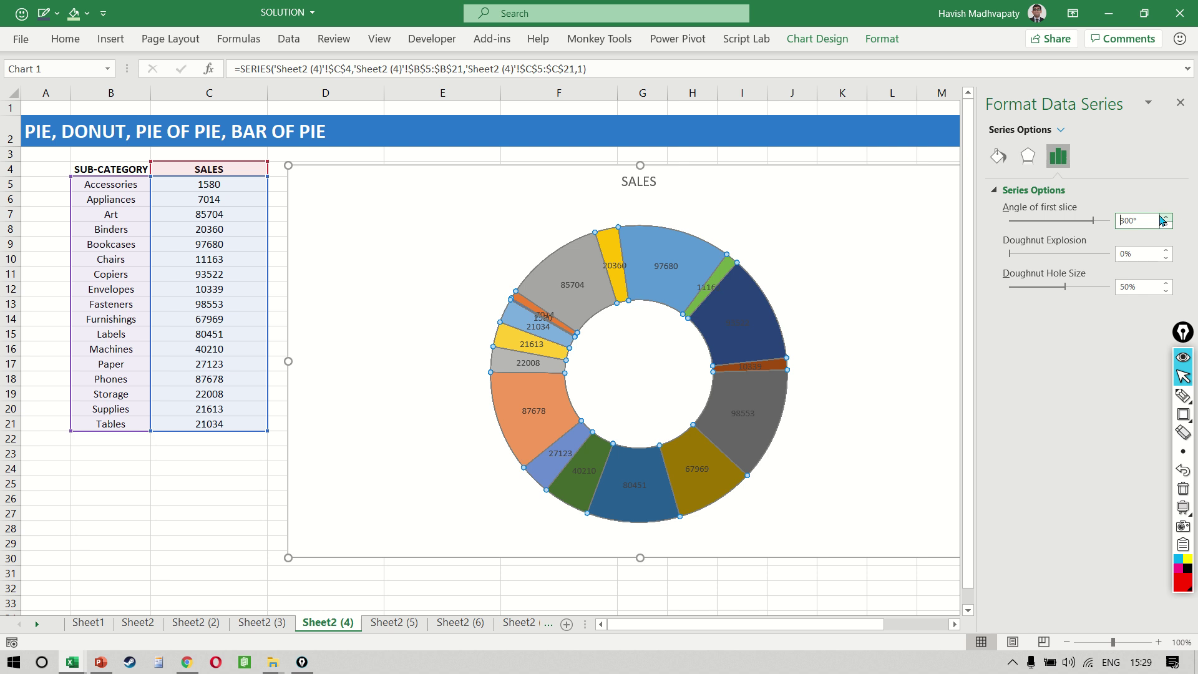
Set the doughnut's angle of first slice to 308°.
key("Delete")
key("Delete")
key("Delete")
type("30")
key("Return")
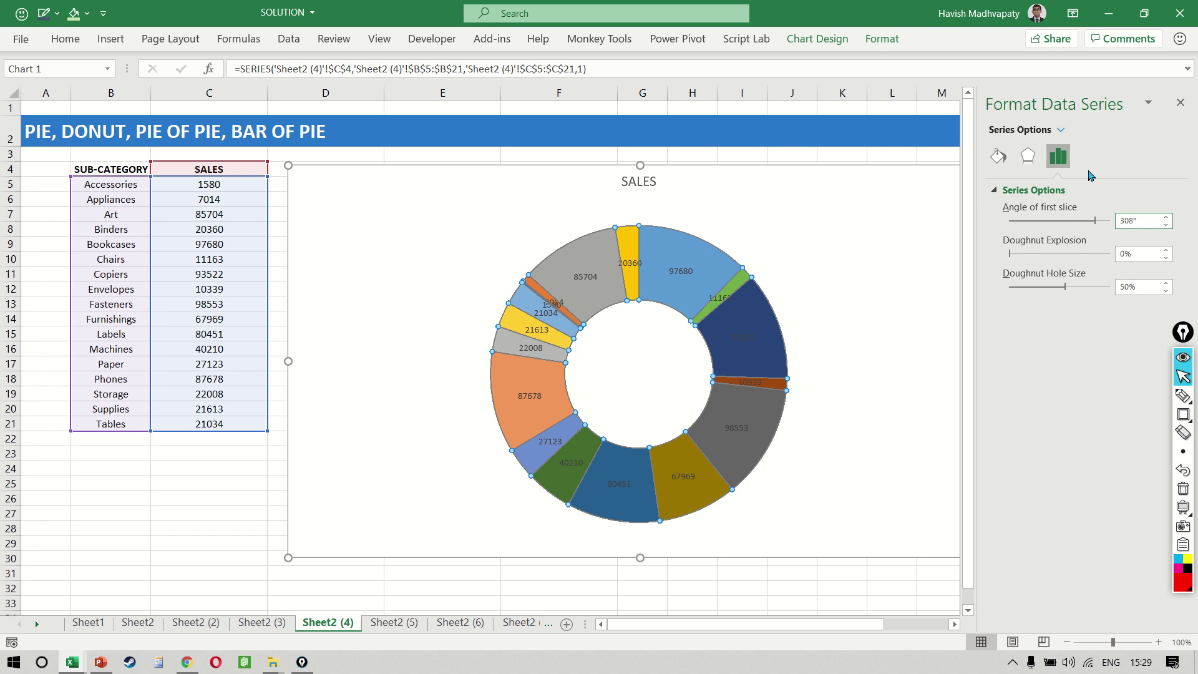
left_click_drag(1137, 222, 1116, 223)
Pull only the dark blue Copiers slice out of the doughnut with a point explosion of 34%.
left_click(863, 283)
left_click(698, 269)
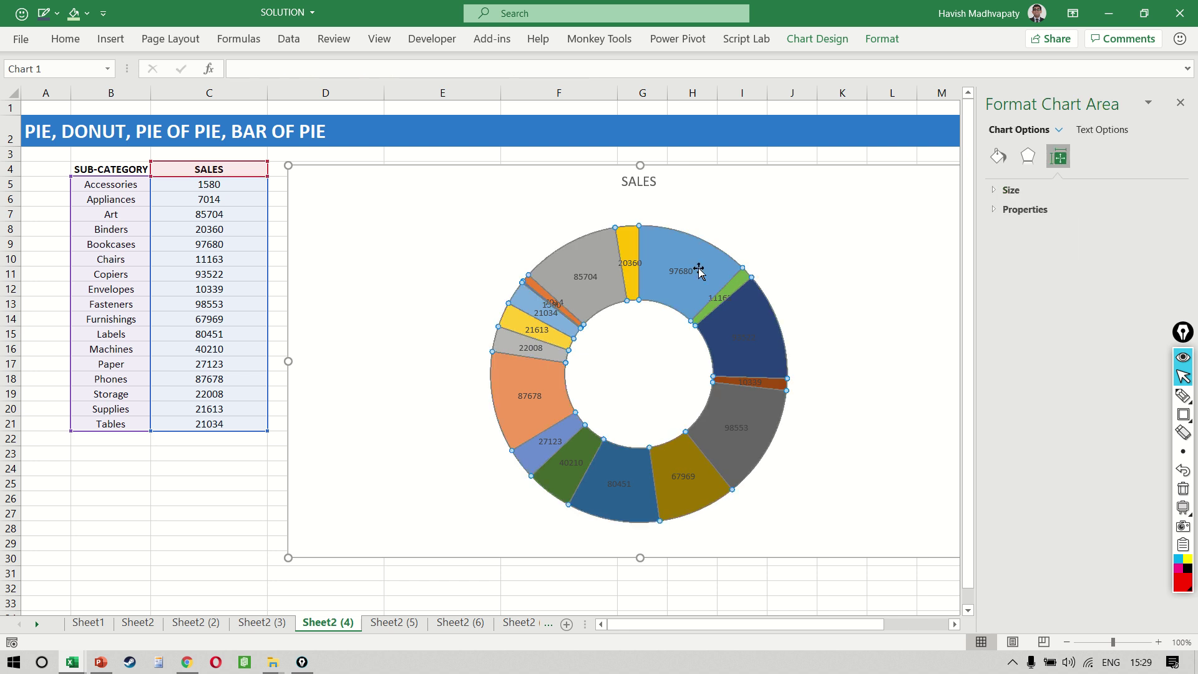
left_click(698, 269)
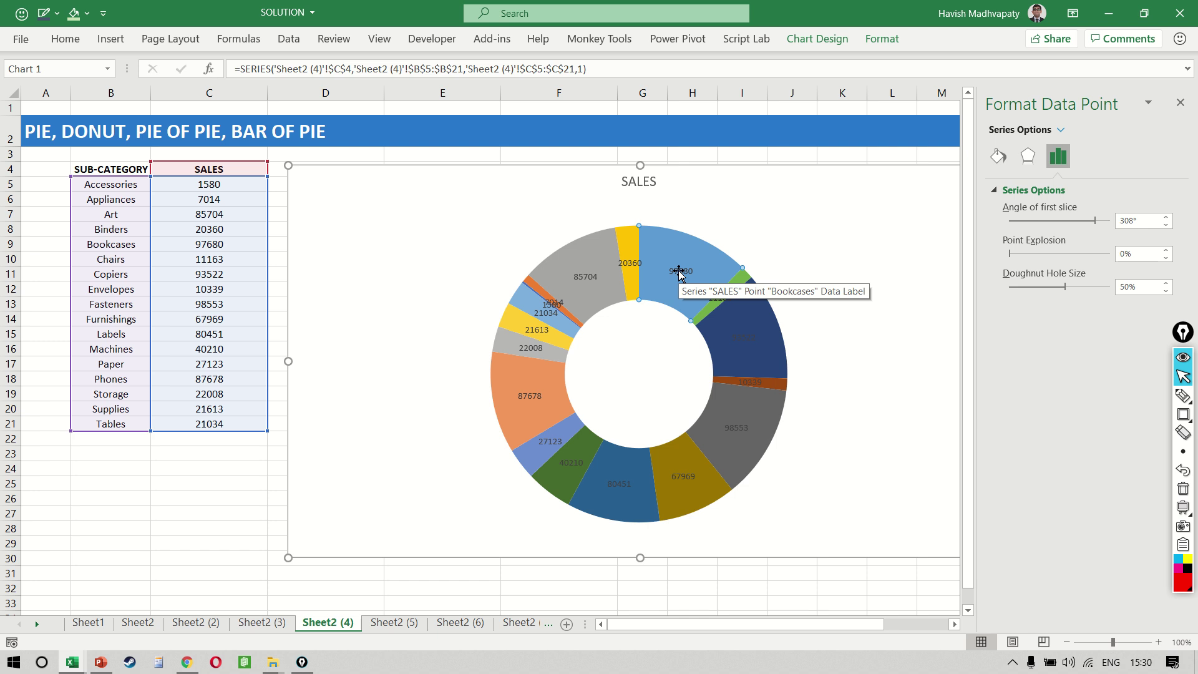
left_click(747, 329)
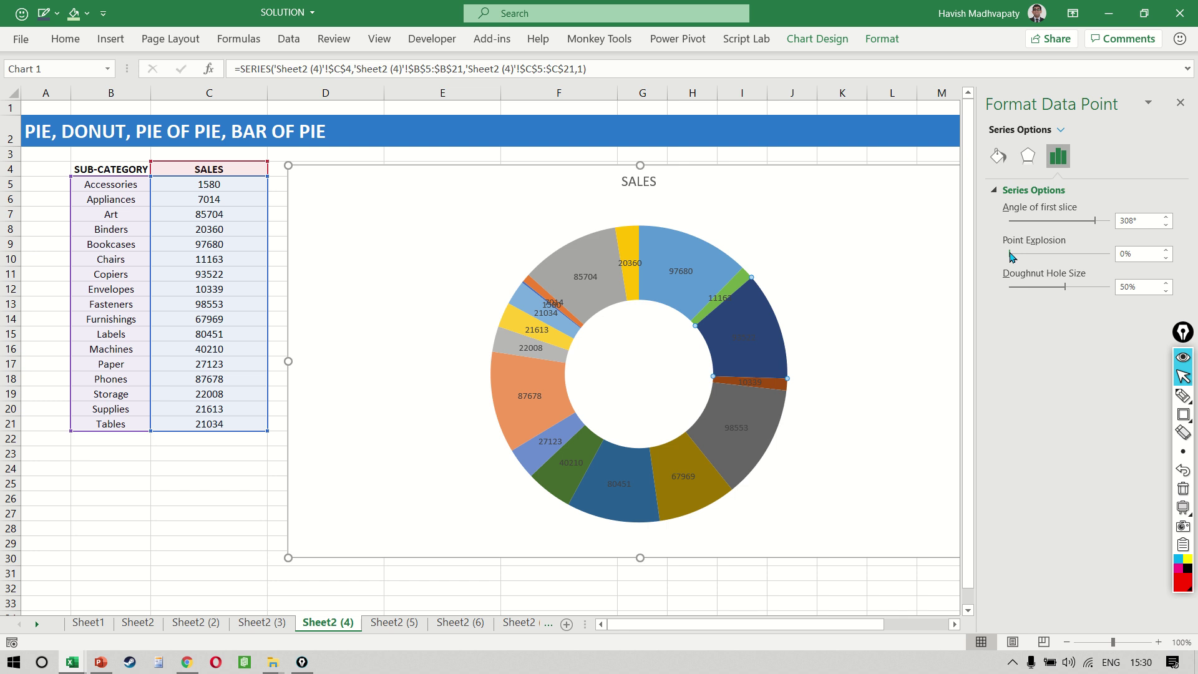
left_click_drag(1011, 256, 1019, 259)
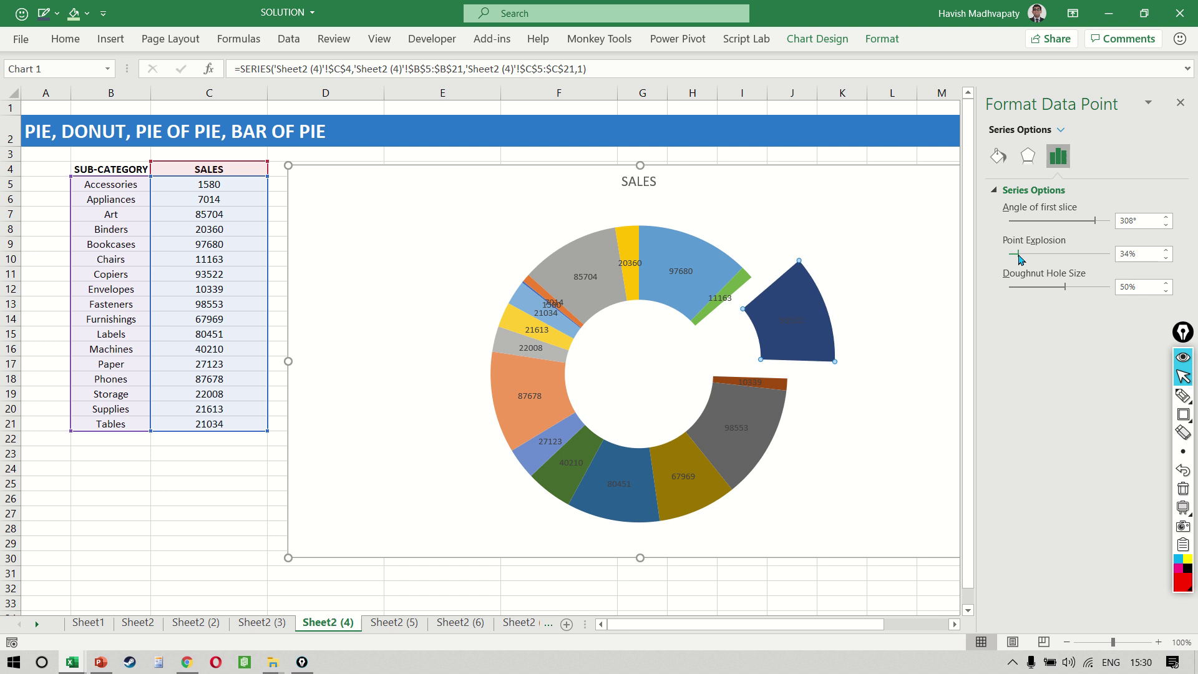
Try a 44% point explosion on the light blue Bookcases slice and undo it.
left_click(689, 270)
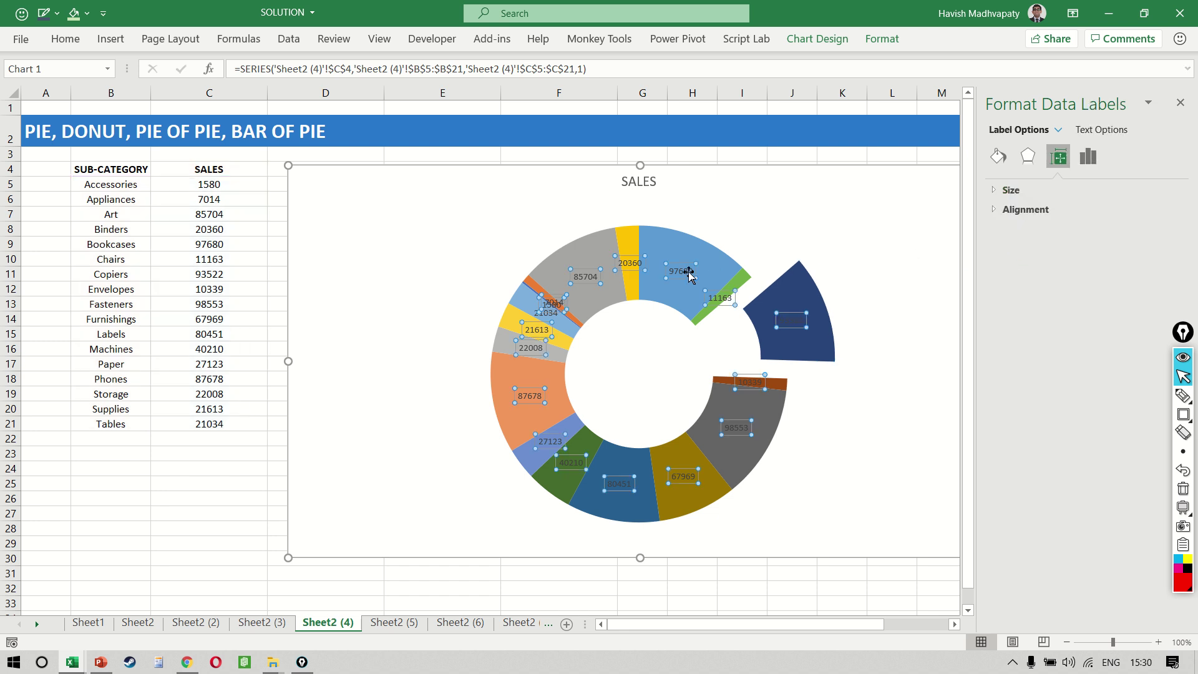
left_click(685, 260)
left_click(685, 260)
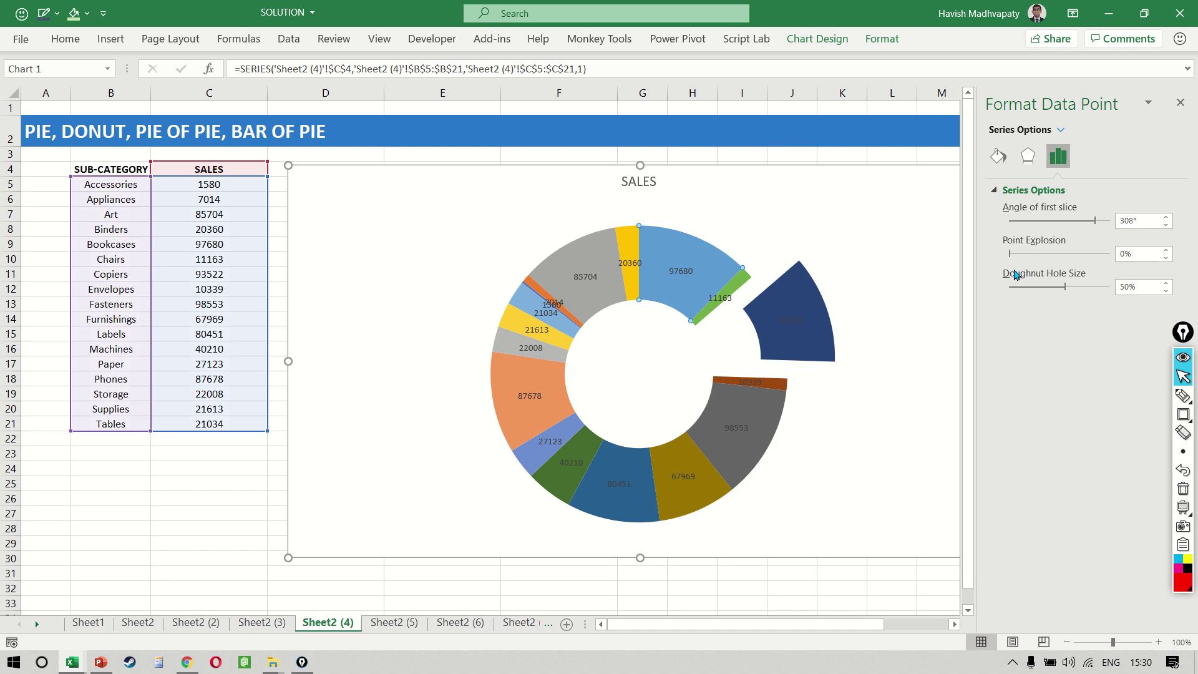
left_click_drag(1010, 254, 1019, 254)
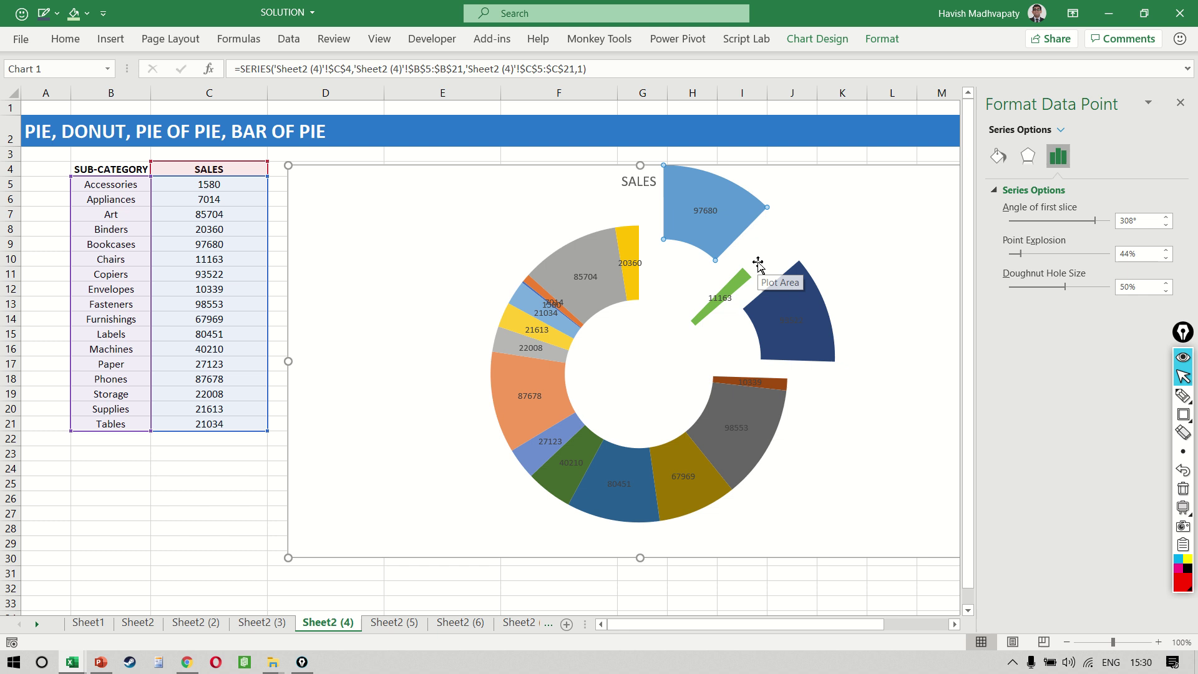
key("ctrl+z")
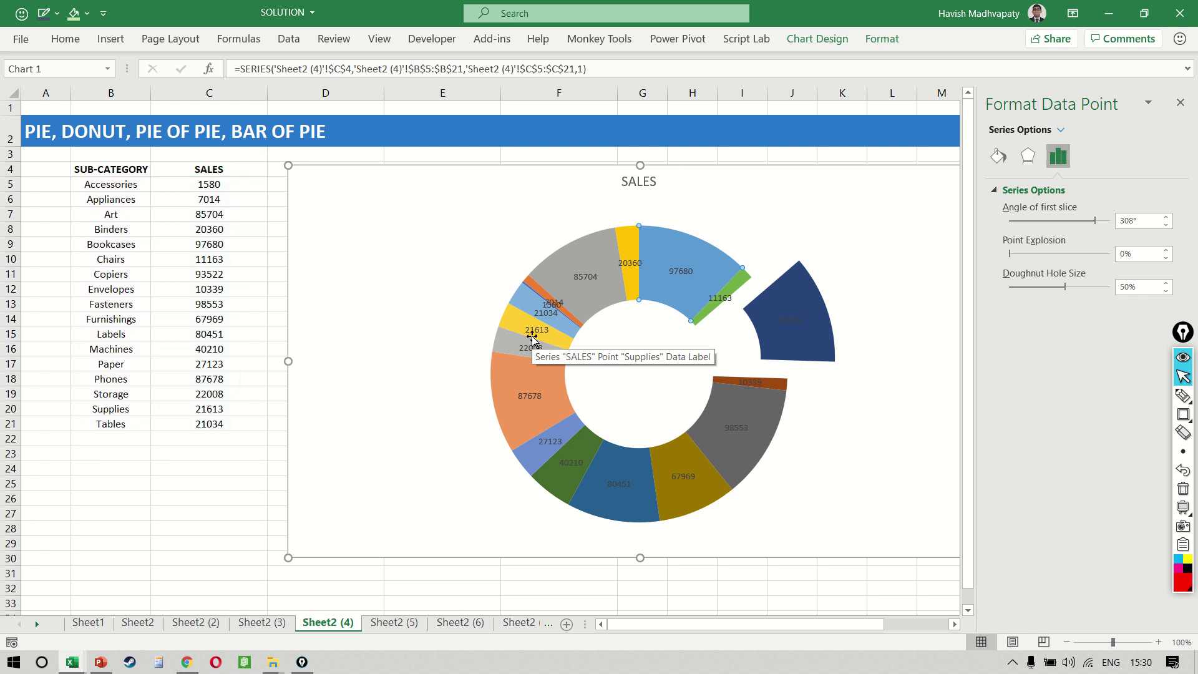
Reset the Copiers slice's point explosion to 0% and delete the doughnut's data labels.
left_click(808, 315)
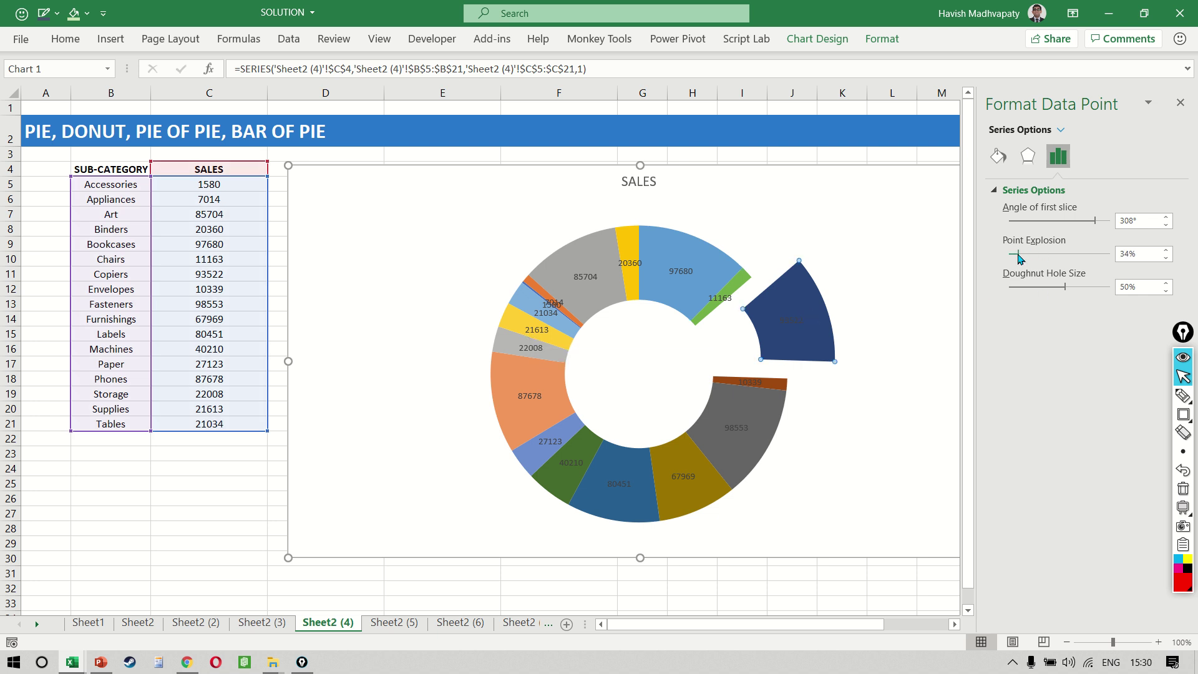
left_click_drag(1017, 255, 997, 260)
left_click(60, 572)
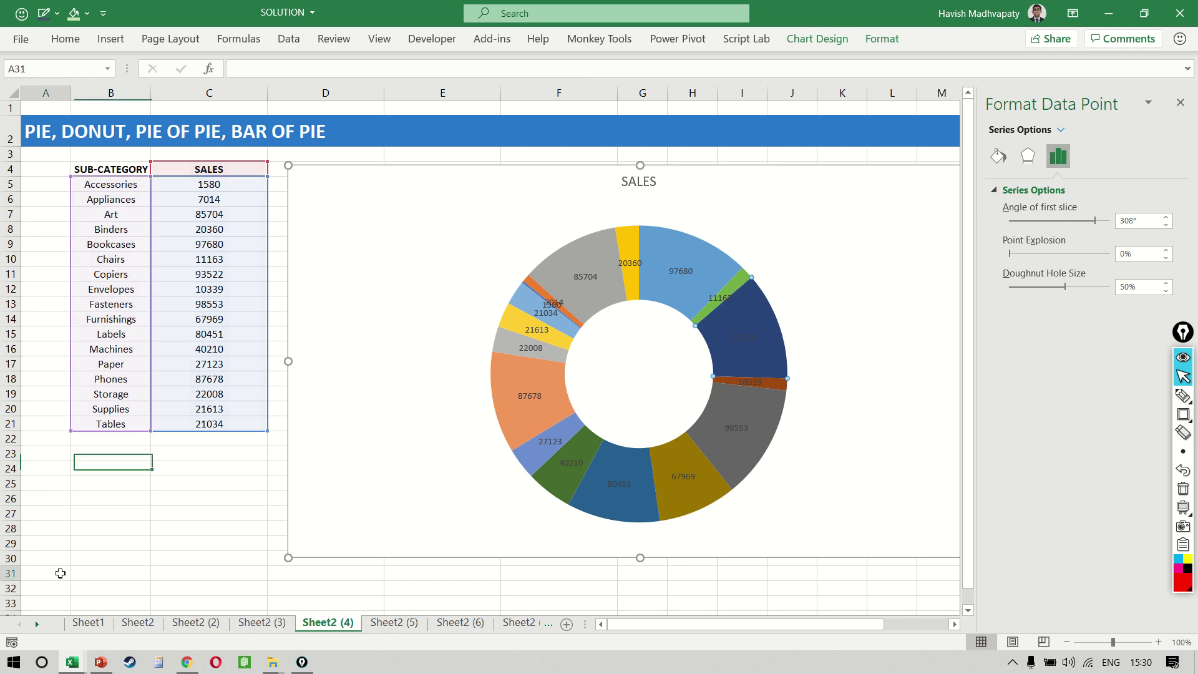
left_click(720, 273)
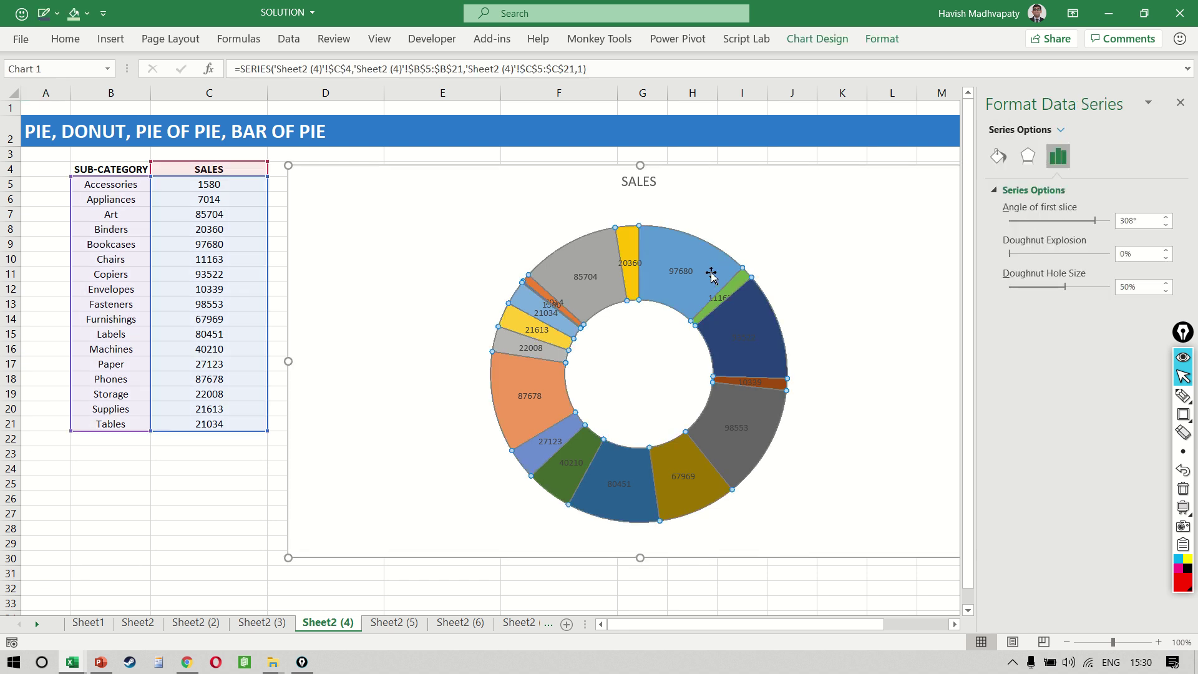
key("Delete")
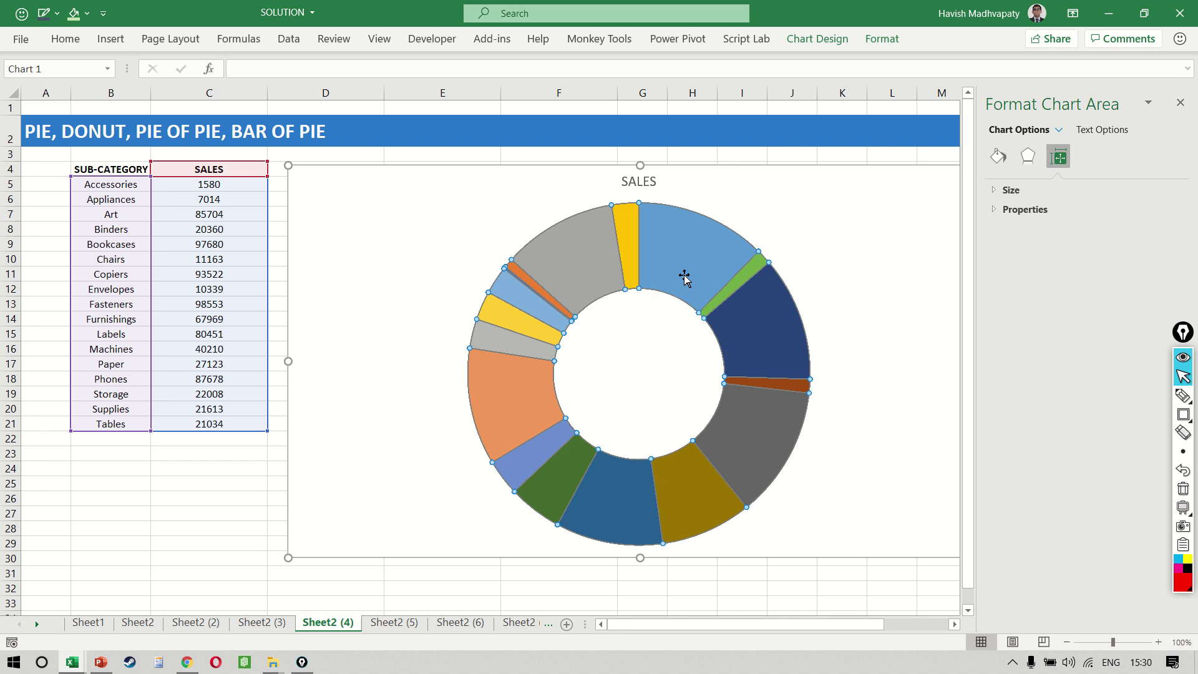
Try a 25% doughnut explosion on the whole series, ending back at 0%.
left_click(684, 275)
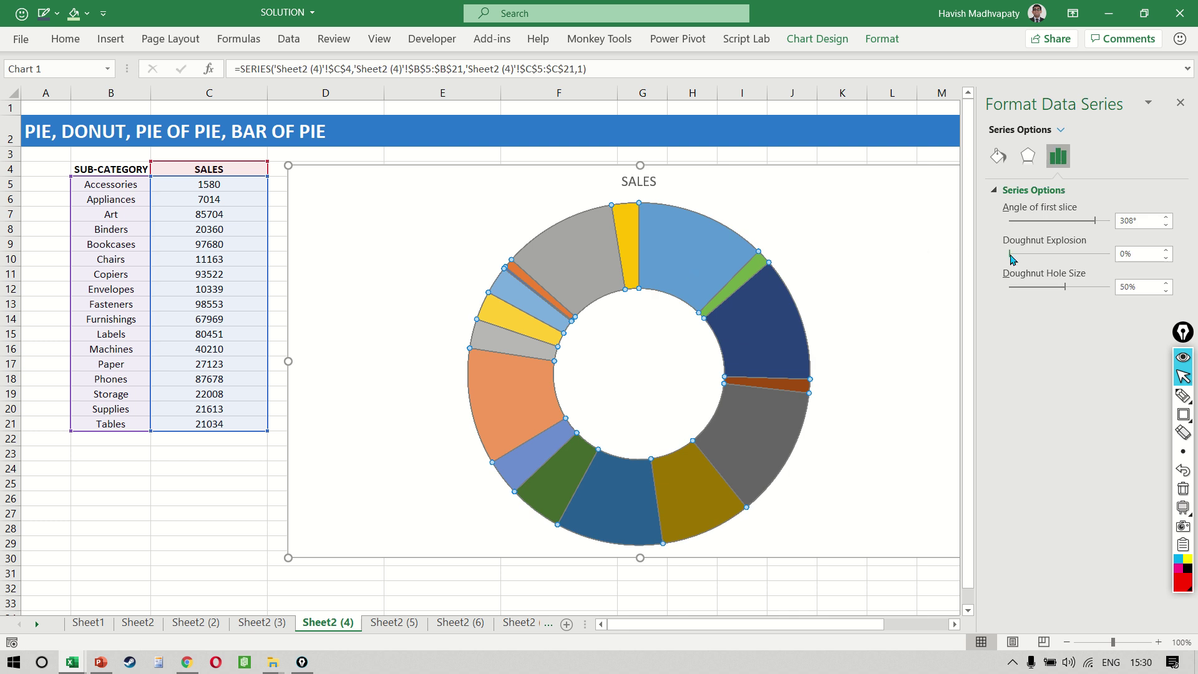
mouse_move(1011, 257)
left_mouse_down()
mouse_move(1029, 258)
mouse_move(1017, 259)
left_mouse_up()
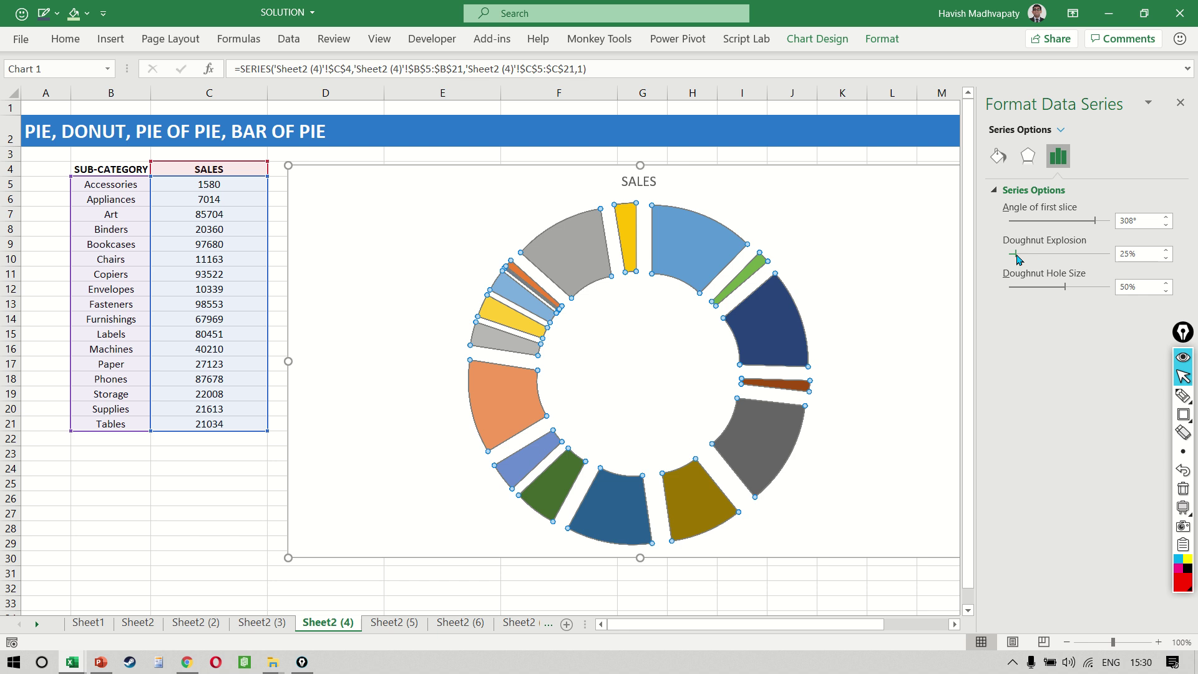
left_click_drag(1018, 259, 1007, 252)
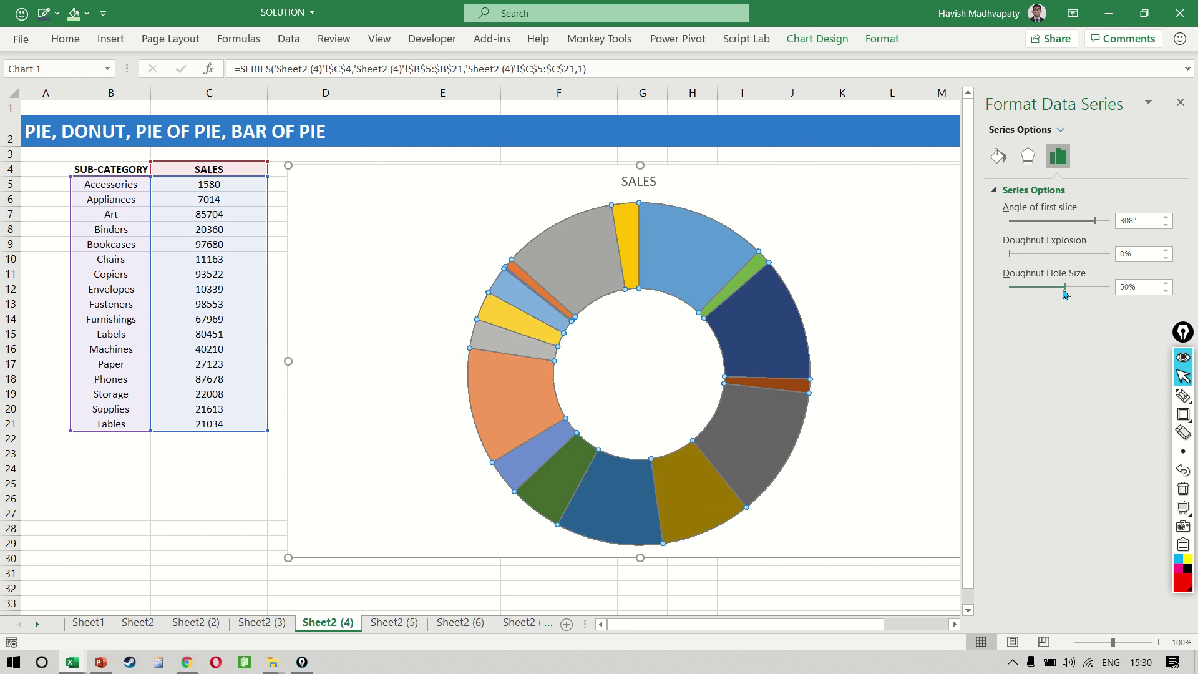
Try a doughnut hole size of 8%, settle on 85%, and deselect the chart.
left_click_drag(1065, 293, 1018, 296)
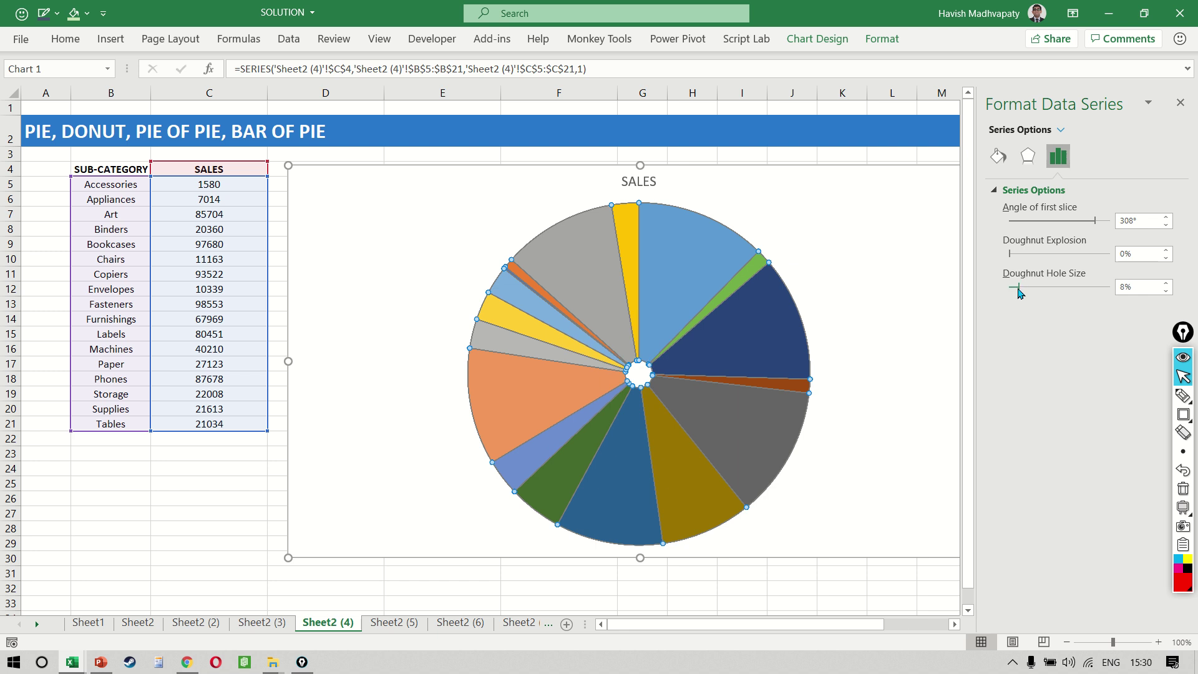
left_click_drag(1019, 293, 1104, 288)
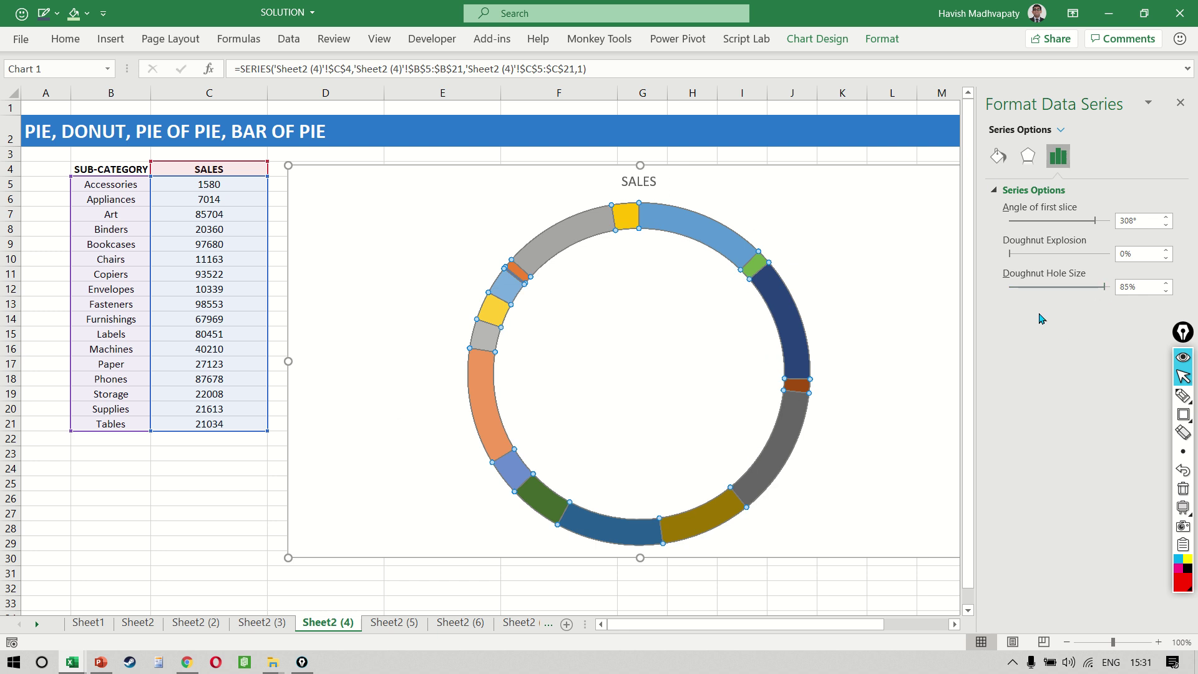
left_click(809, 572)
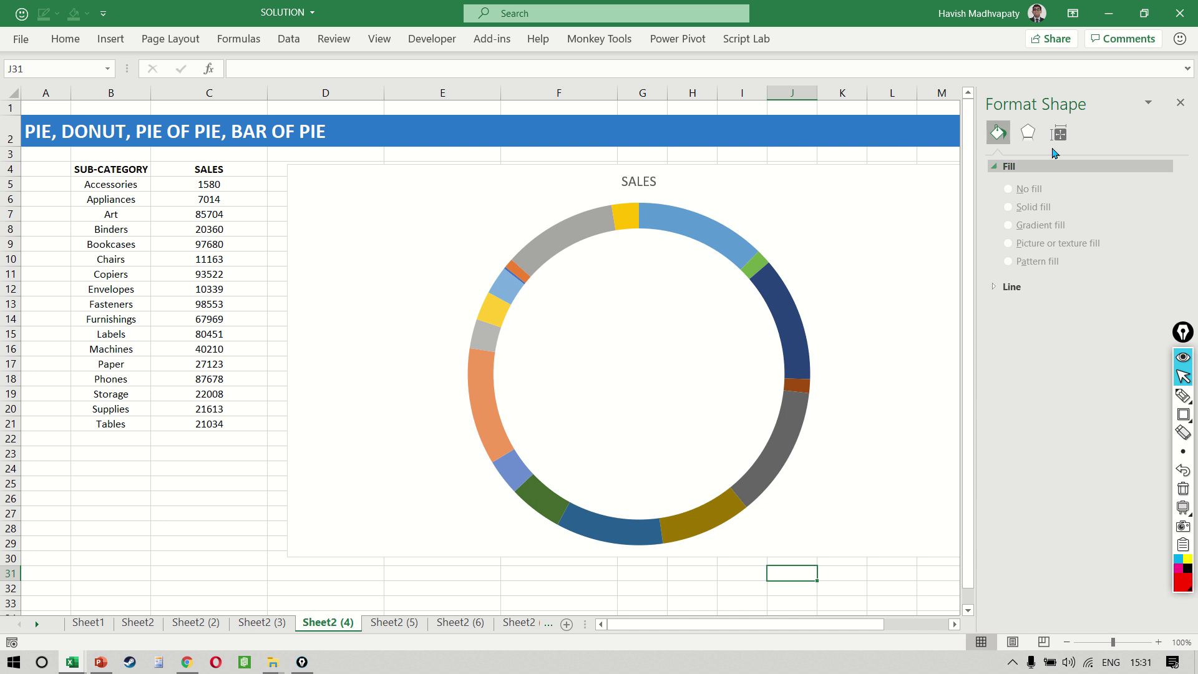
Close the shape formatting options and delete the doughnut chart from the sheet.
left_click(1181, 103)
left_click(922, 207)
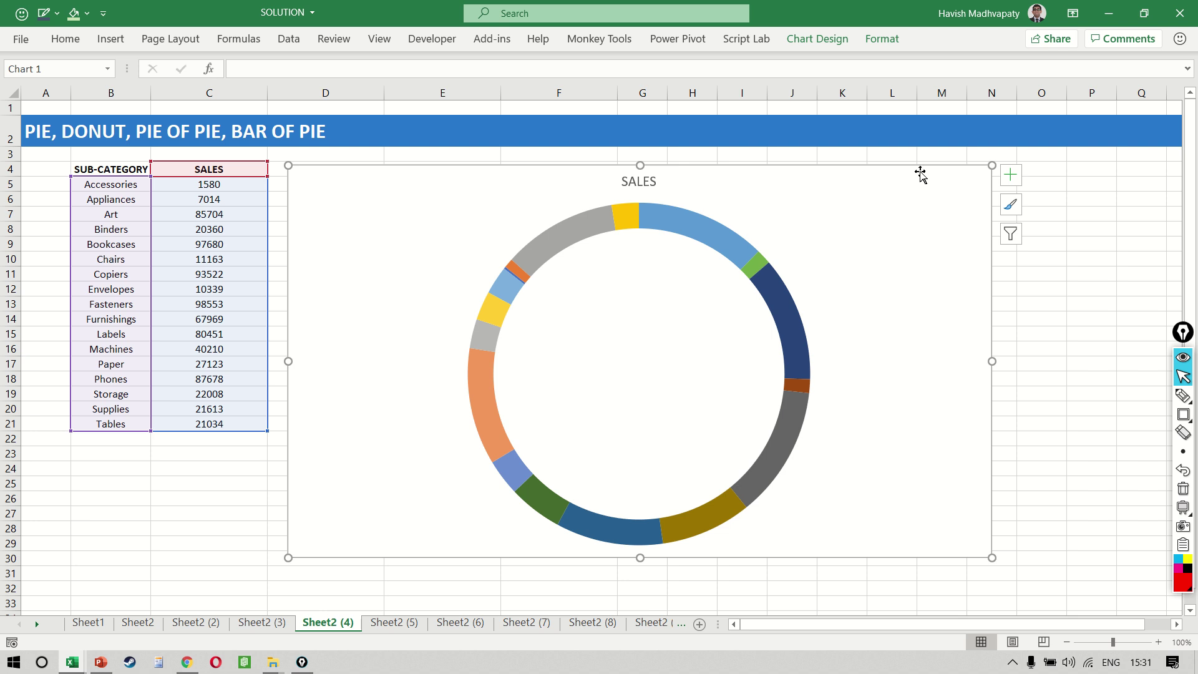
key("Delete")
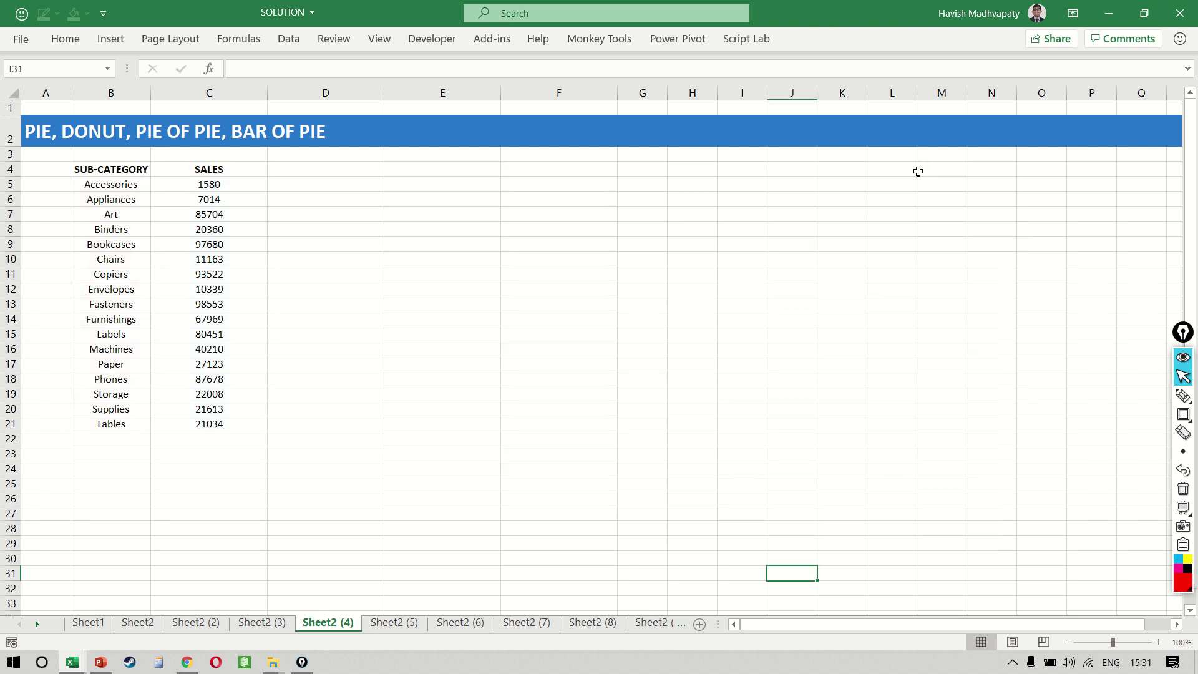
Select the sub-category and sales table in B4:C21 and add filters to its header row.
left_click(237, 219)
key("Up")
key("Left")
key("Up")
key("Up")
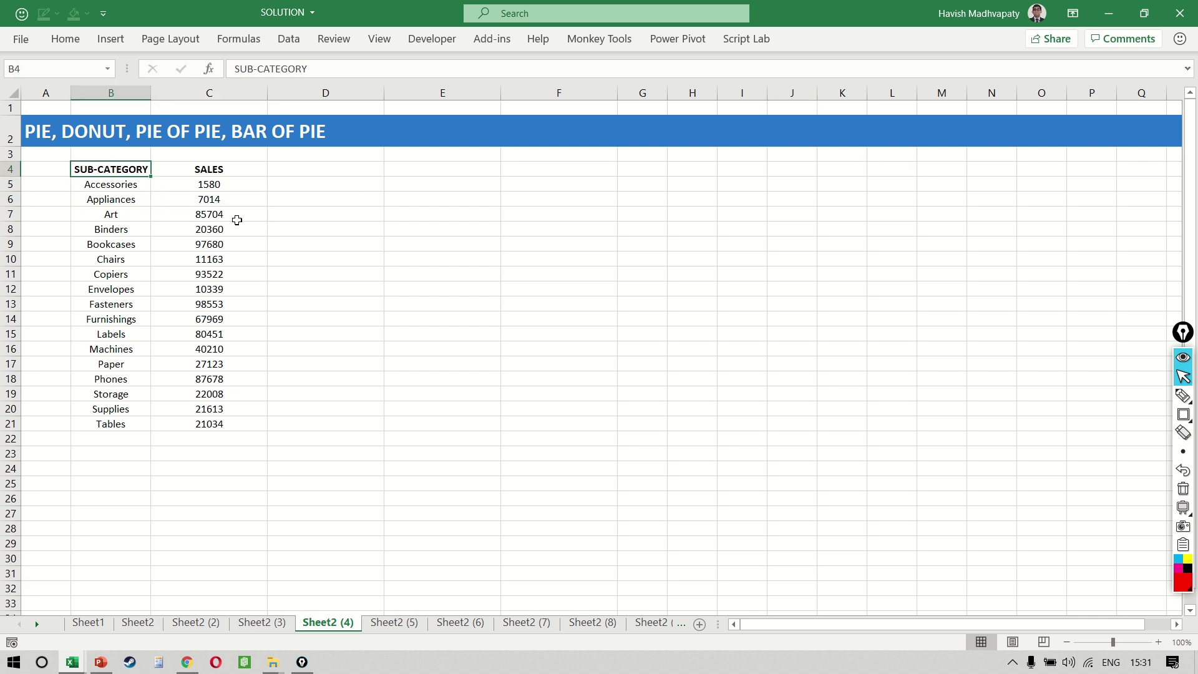
key("ctrl+a")
key("ctrl+q")
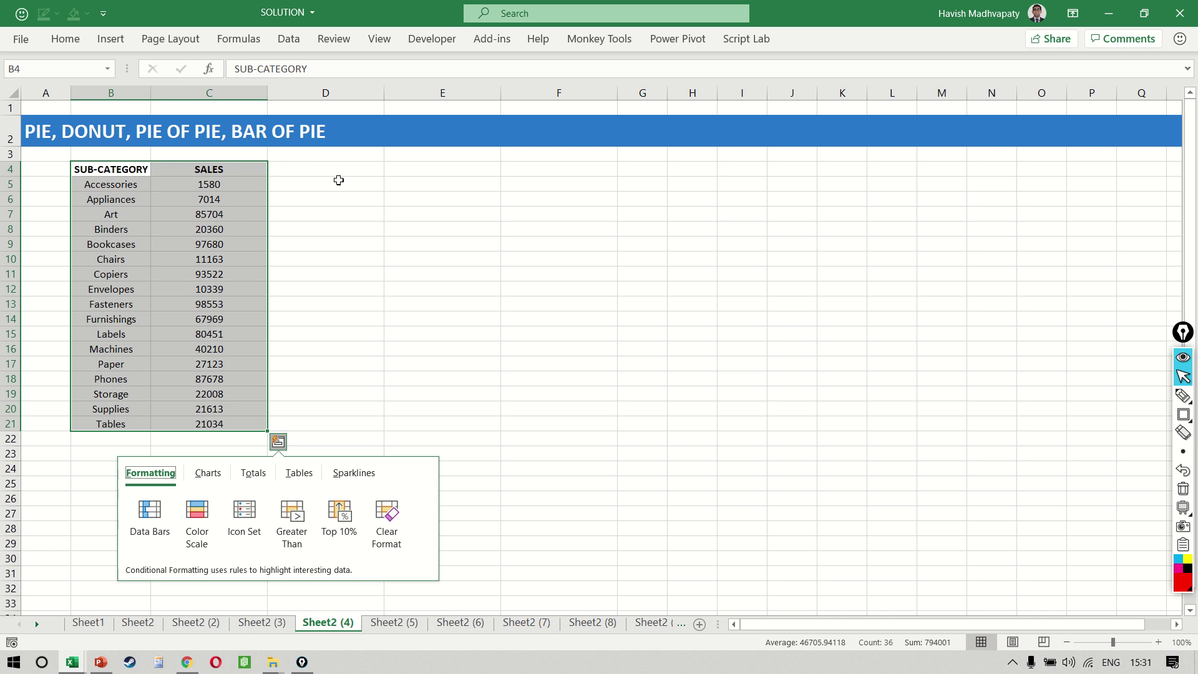
left_click(287, 39)
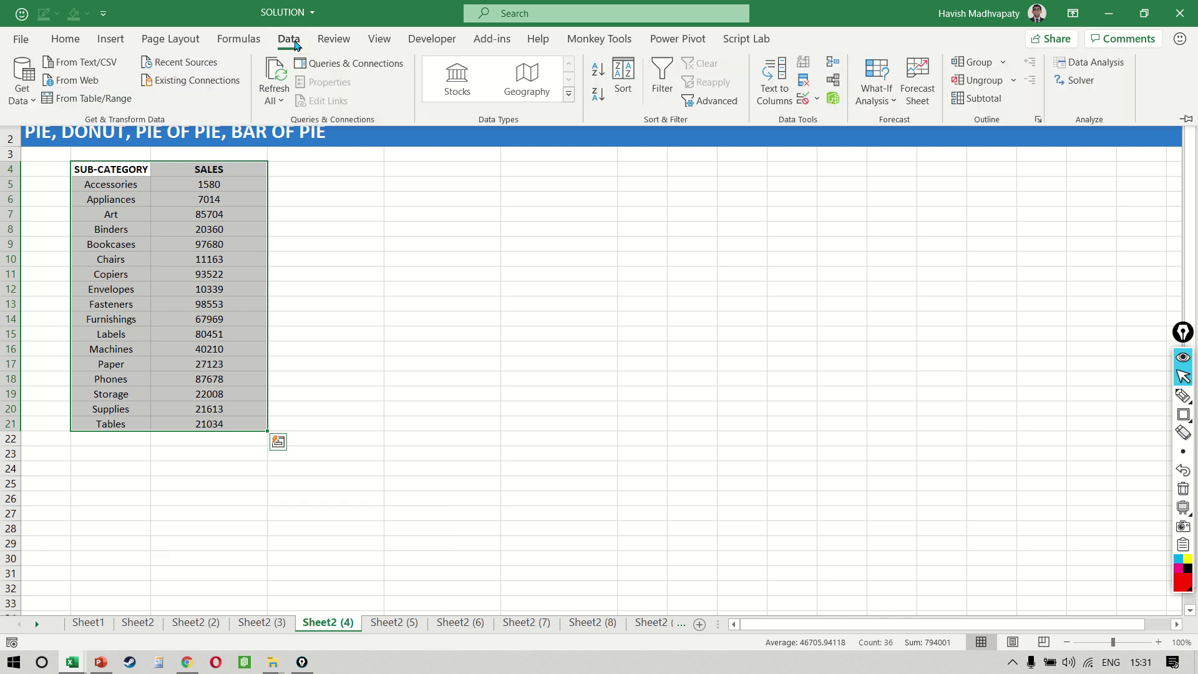
left_click(653, 69)
Sort the table by SALES from largest to smallest.
left_click(209, 200)
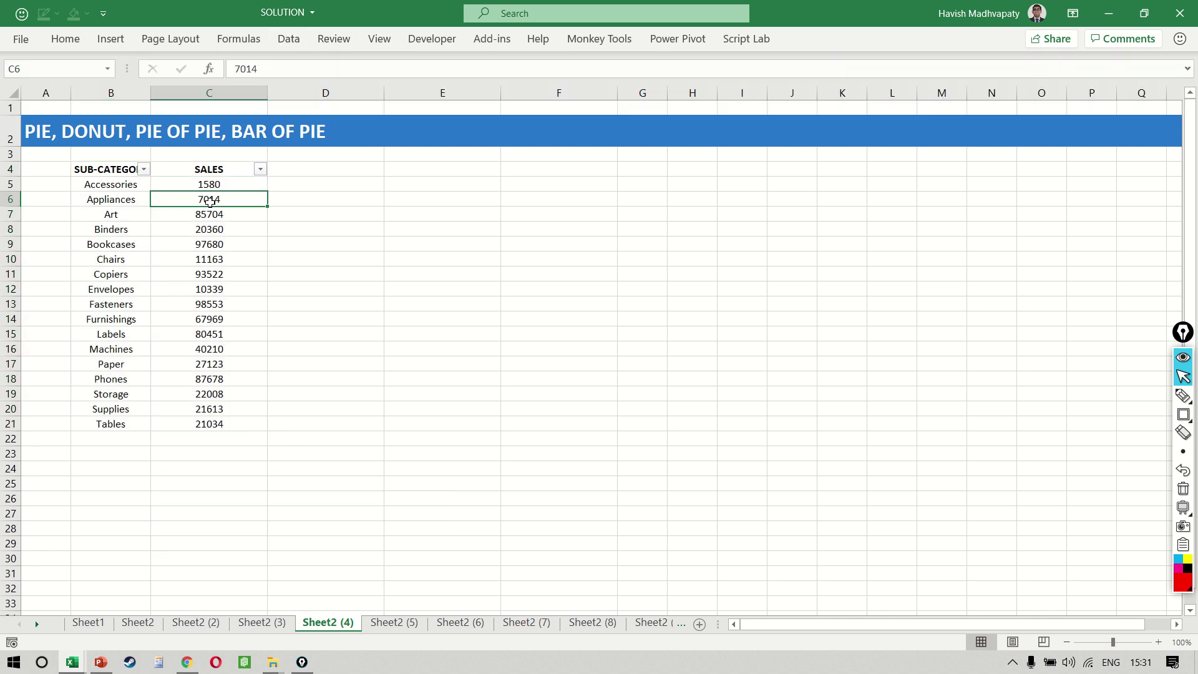
key("Up")
key("Up")
key("alt+Down")
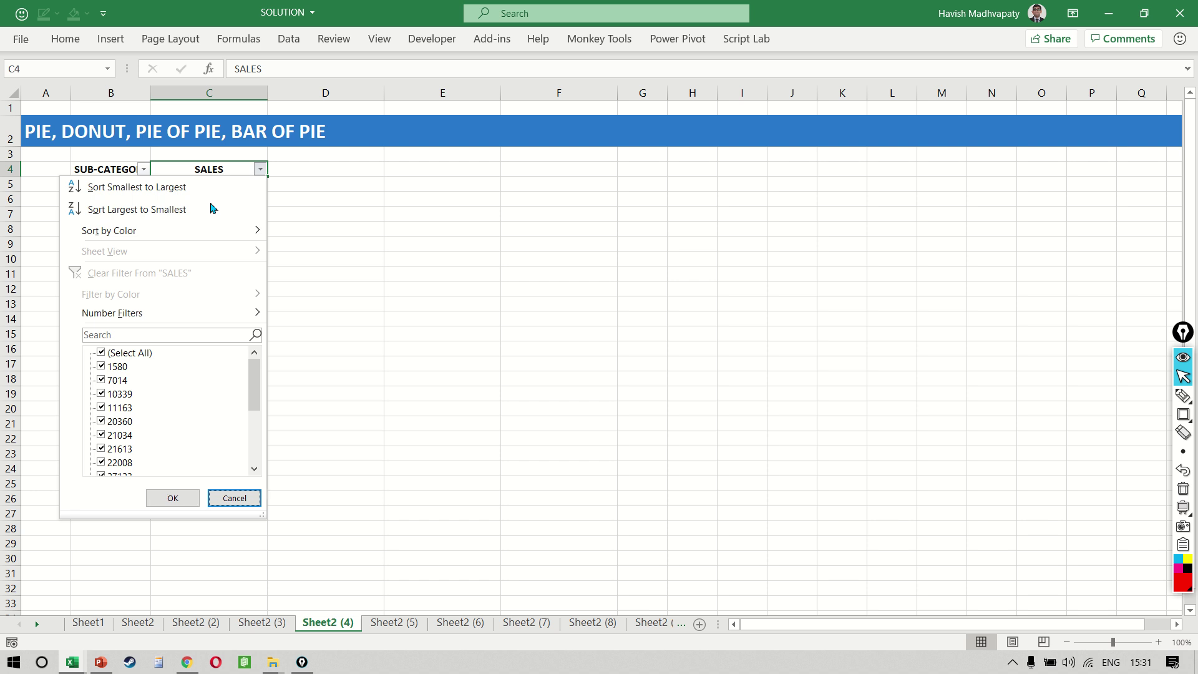
key("Down")
key("Down")
key("Down")
left_click(211, 208)
Insert a default chart from the sorted sales table and change its type to Pie.
left_click(204, 225)
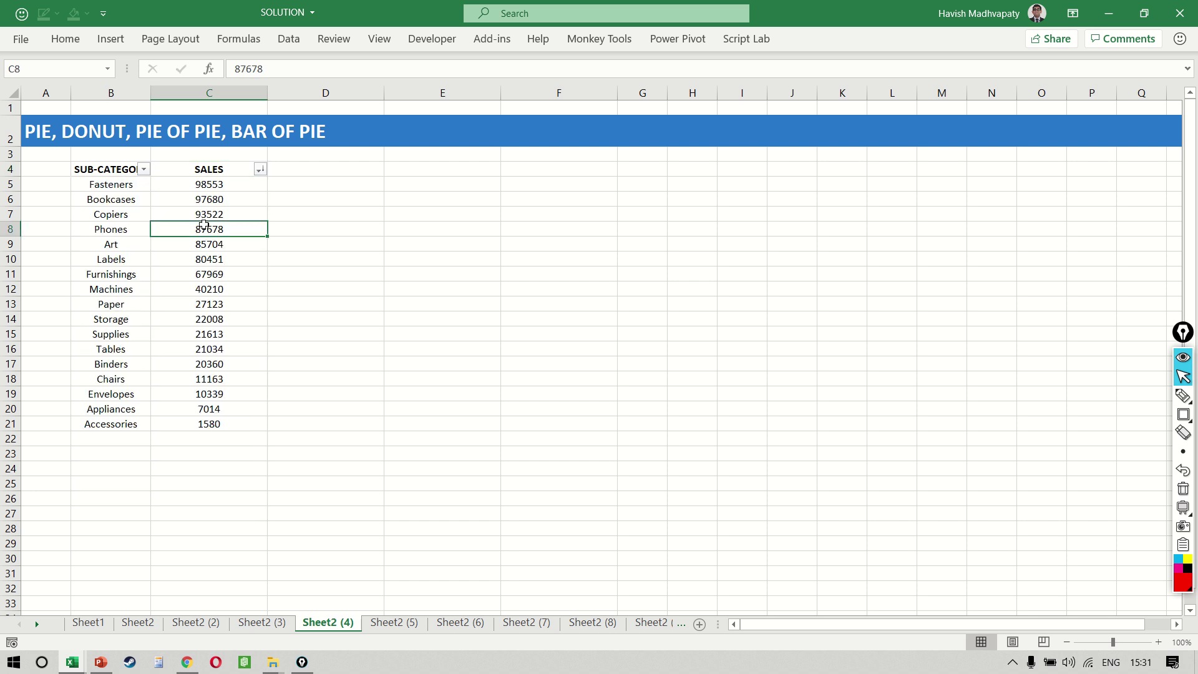
key("alt+F1")
left_click(833, 40)
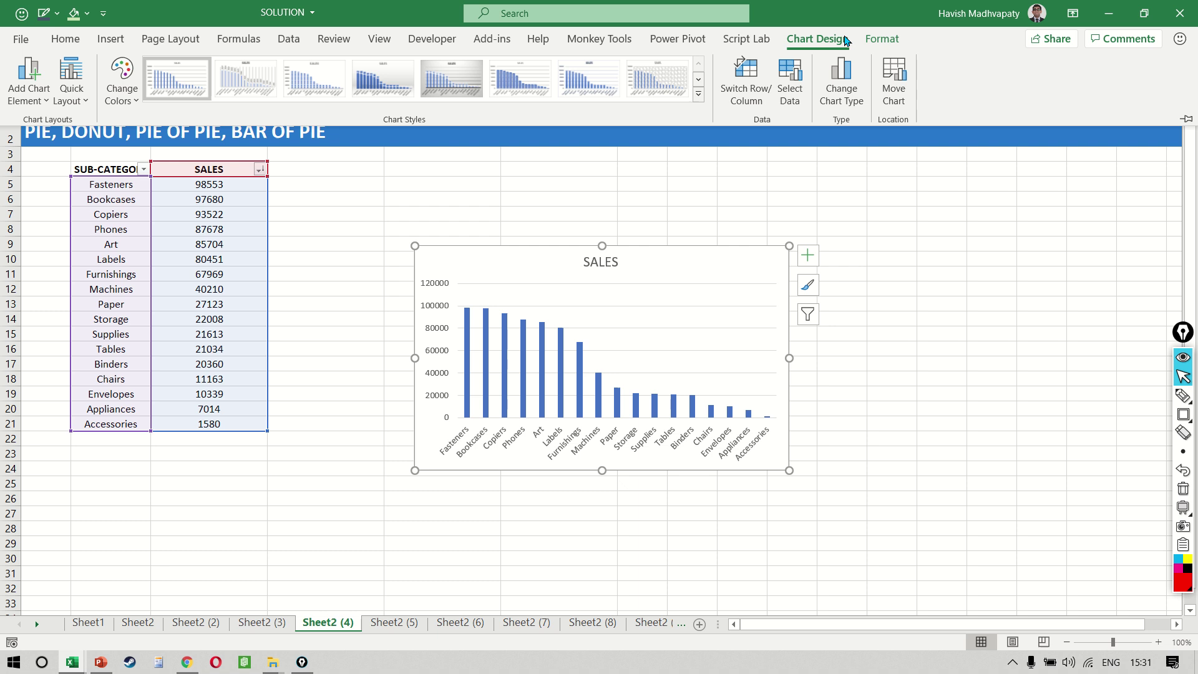
left_click(851, 93)
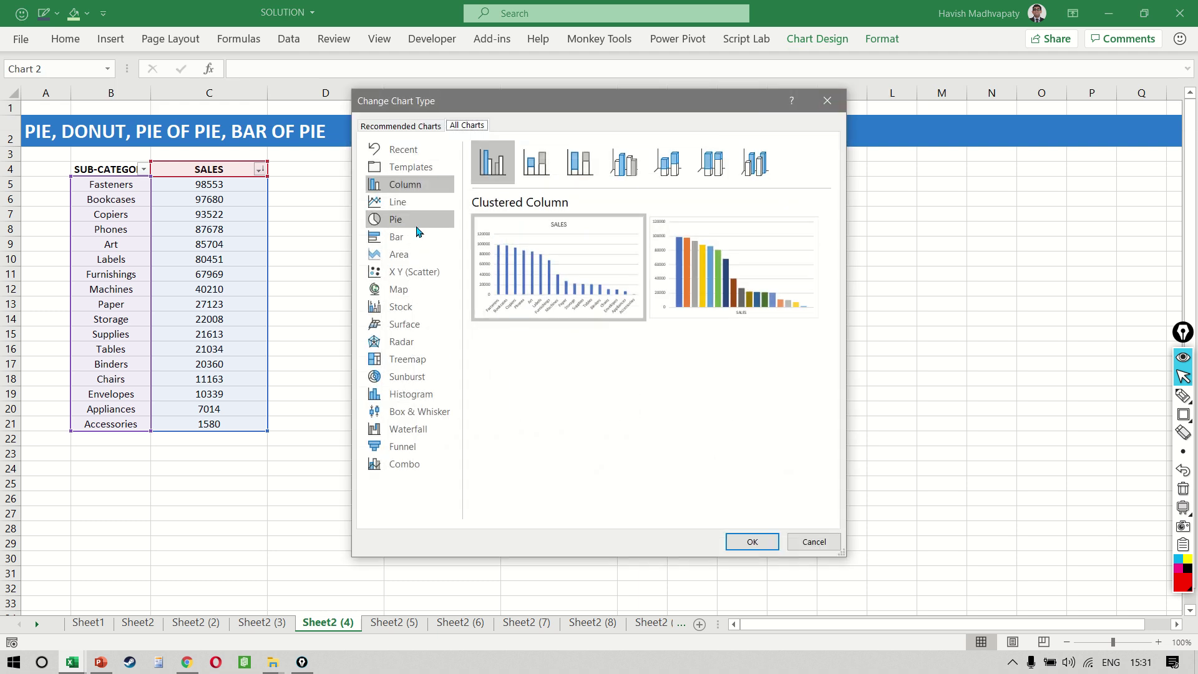
left_click(413, 222)
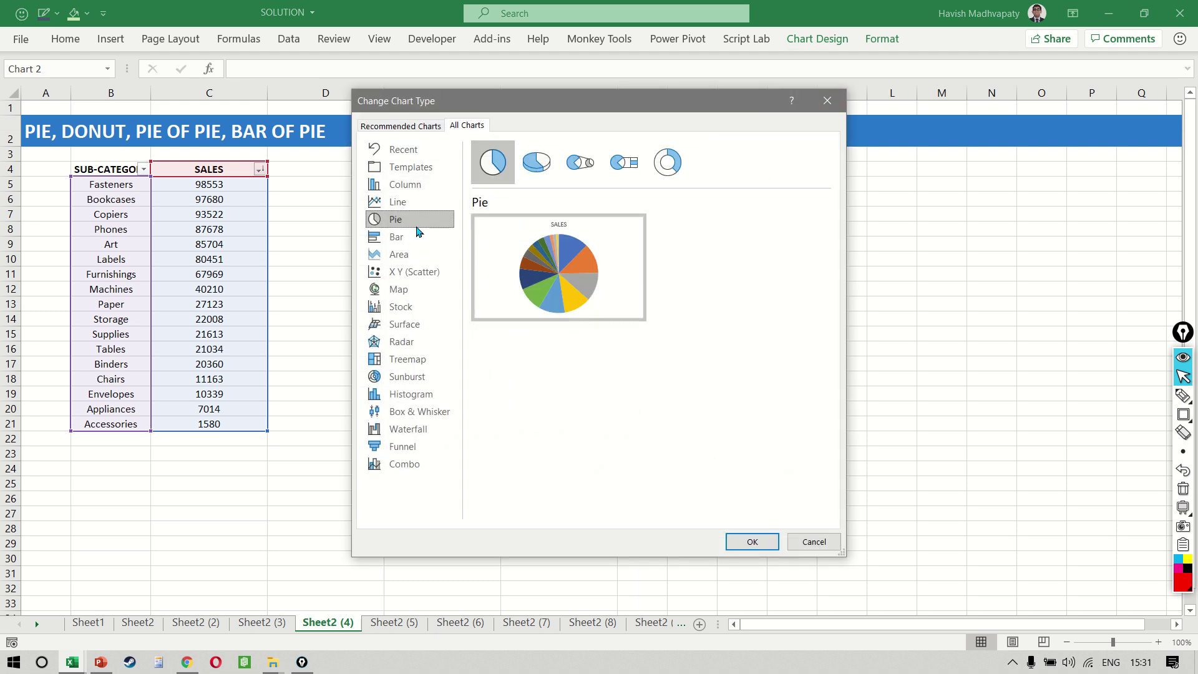
left_click(748, 541)
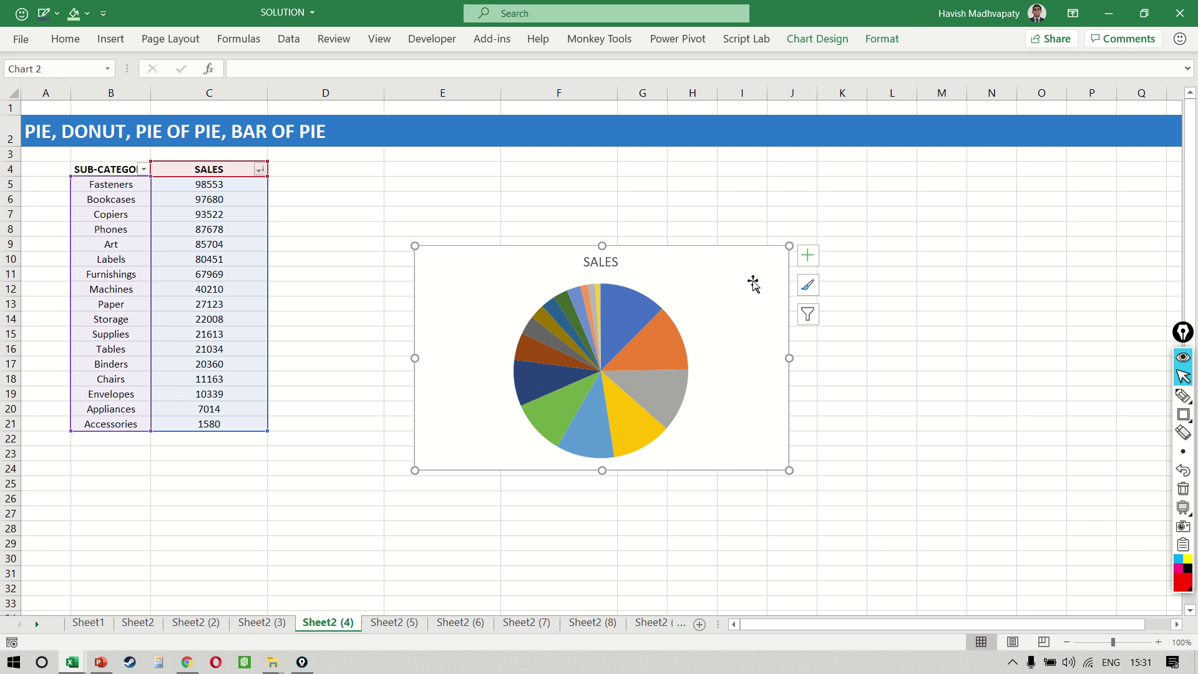
Delete the pie chart's title and enlarge the chart up to row 5 and across to column M.
left_click(594, 261)
key("Delete")
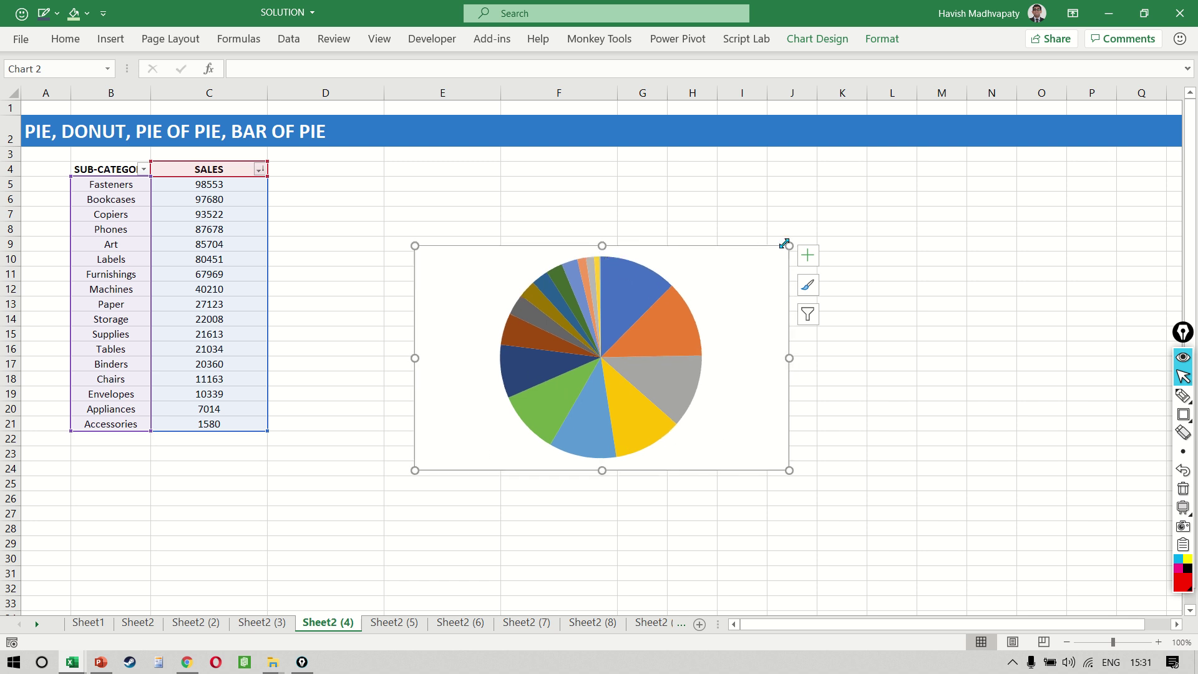
left_click_drag(788, 245, 954, 177)
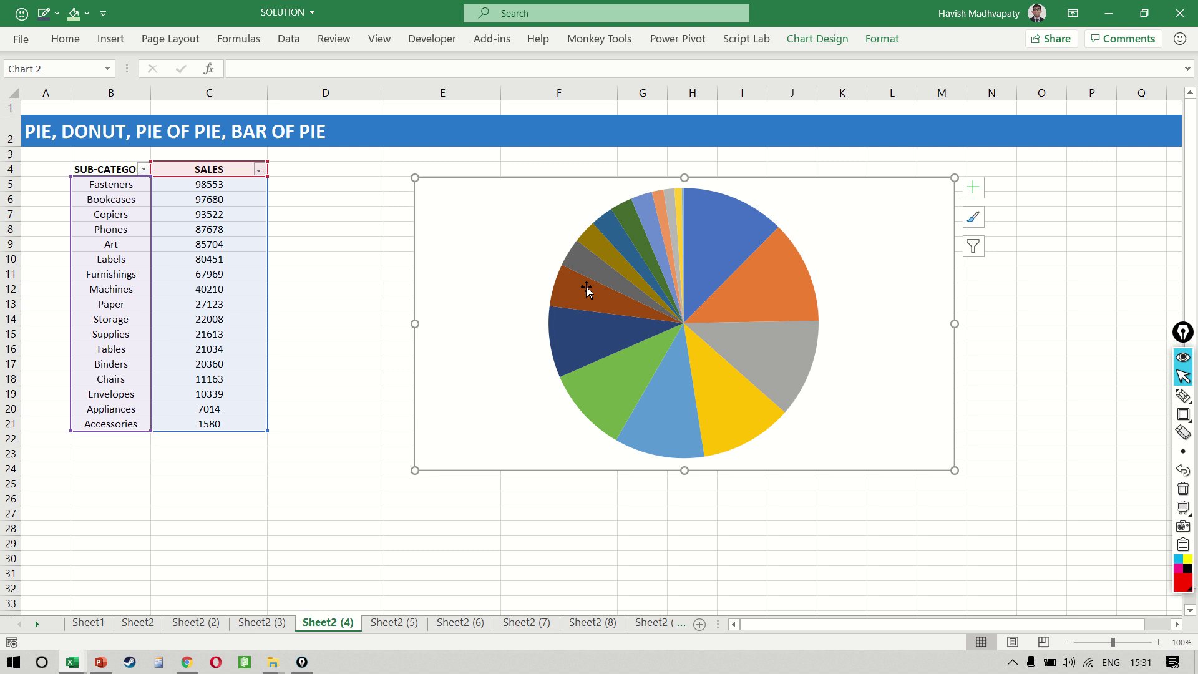
Change the pie chart to a Pie of Pie and extend the chart down to about row 30.
mouse_move(717, 225)
mouse_move(683, 213)
mouse_move(630, 364)
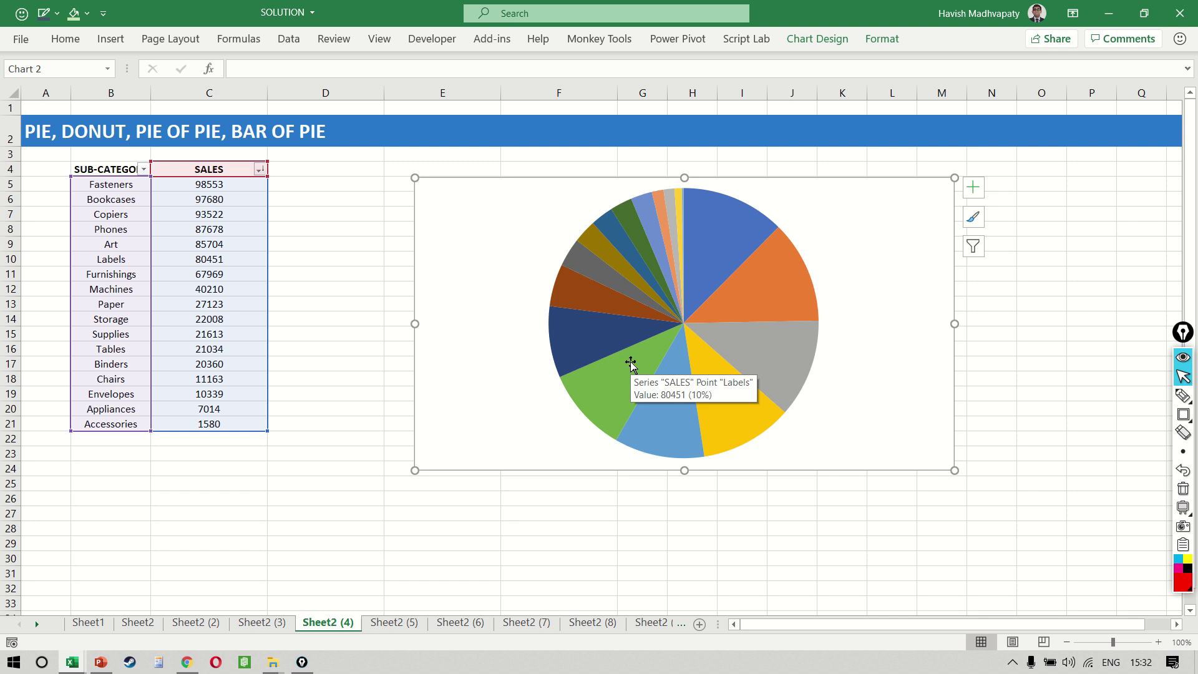
left_click(818, 39)
left_click(841, 100)
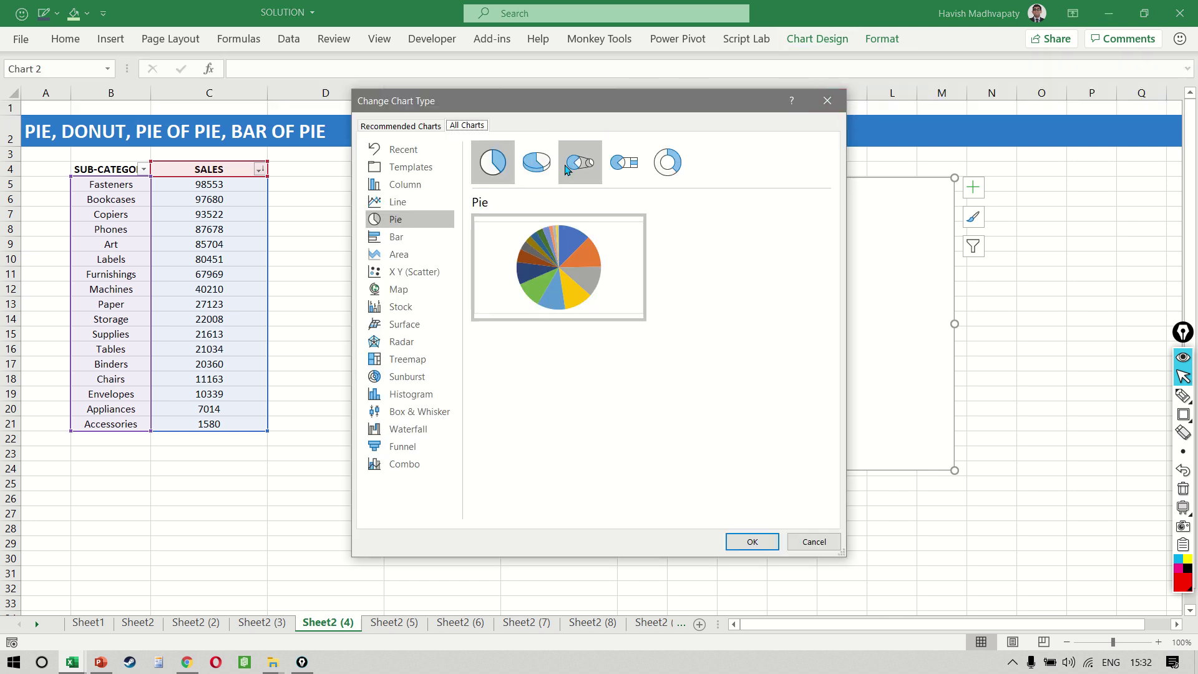
left_click(566, 169)
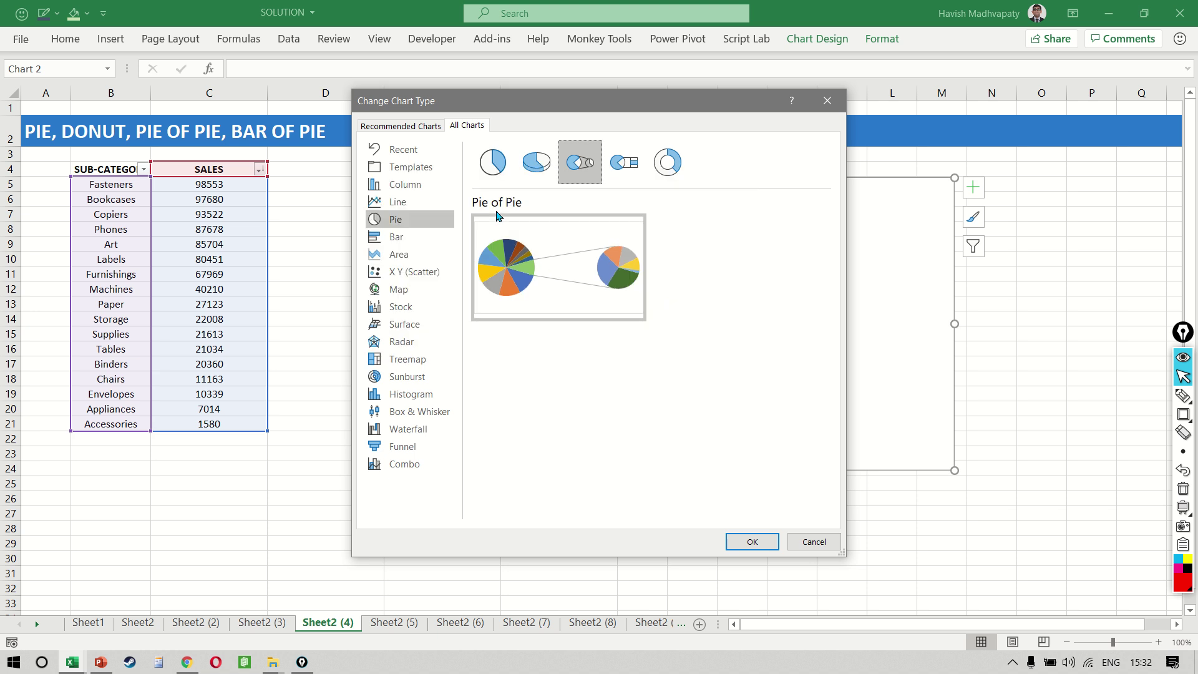
left_click(743, 542)
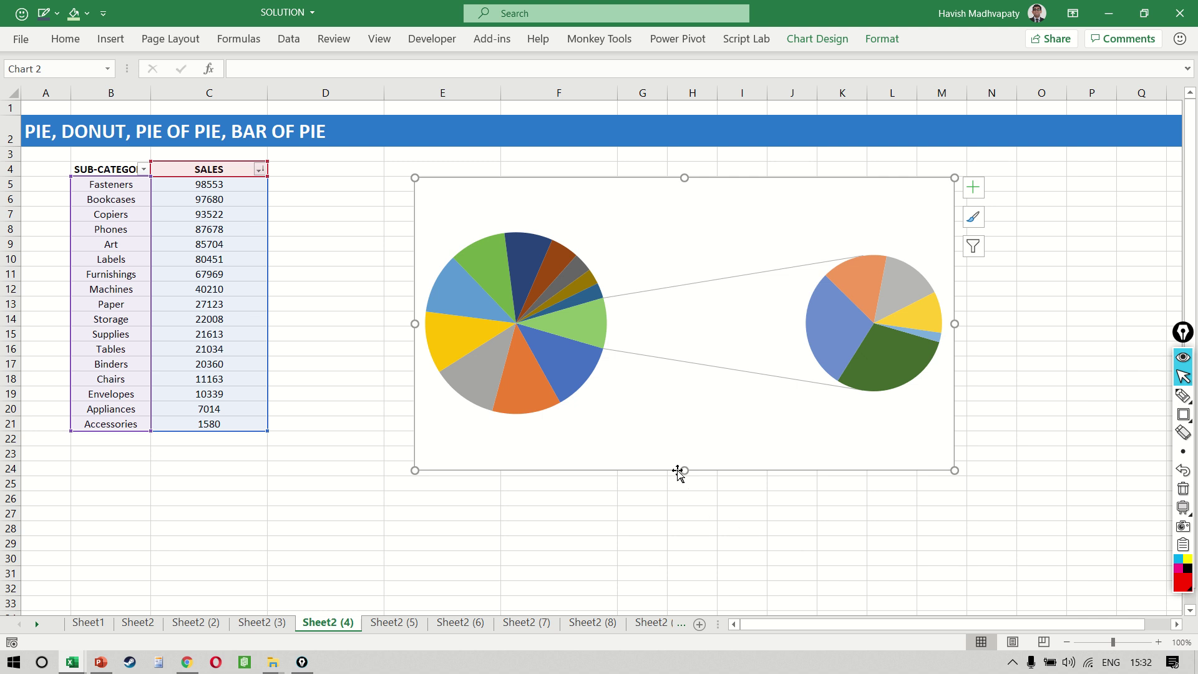
left_click_drag(684, 470, 695, 563)
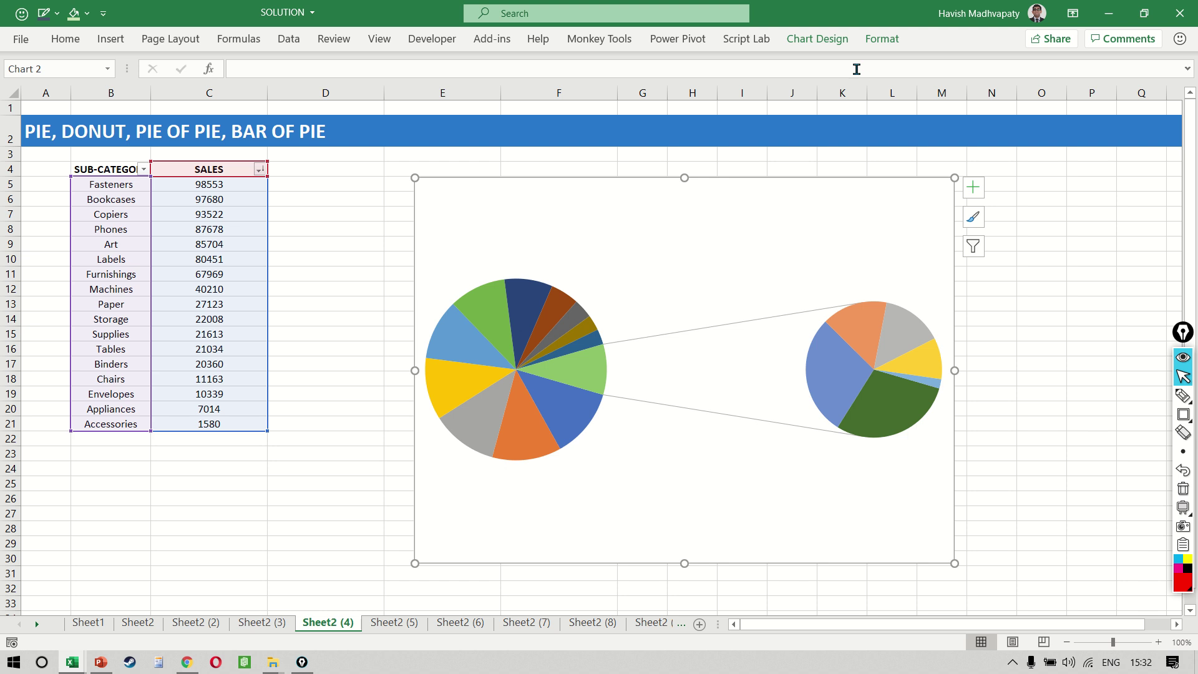
Add a legend on the right side of the Pie of Pie chart and enlarge the chart text by two increments.
left_click(833, 43)
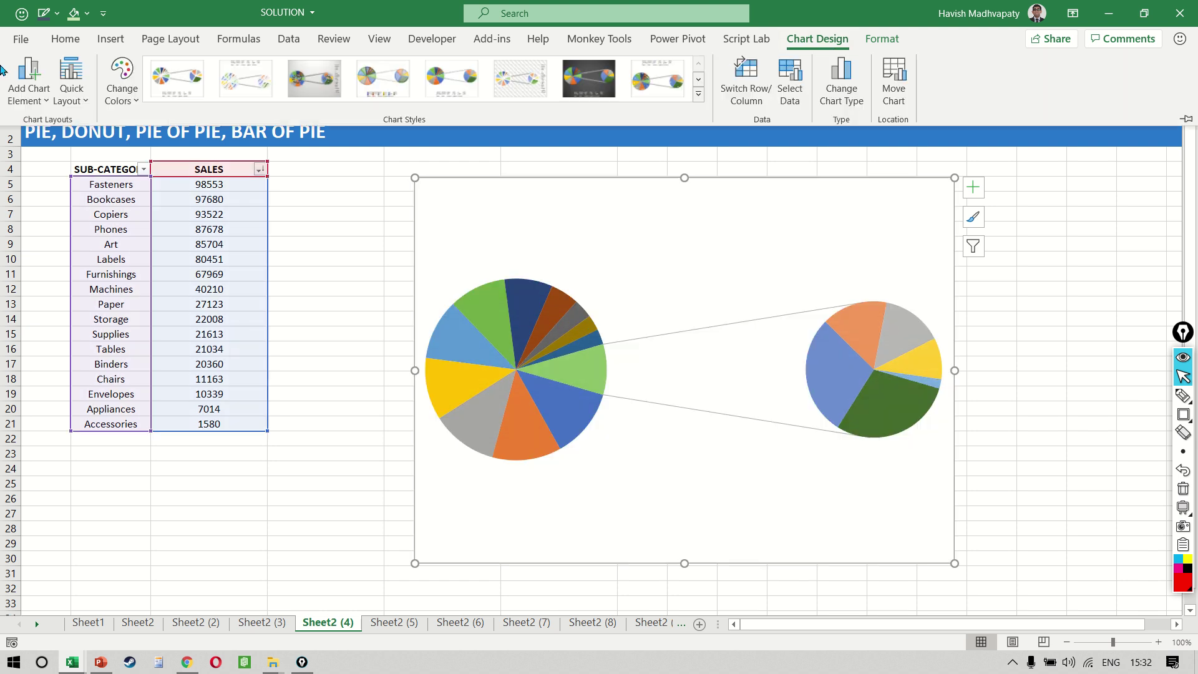
left_click(19, 87)
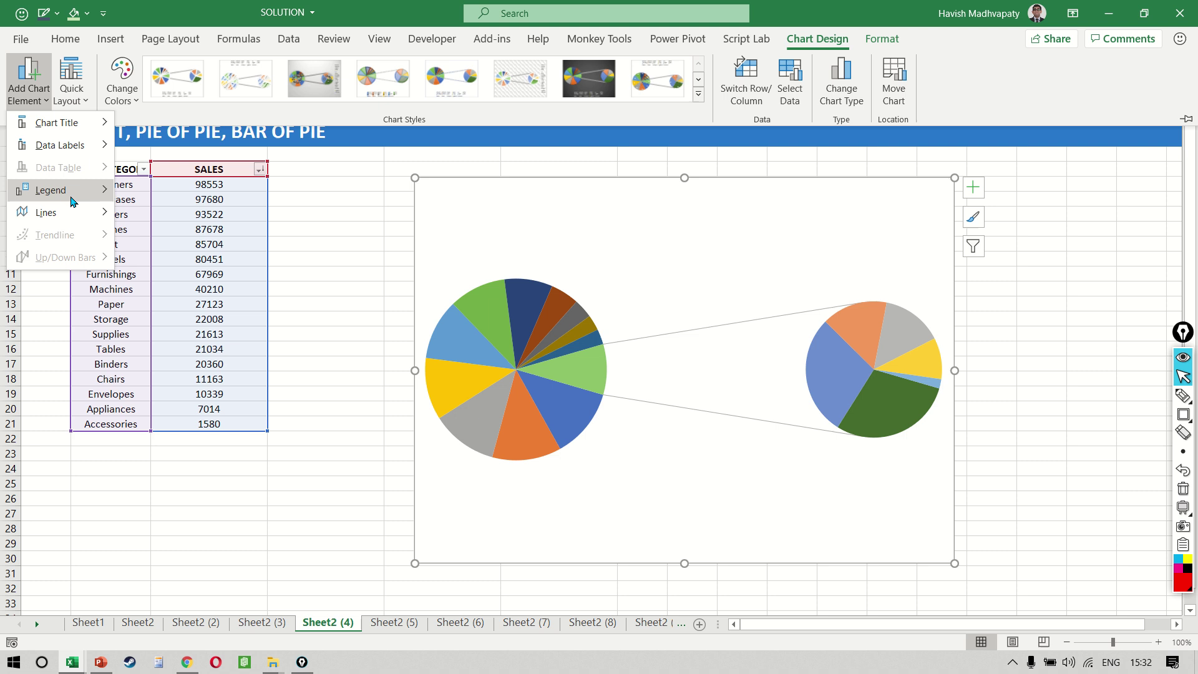
mouse_move(88, 190)
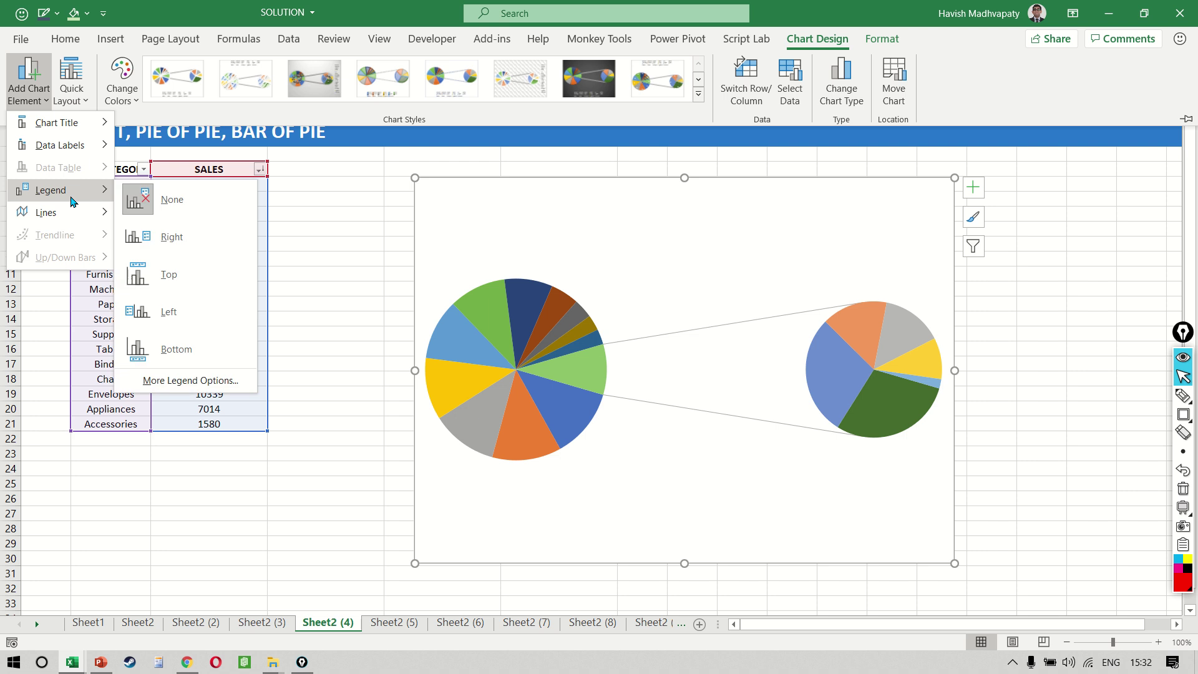
left_click(172, 237)
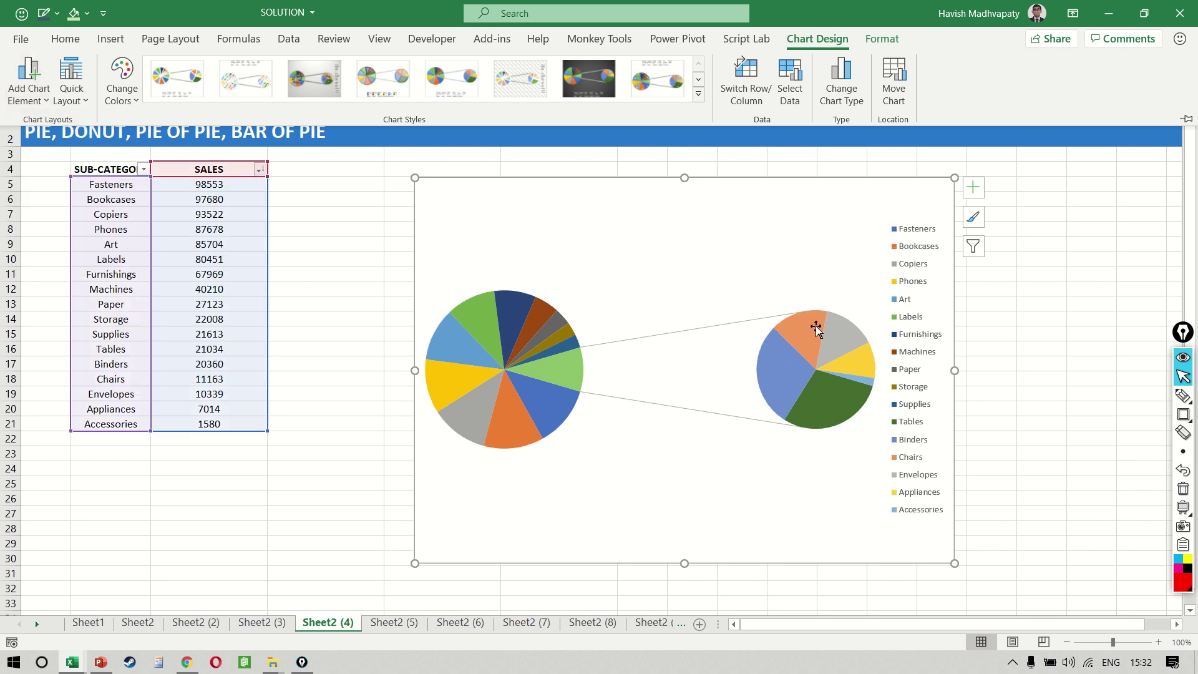
key("ctrl+shift+period")
key("ctrl+shift+period")
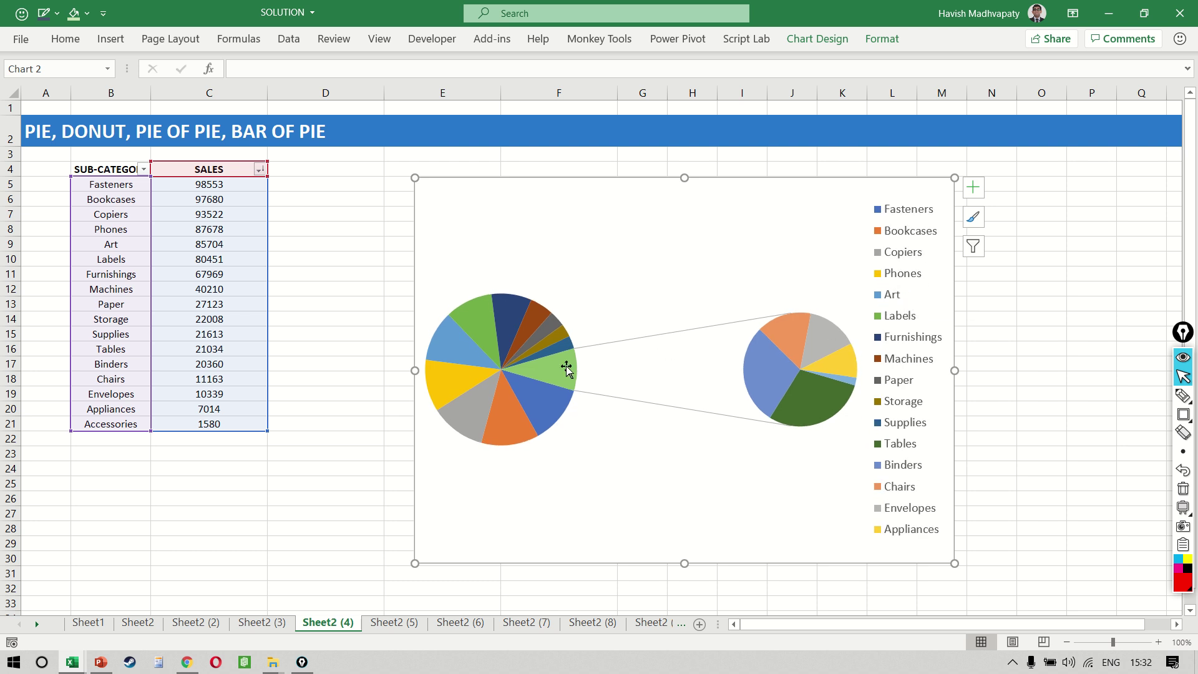
mouse_move(567, 369)
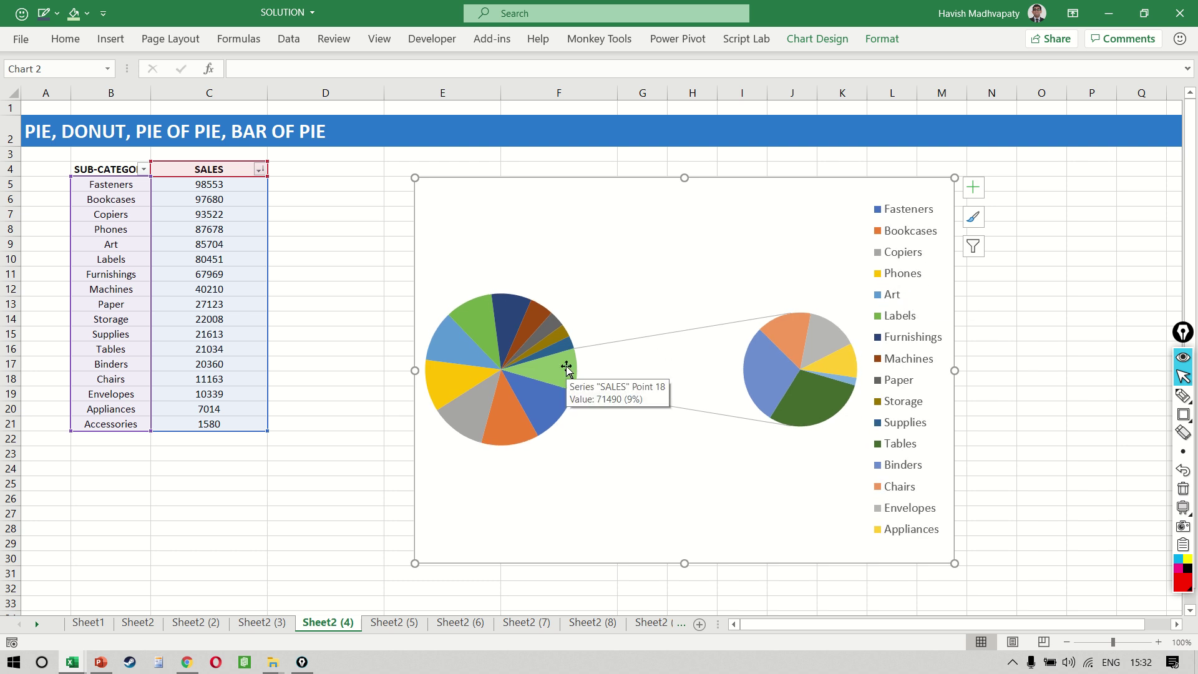
Open the series options for the Pie of Pie and reduce the values in the second plot to 0.
double_click(567, 369)
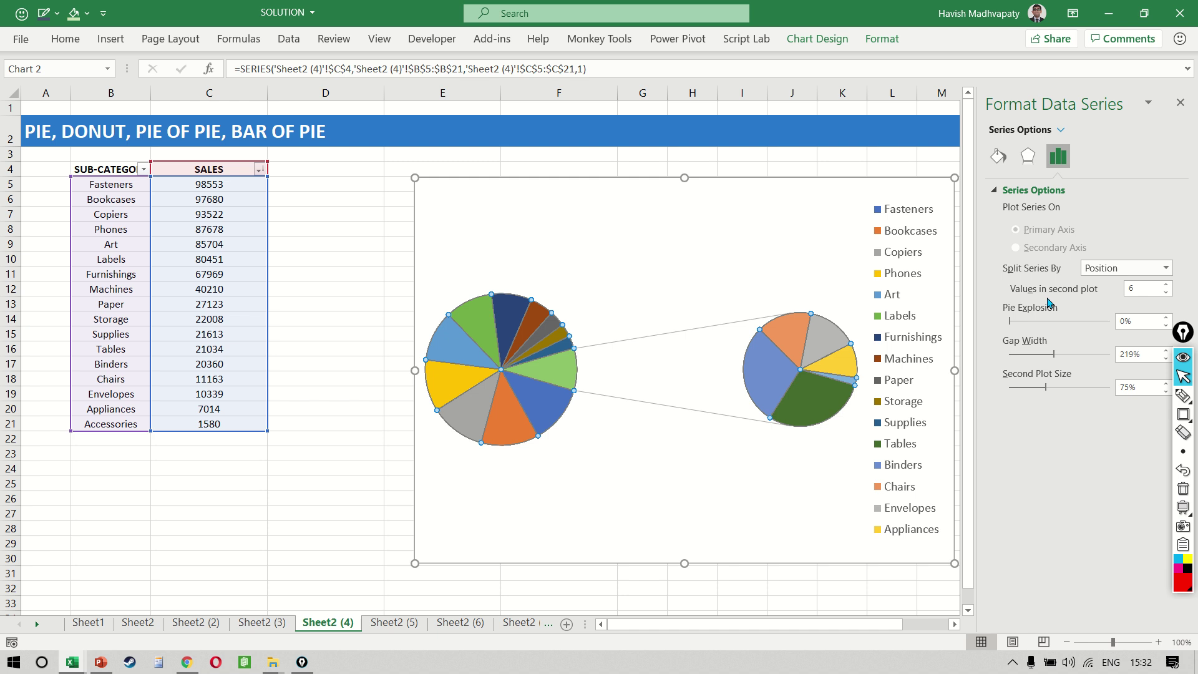
left_click(1166, 292)
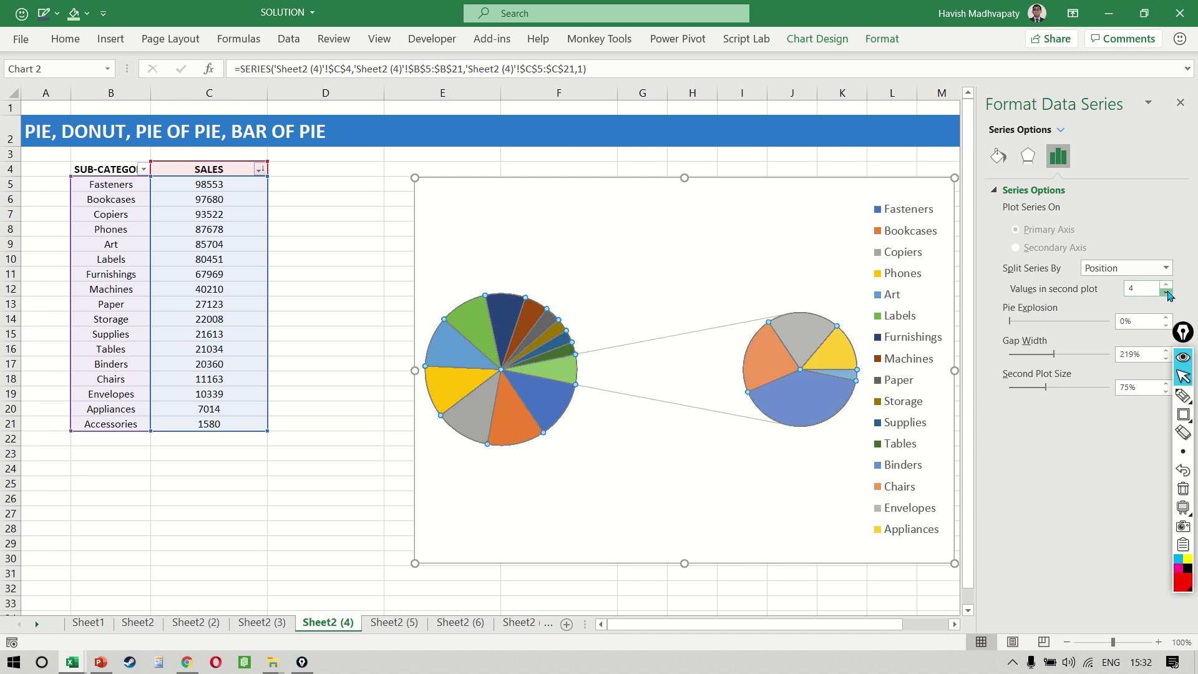
left_click(1166, 292)
left_click(1167, 292)
left_click(1166, 292)
left_click(1167, 291)
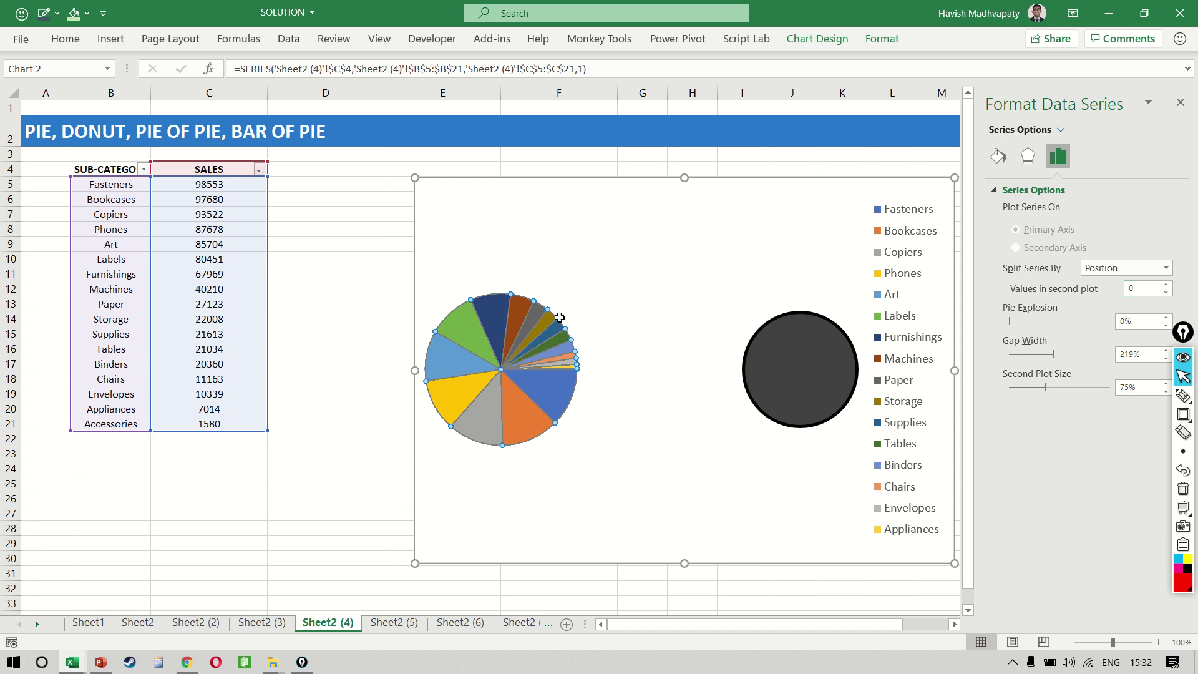
mouse_move(547, 313)
mouse_move(484, 327)
Raise the number of values in the Pie of Pie's second plot to 5, checking the slices it contains.
left_click(1166, 284)
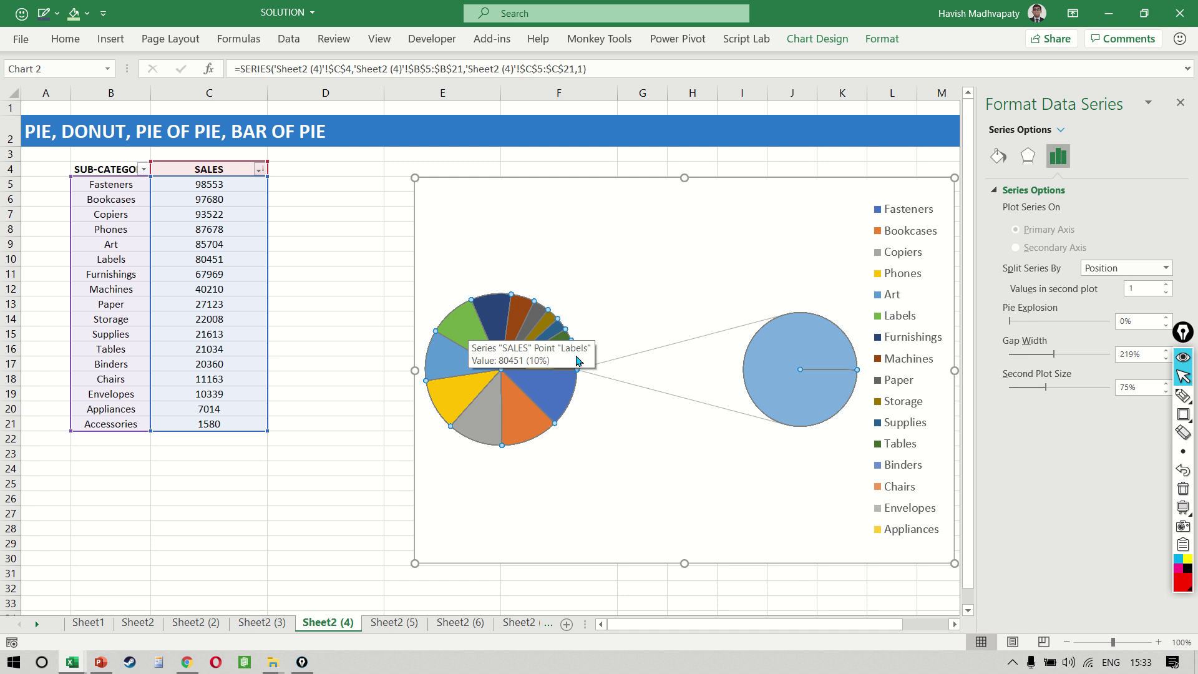
mouse_move(801, 377)
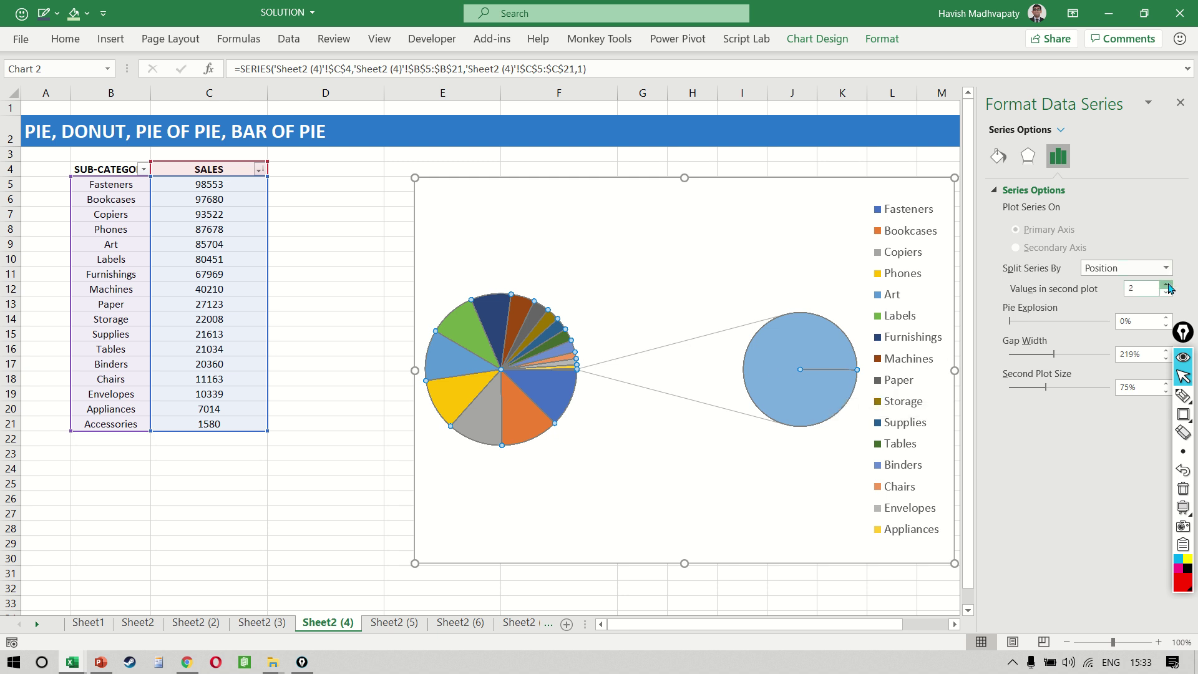
mouse_move(846, 360)
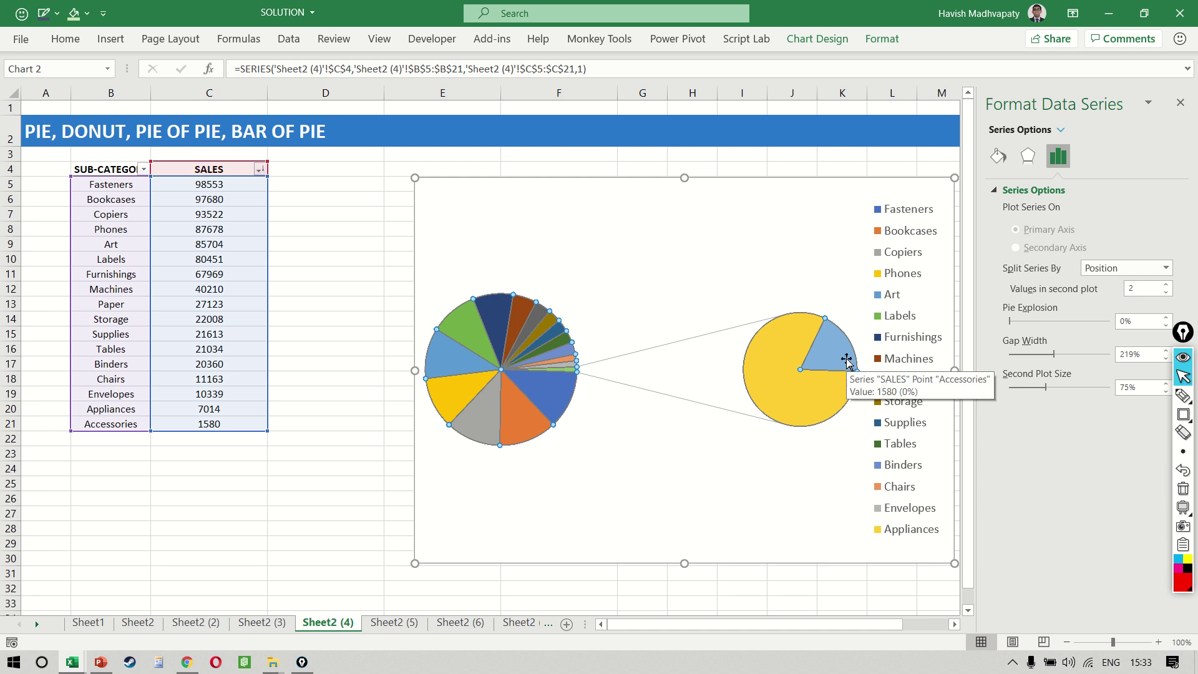
mouse_move(791, 408)
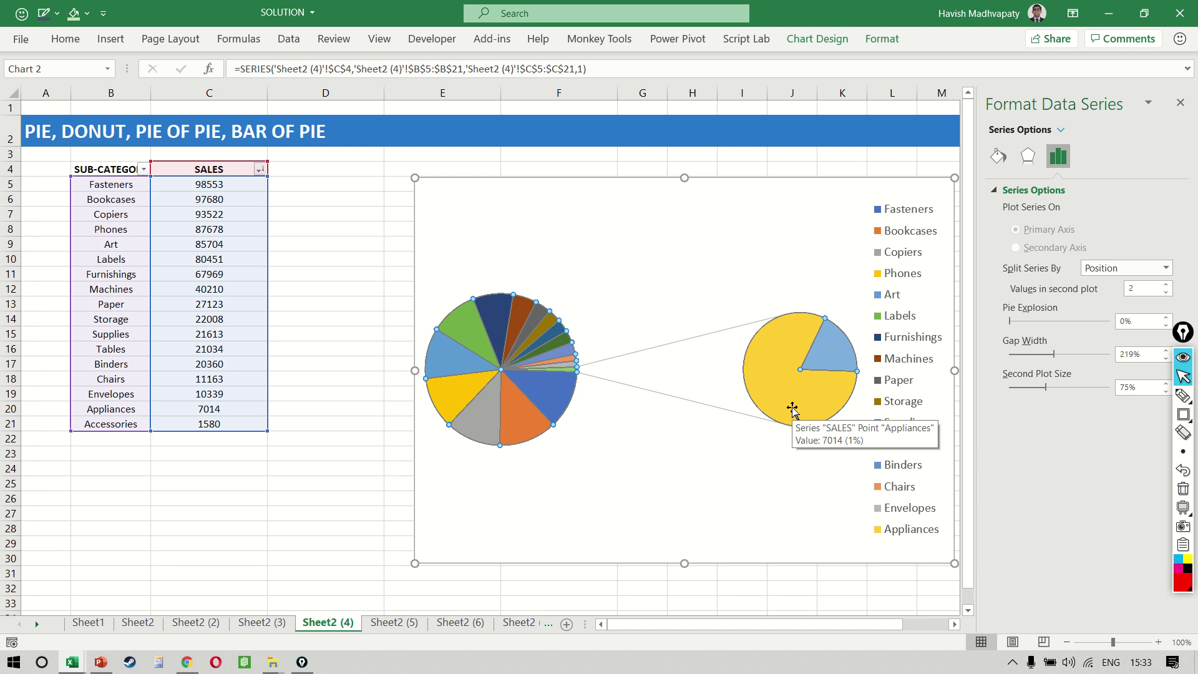
left_click(1166, 284)
left_click(1166, 284)
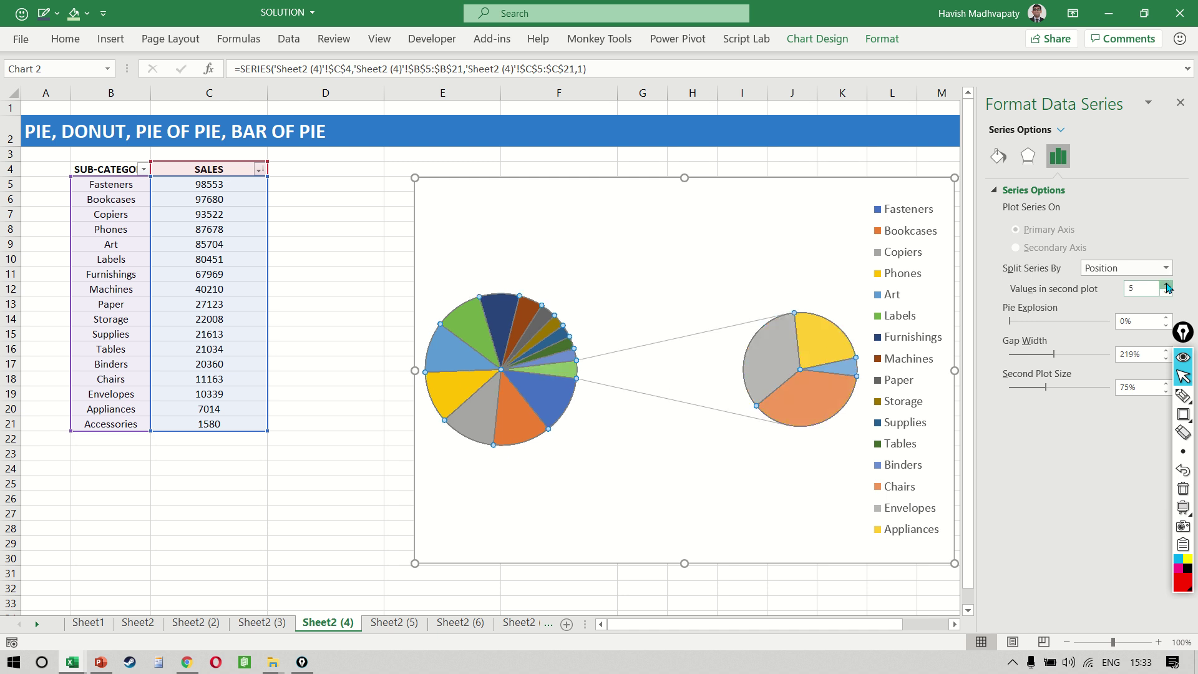
left_click(1166, 285)
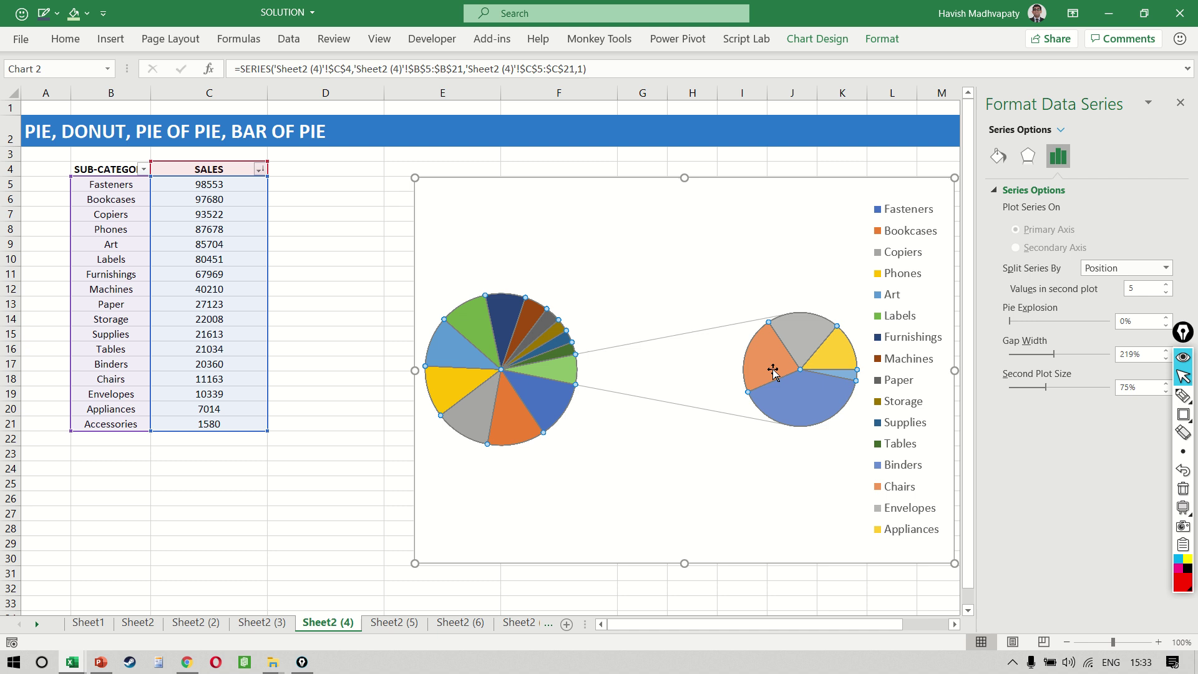
mouse_move(801, 322)
mouse_move(567, 373)
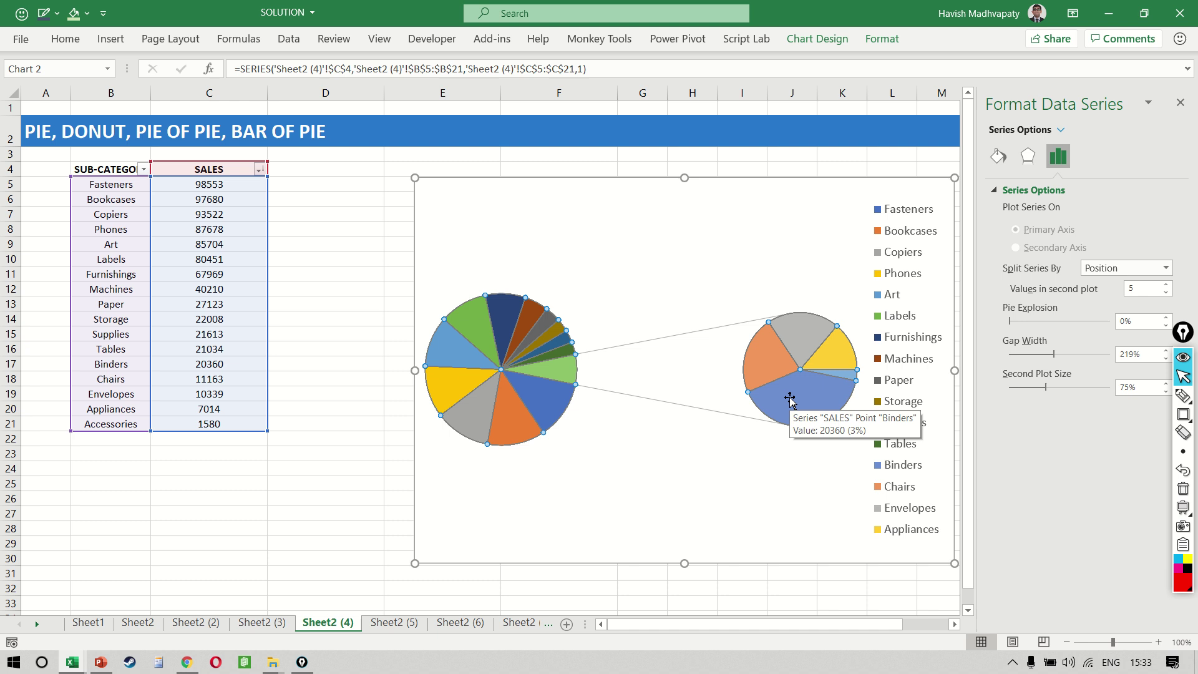
Add data labels to the Pie of Pie chart at the Outside End position.
left_click(819, 38)
left_click(19, 85)
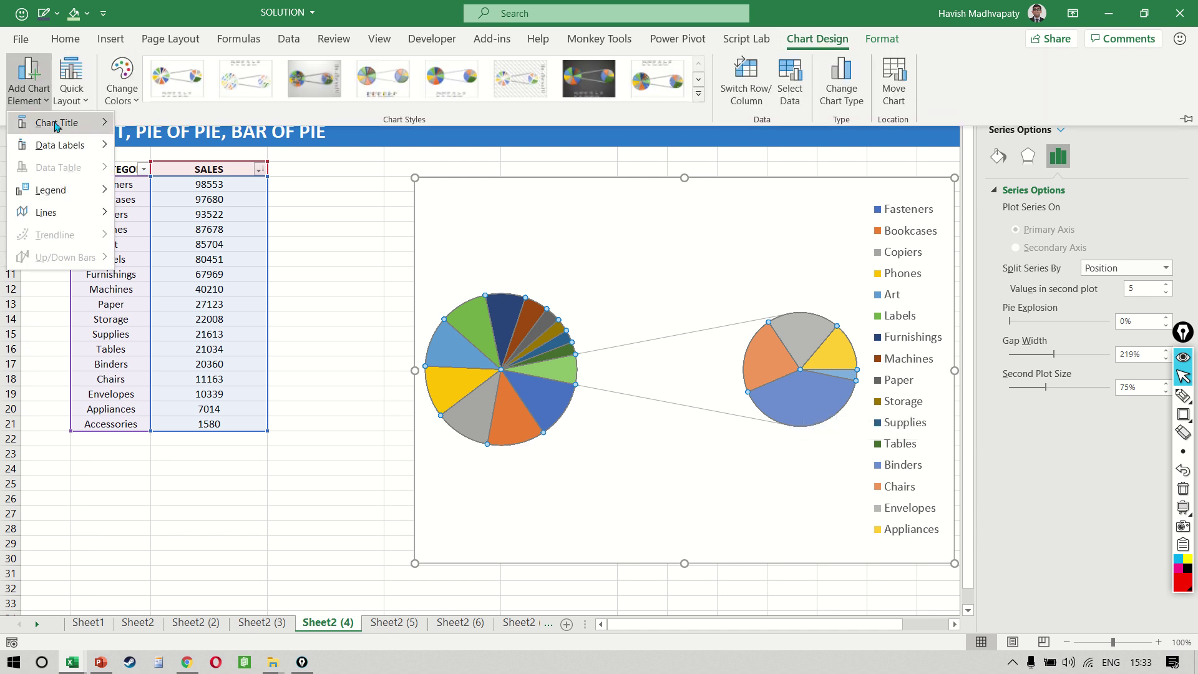
mouse_move(93, 145)
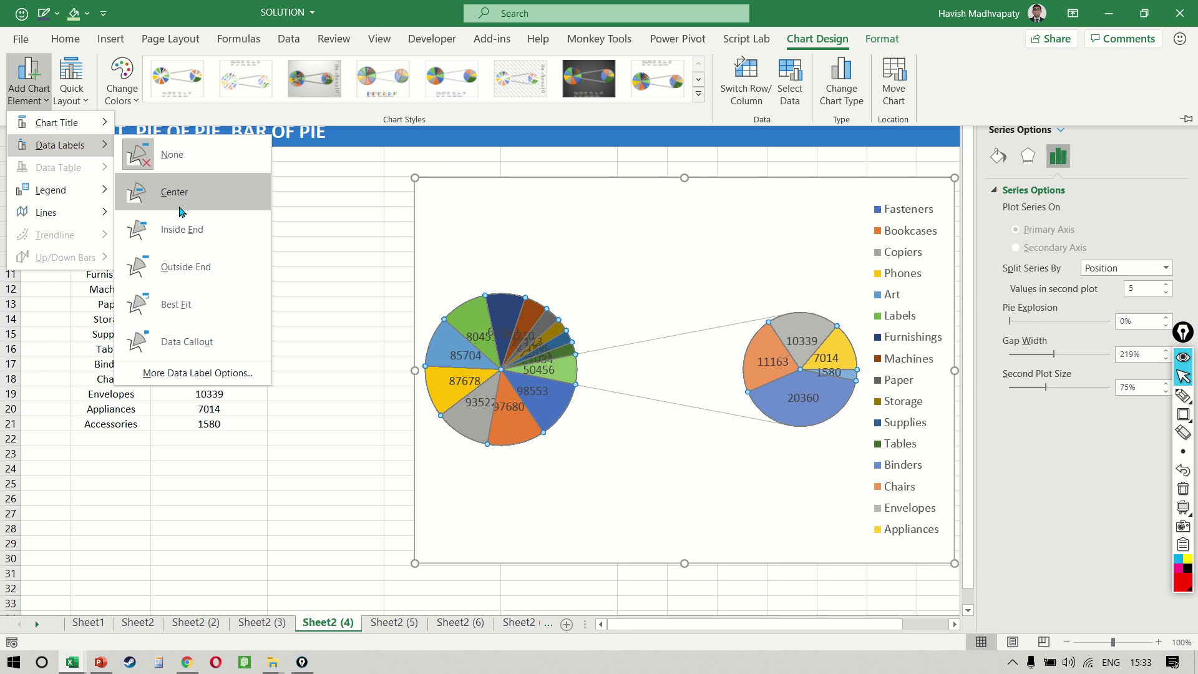
left_click(197, 268)
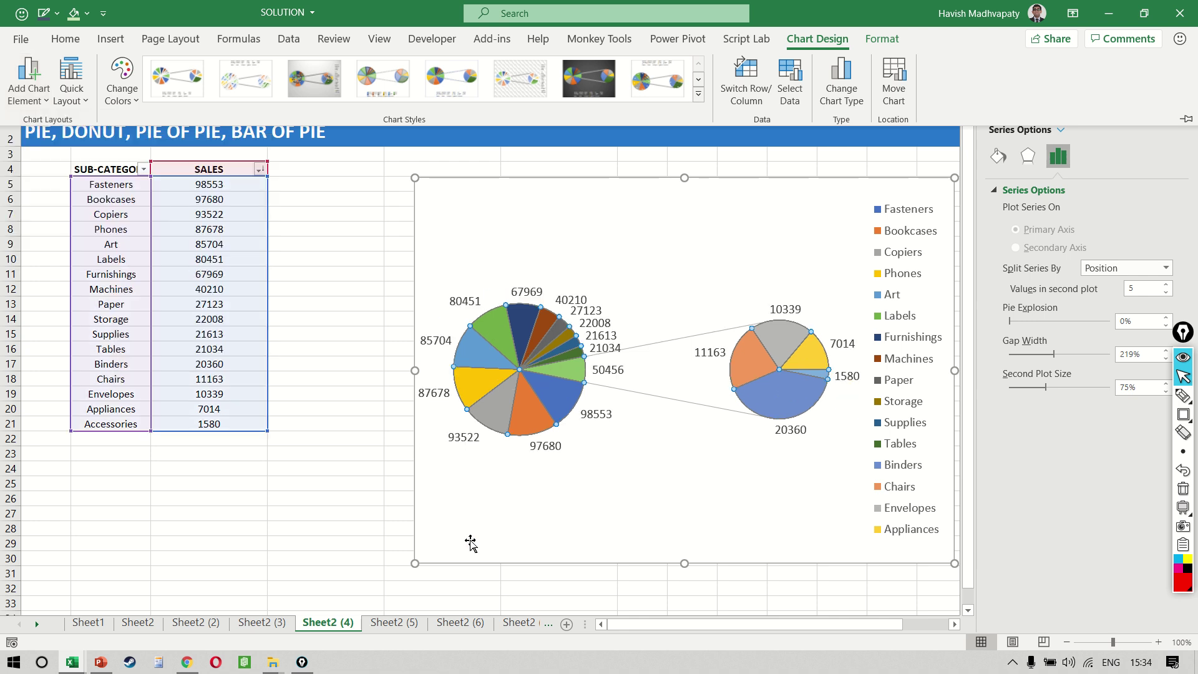
key("ctrl+F1")
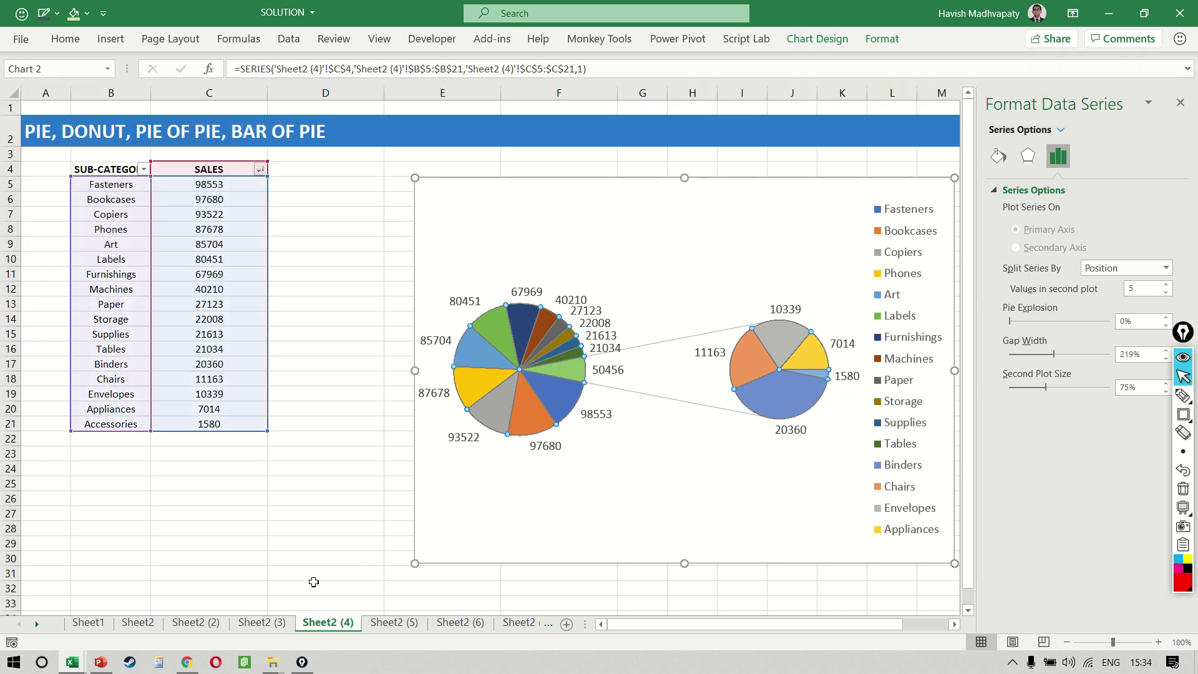
Widen the Pie of Pie chart to start at column D, extend it down to row 31, and deselect it.
left_click(315, 585)
left_click(481, 528)
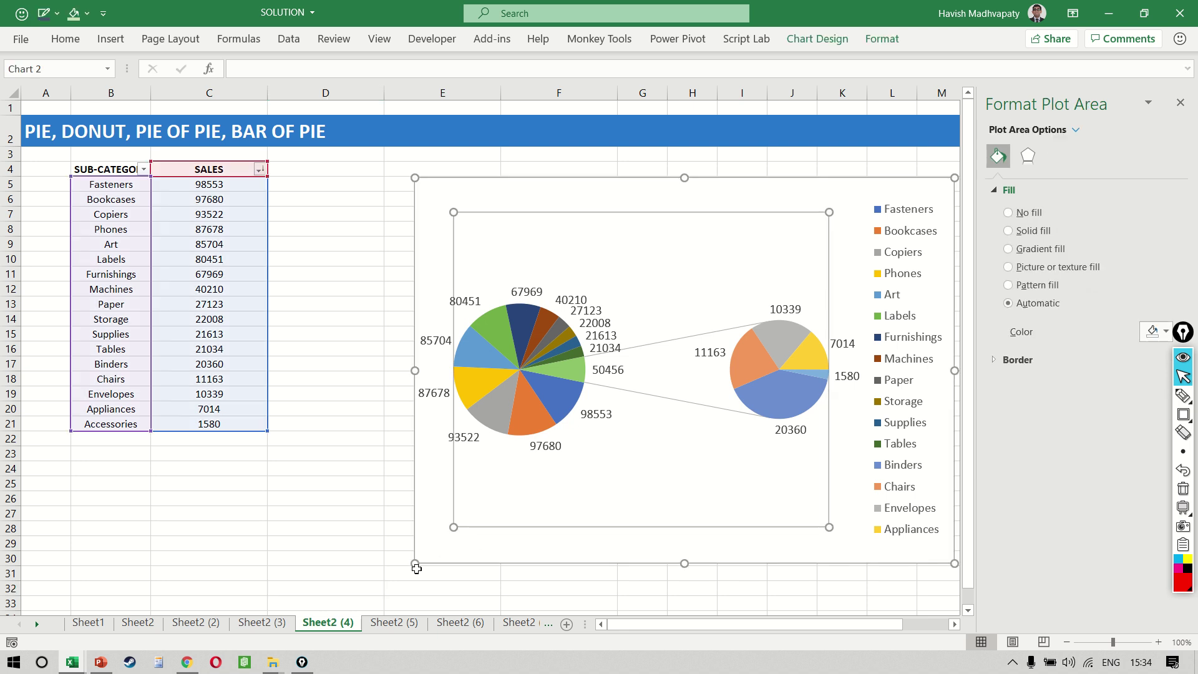
left_click_drag(414, 562, 293, 571)
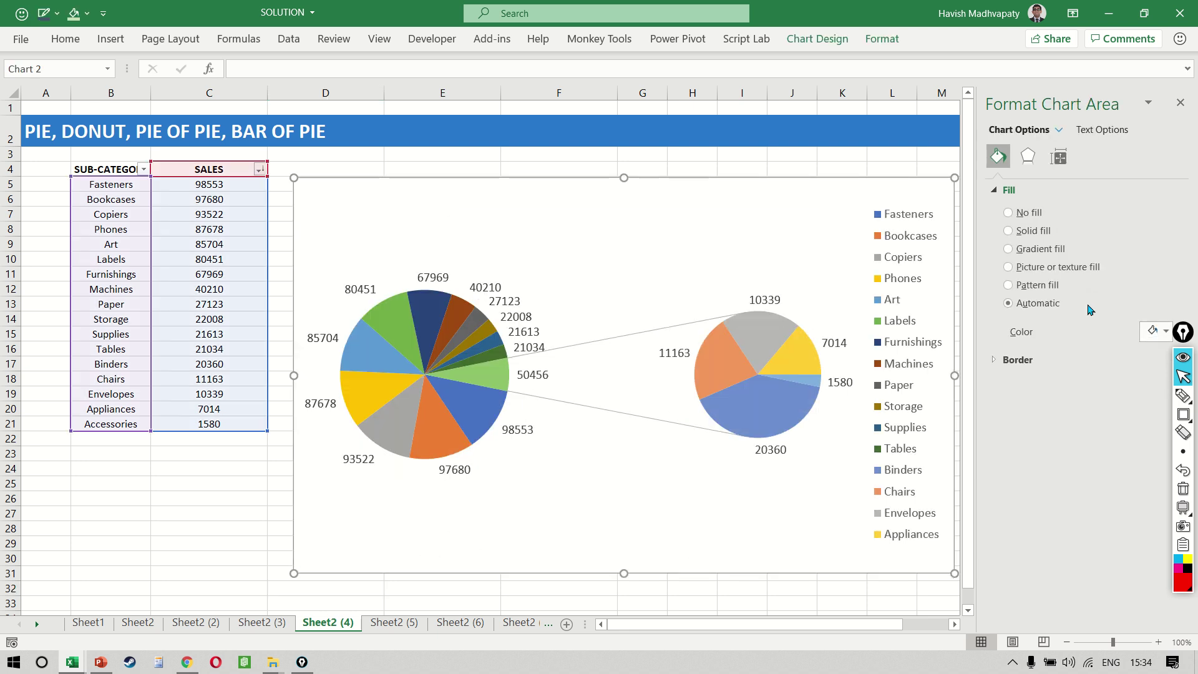
left_click(1180, 103)
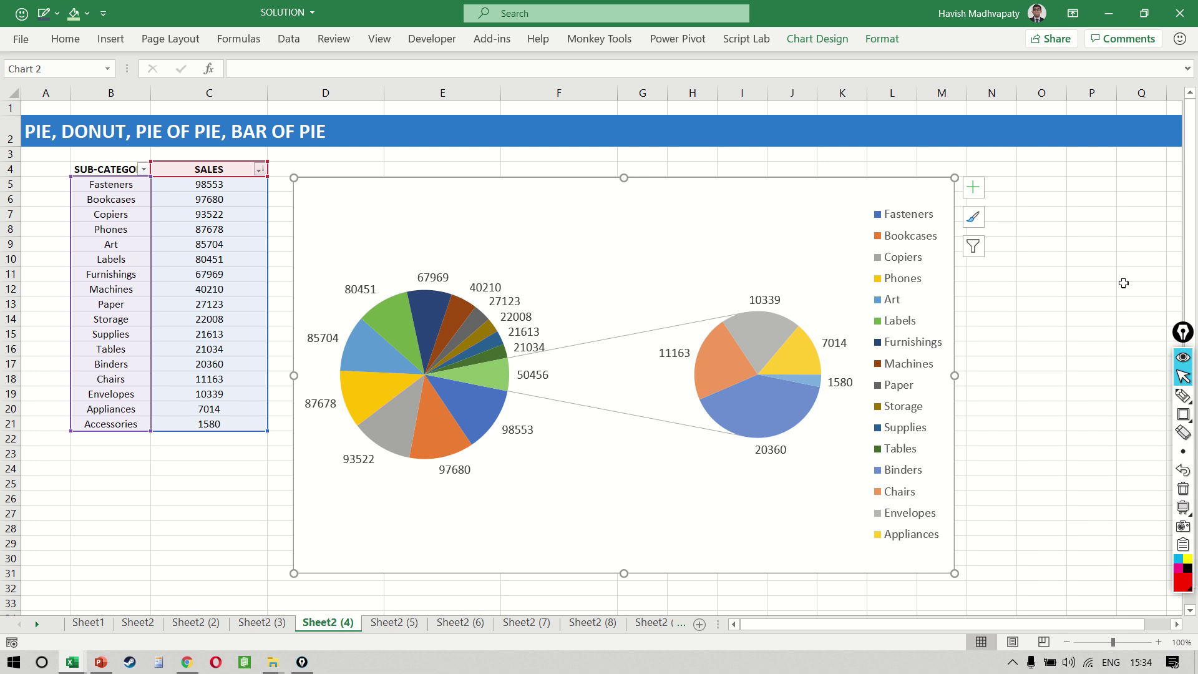
left_click(1101, 302)
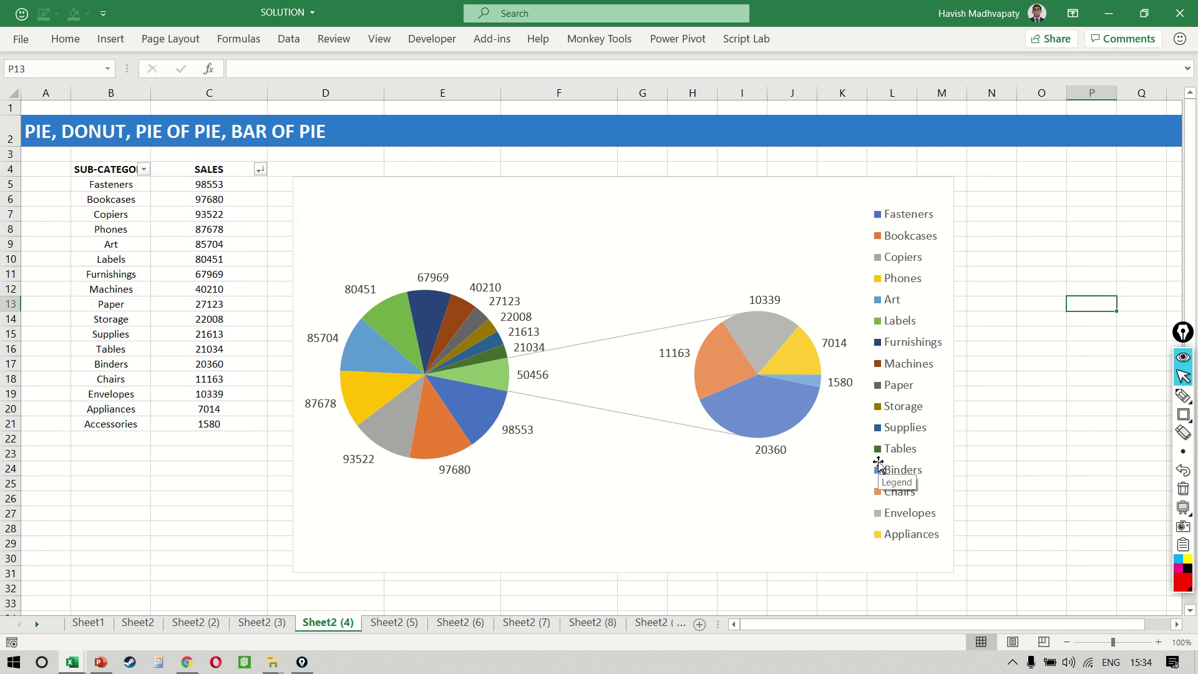
Mark the second pie and the sales values from Binders to Accessories with red rectangles, and clear the markings.
key("ctrl+shift+r")
mouse_move(650, 267)
left_mouse_down()
mouse_move(836, 494)
mouse_move(864, 491)
left_mouse_up()
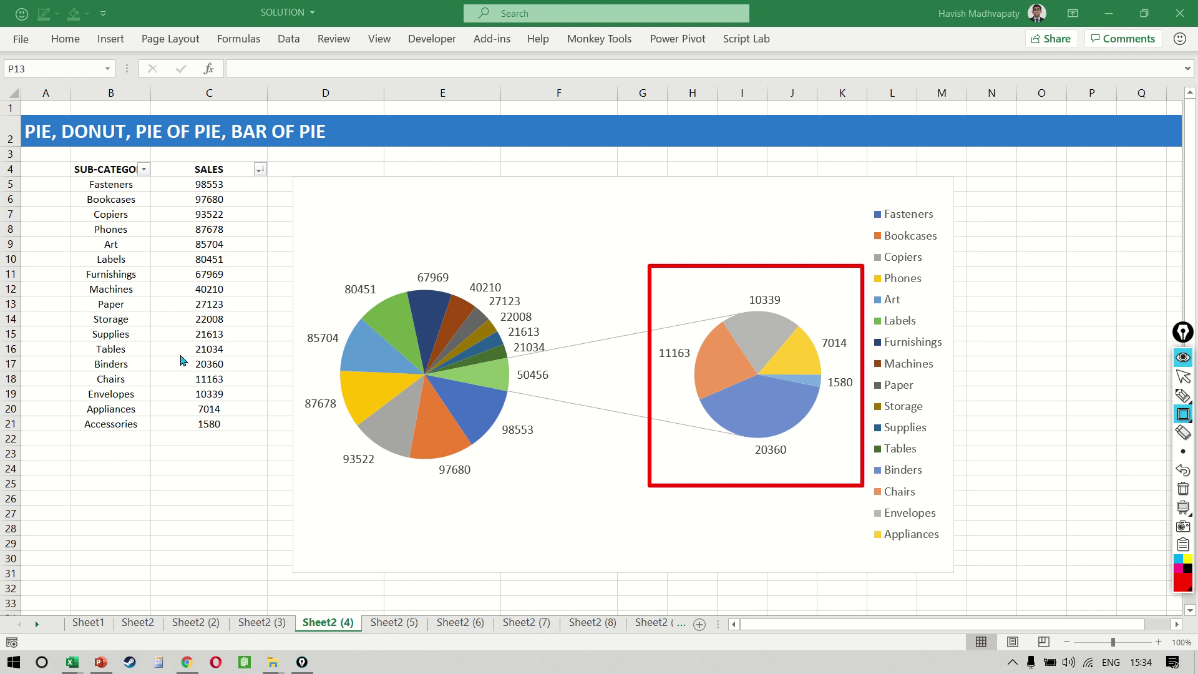
left_click_drag(160, 350, 257, 453)
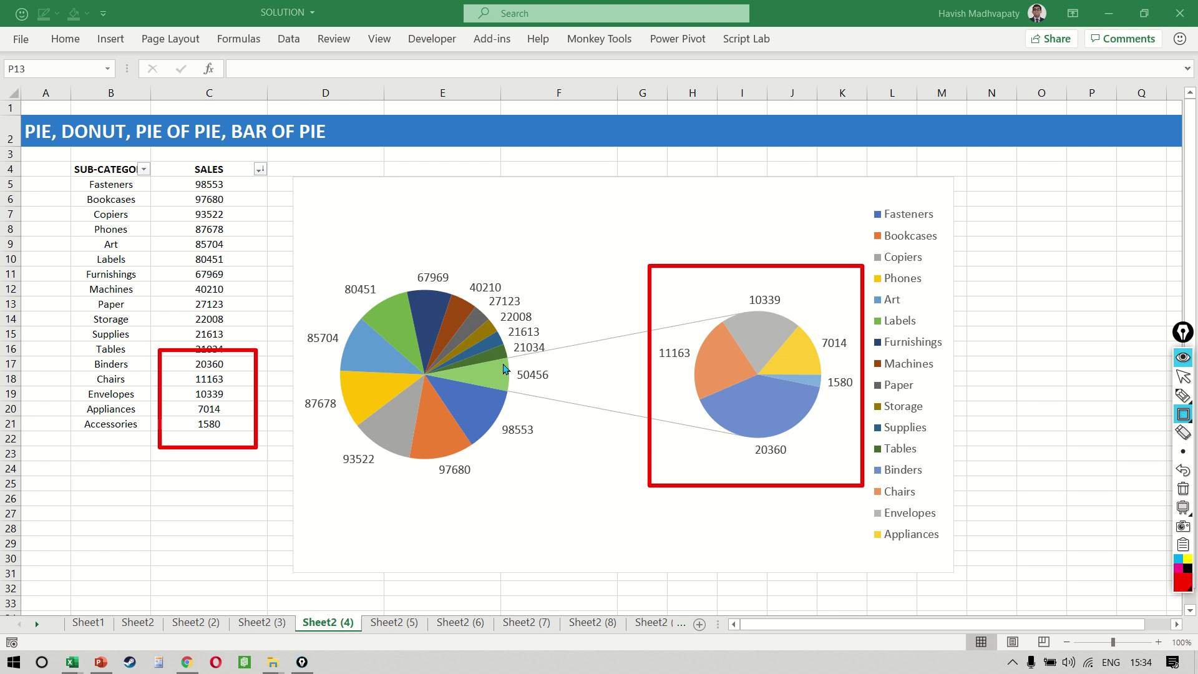
left_click_drag(503, 363, 575, 390)
key("l")
key("Delete")
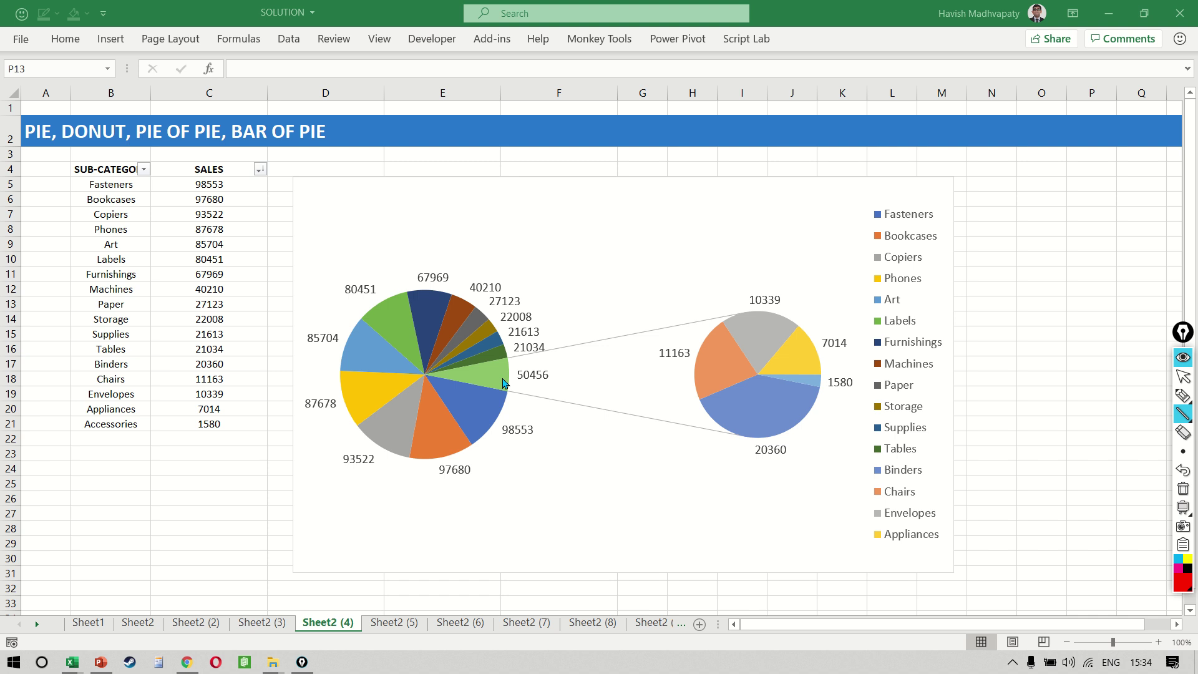
Mark the combined light green slice, connect it by a red line to the boxed second pie, and clear the markings.
key("ctrl+shift+r")
mouse_move(425, 362)
left_mouse_down()
mouse_move(512, 365)
mouse_move(559, 396)
left_mouse_up()
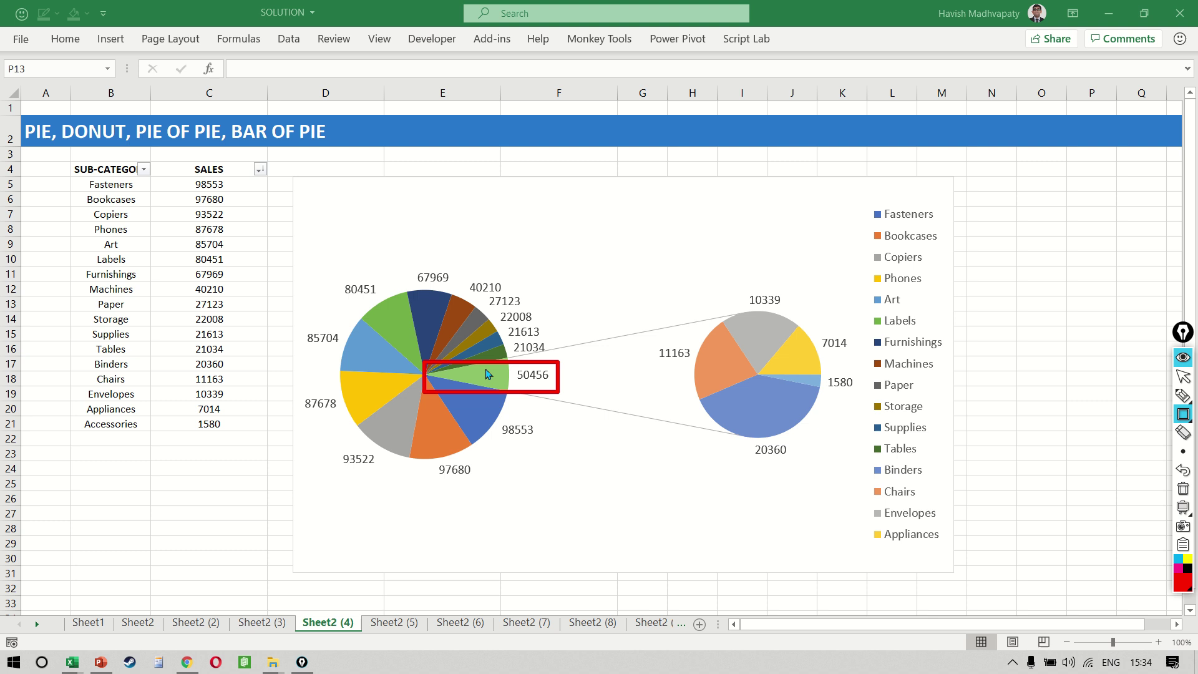
key("ctrl+shift+l")
left_click_drag(493, 375, 680, 376)
key("ctrl+shift+r")
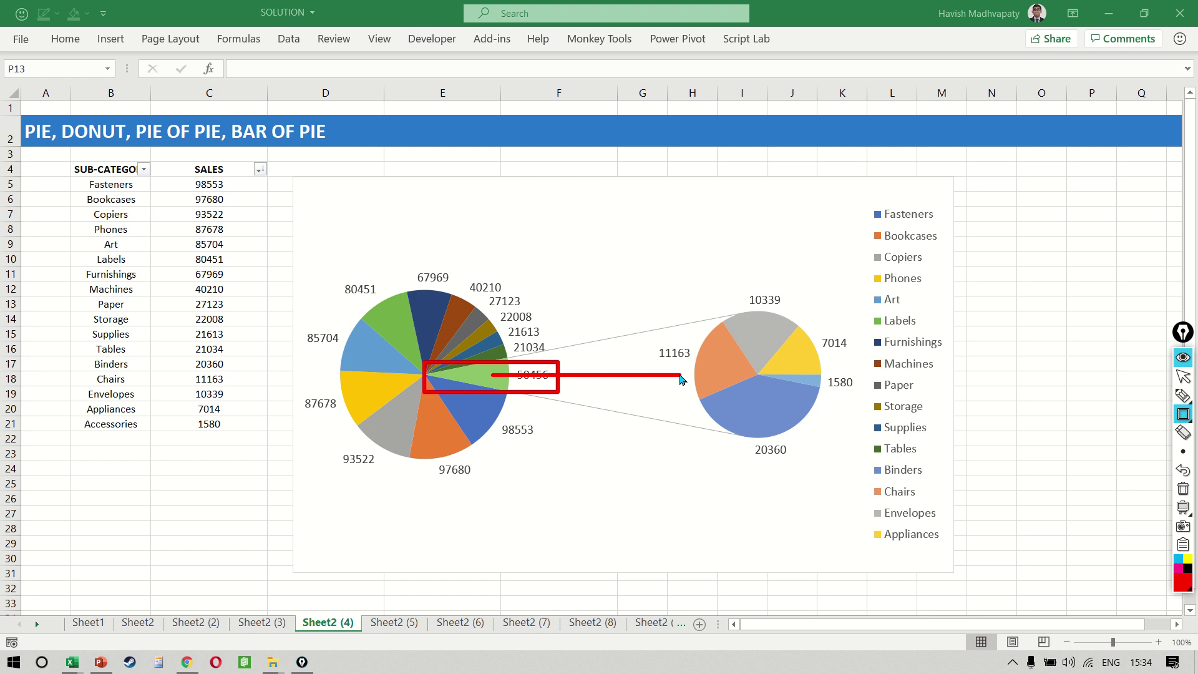
mouse_move(648, 269)
left_mouse_down()
mouse_move(868, 492)
mouse_move(863, 478)
left_mouse_up()
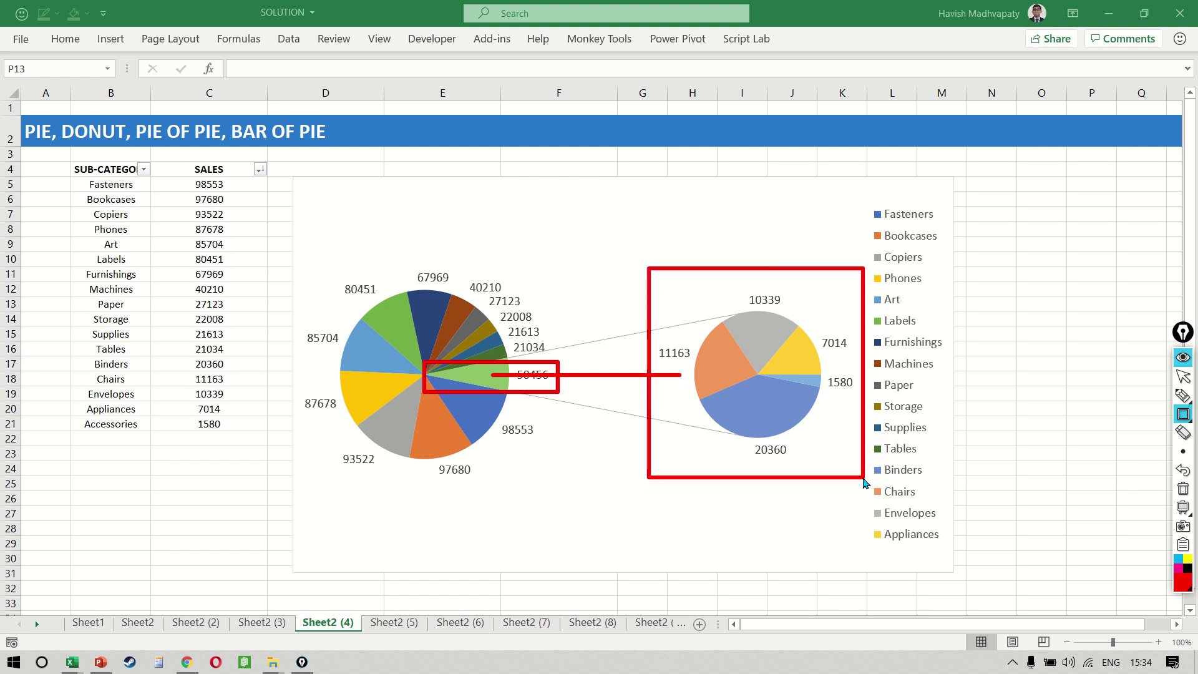
key("ctrl+shift+c")
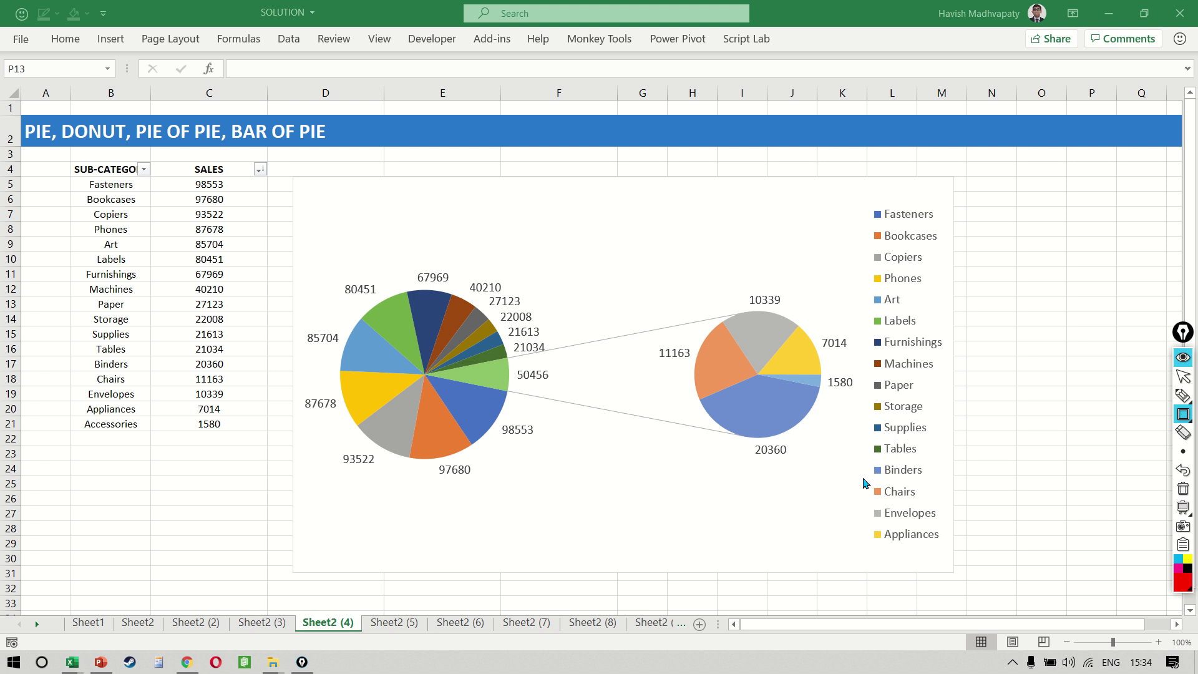
double_click(493, 383)
left_click(493, 383)
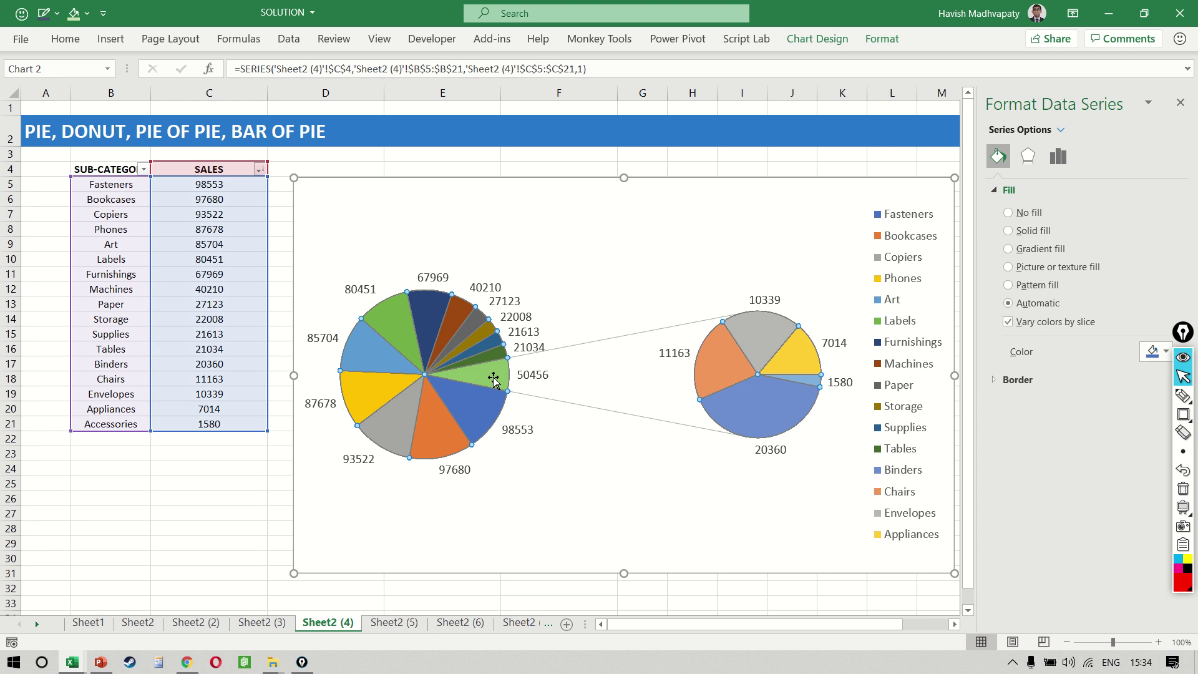
left_click(1185, 110)
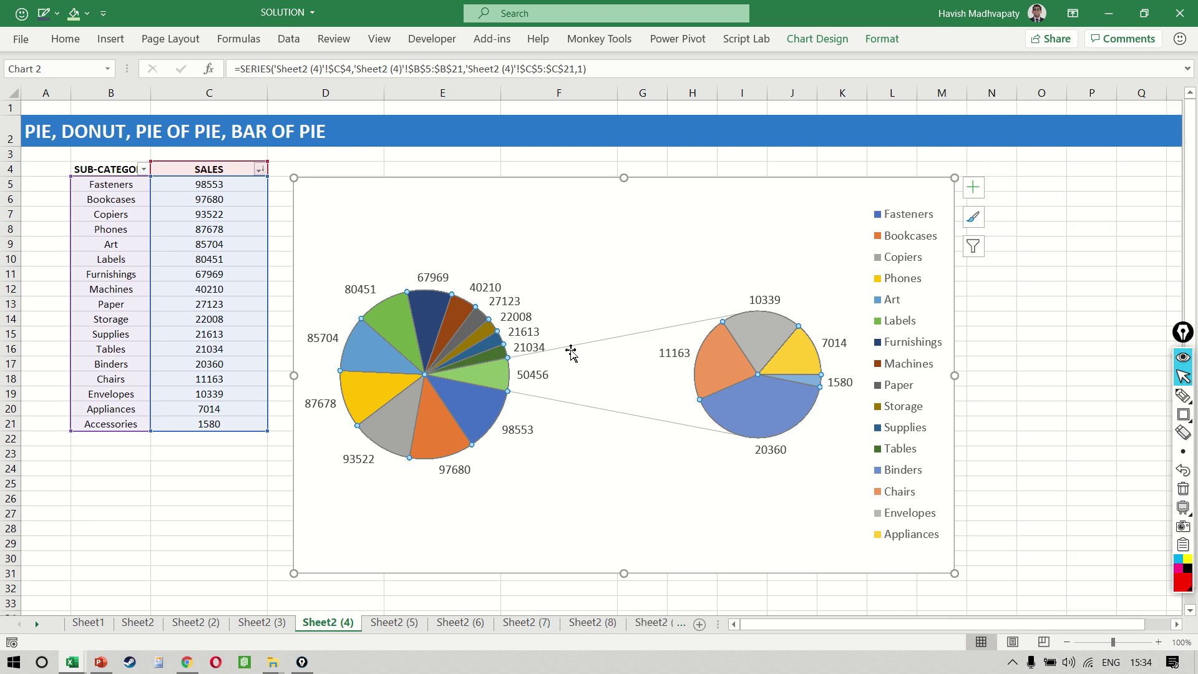
Open the options for the combined light green slice and set the values in the second plot to 15.
double_click(490, 373)
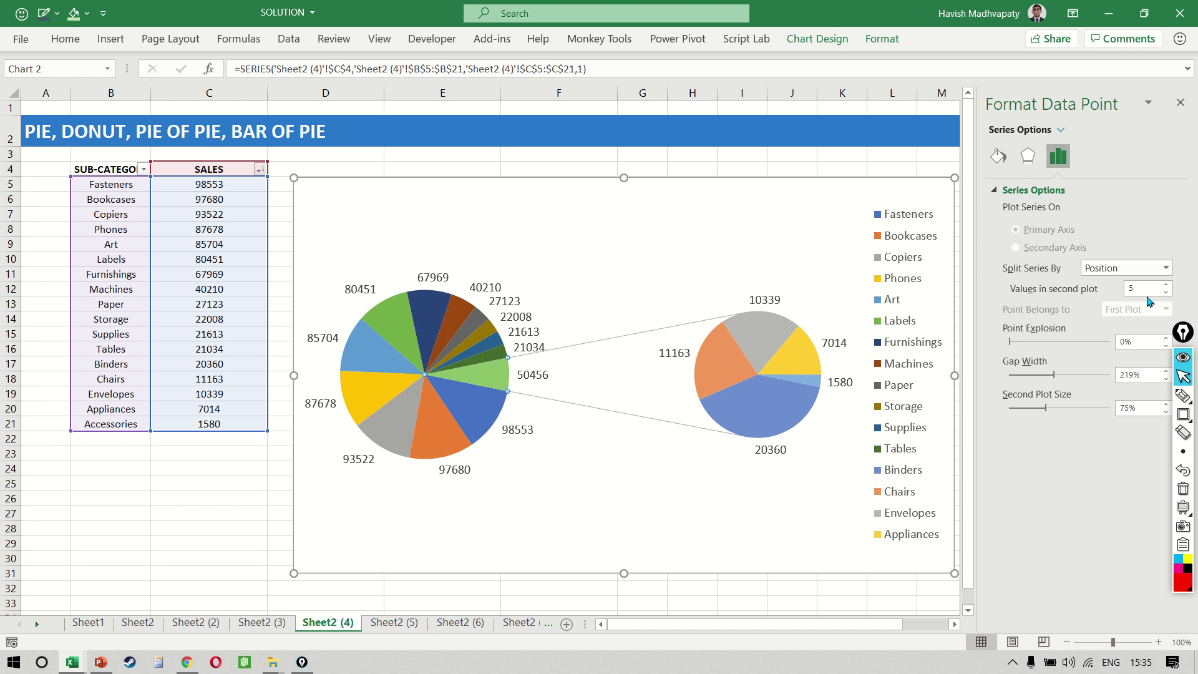
left_click(1166, 285)
left_click(1166, 285)
left_click(1166, 285)
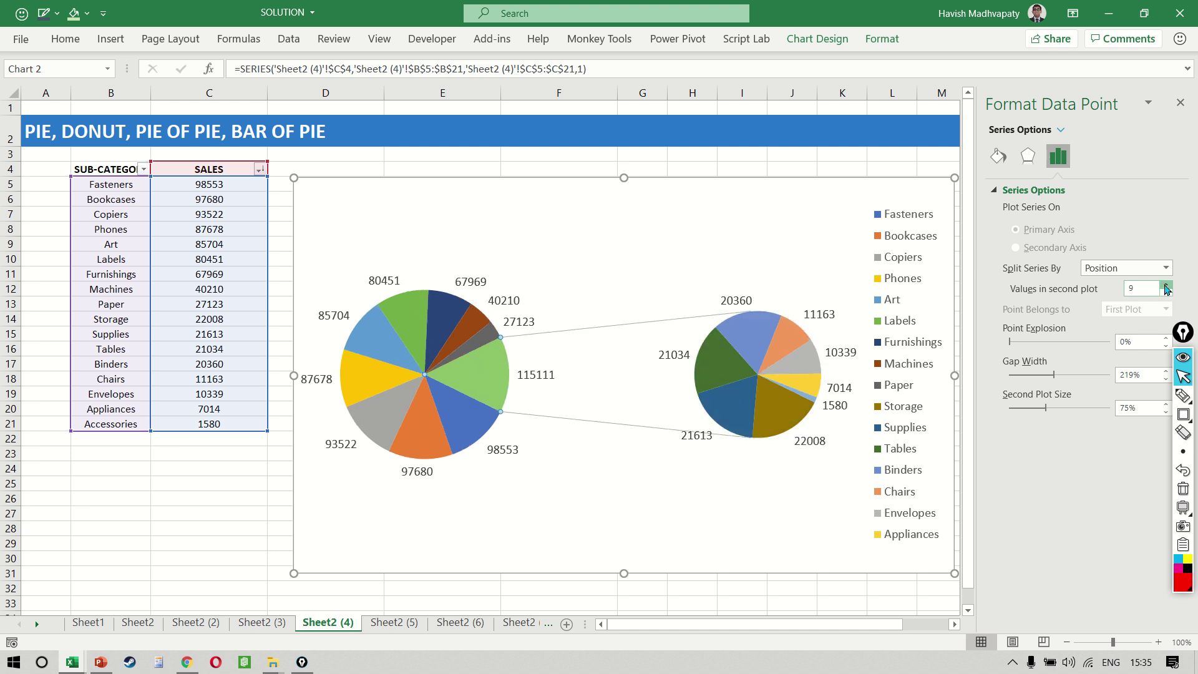
left_click(1166, 285)
left_click(1167, 285)
left_click(1167, 285)
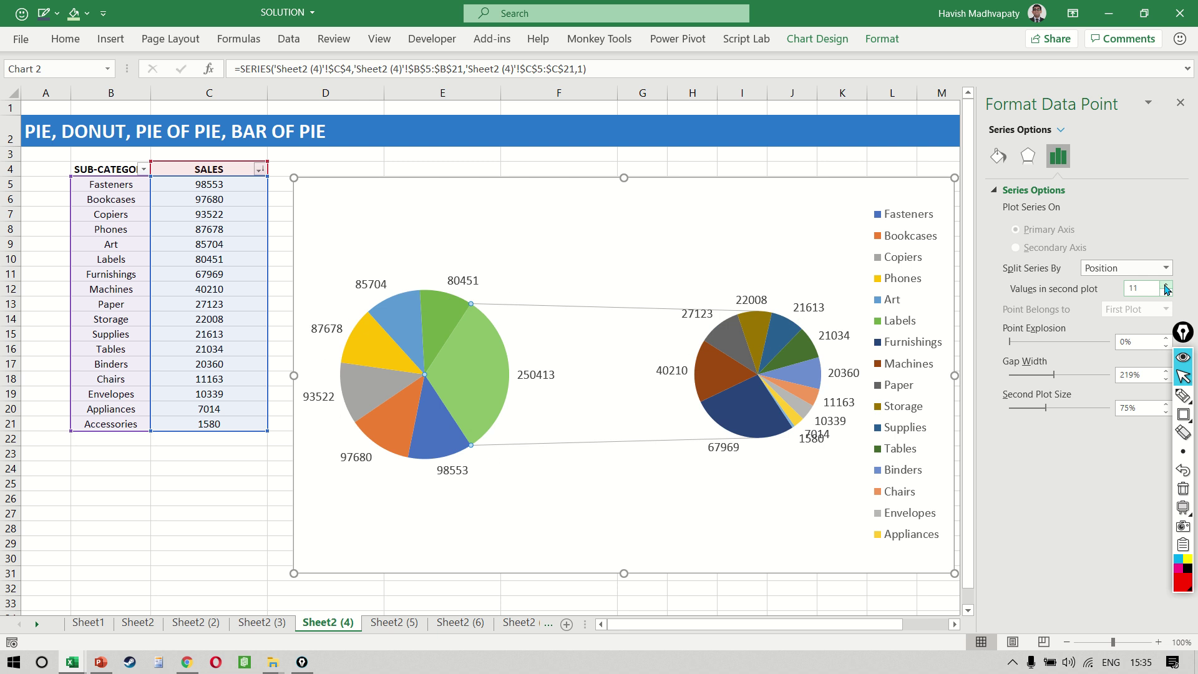
left_click(1167, 285)
left_click(1167, 285)
left_click(1166, 285)
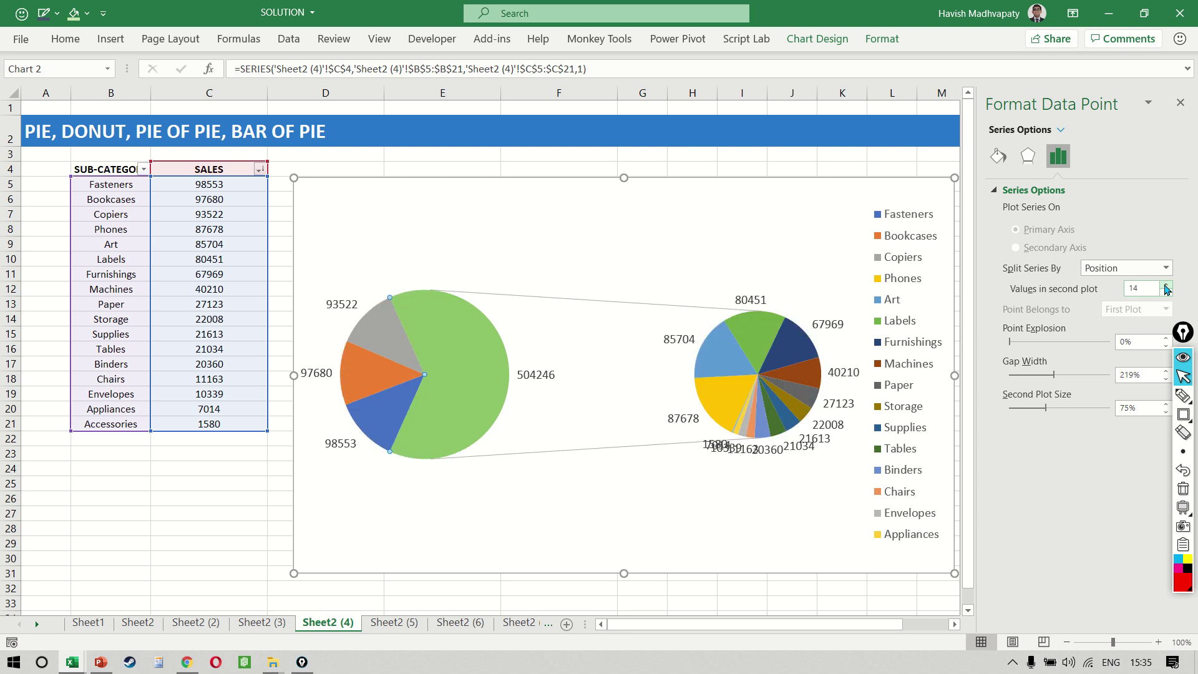
left_click(1166, 285)
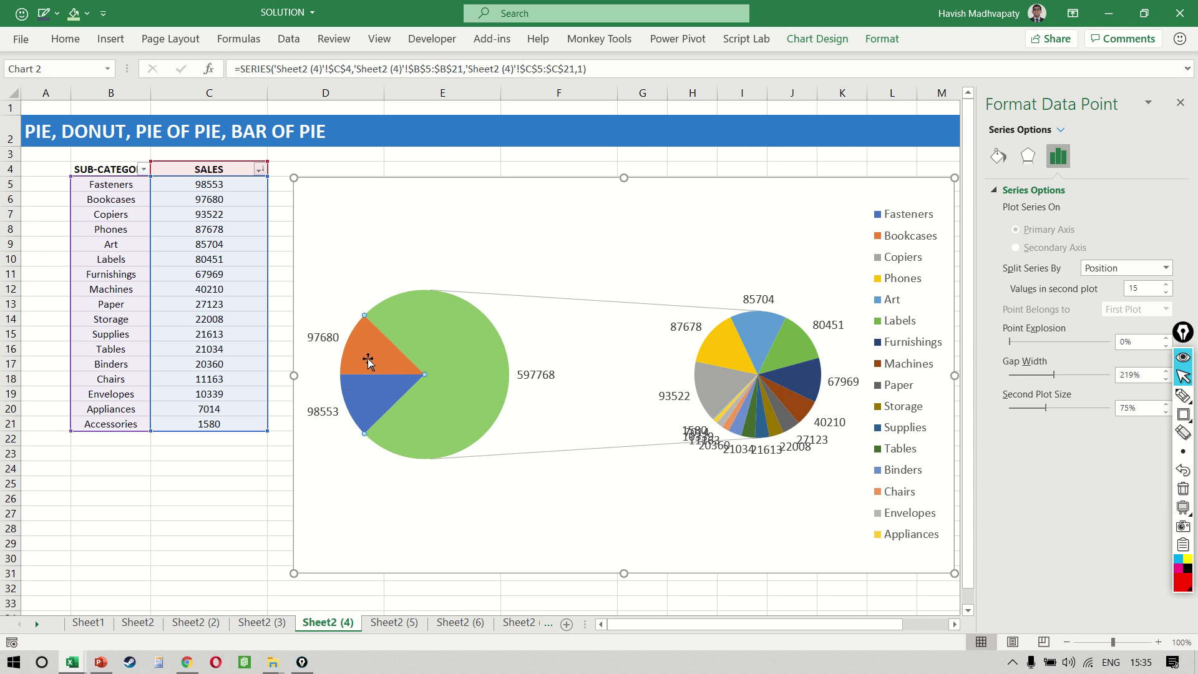
mouse_move(454, 409)
Set the Pie of Pie's gap width to 132% and its second plot size to 200%.
left_click_drag(1054, 375, 1009, 377)
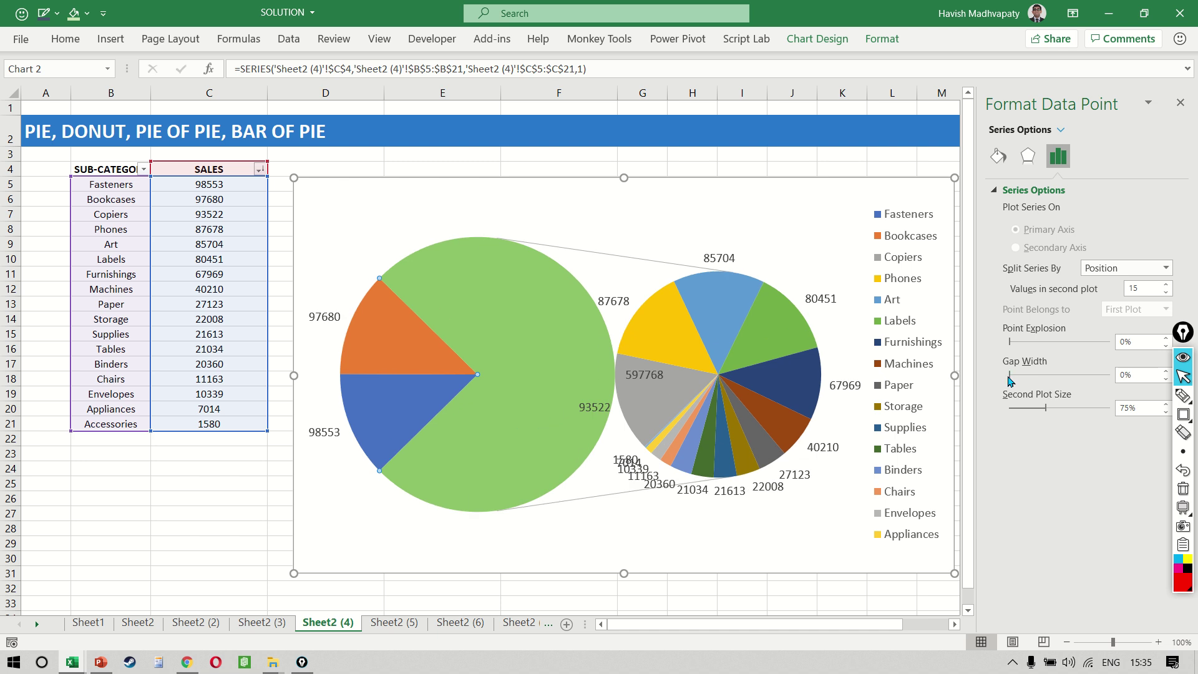
left_click_drag(1009, 376, 1036, 377)
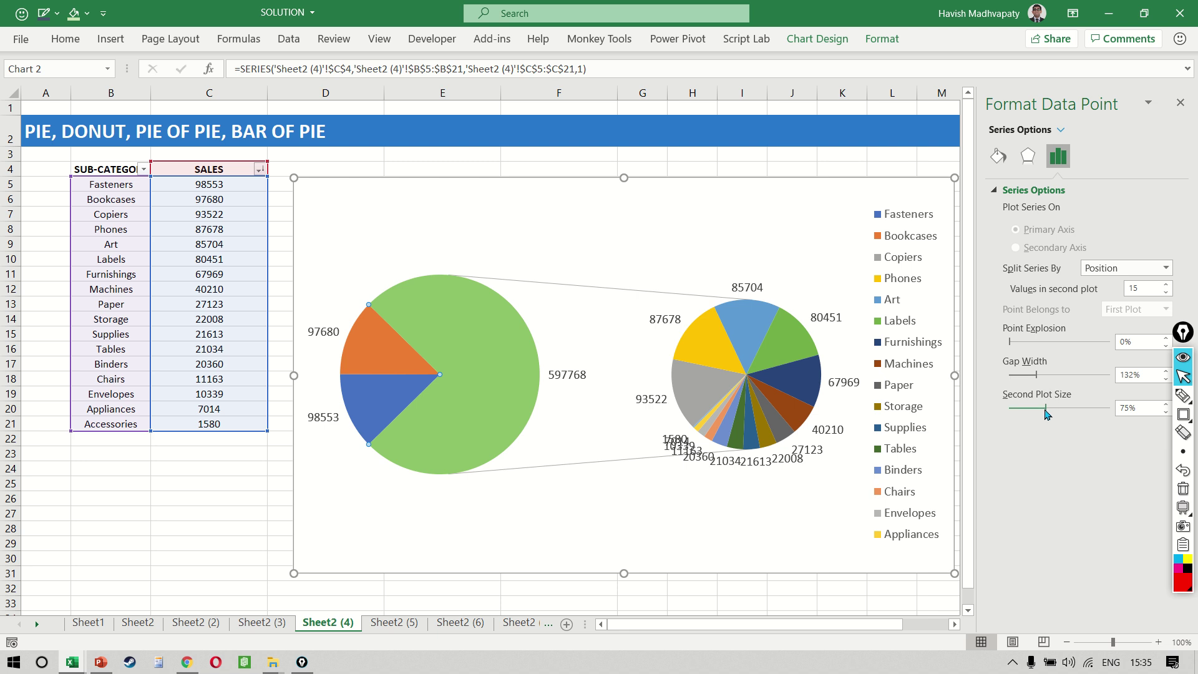
left_click_drag(1046, 414, 1116, 414)
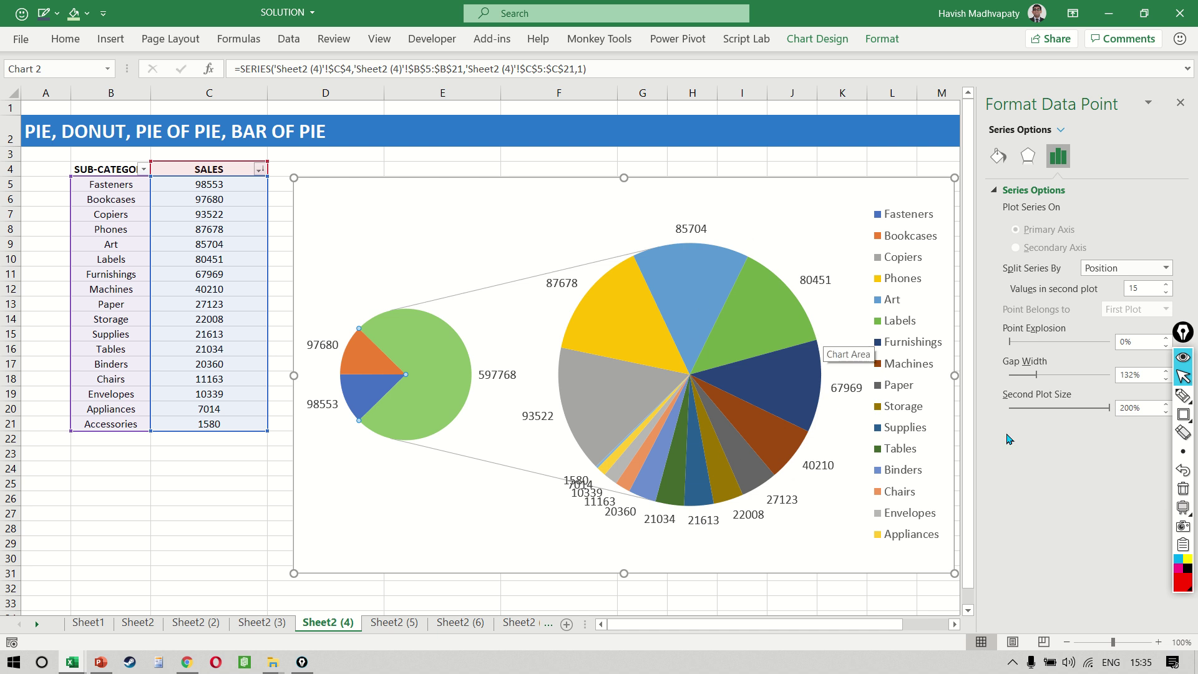
Set the Pie of Pie chart's second plot size to 100%.
left_click_drag(1108, 410, 1063, 412)
double_click(1125, 409)
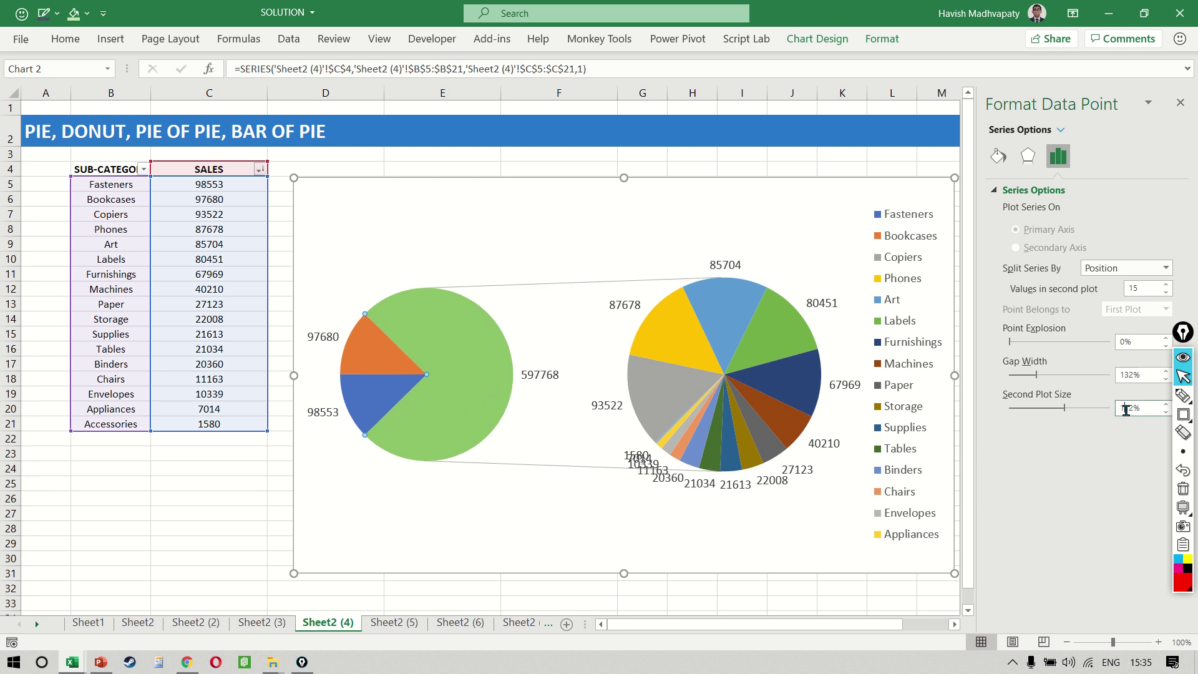
type("100")
key("Return")
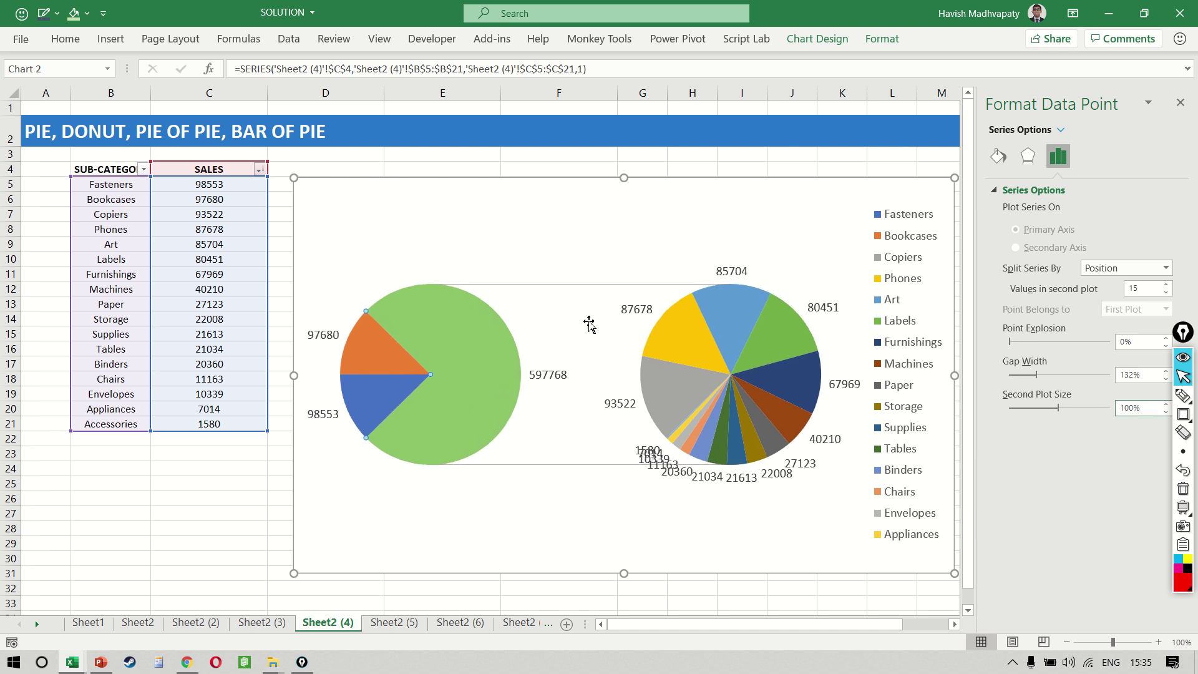
Set the number of values in the second plot to 5.
mouse_move(805, 367)
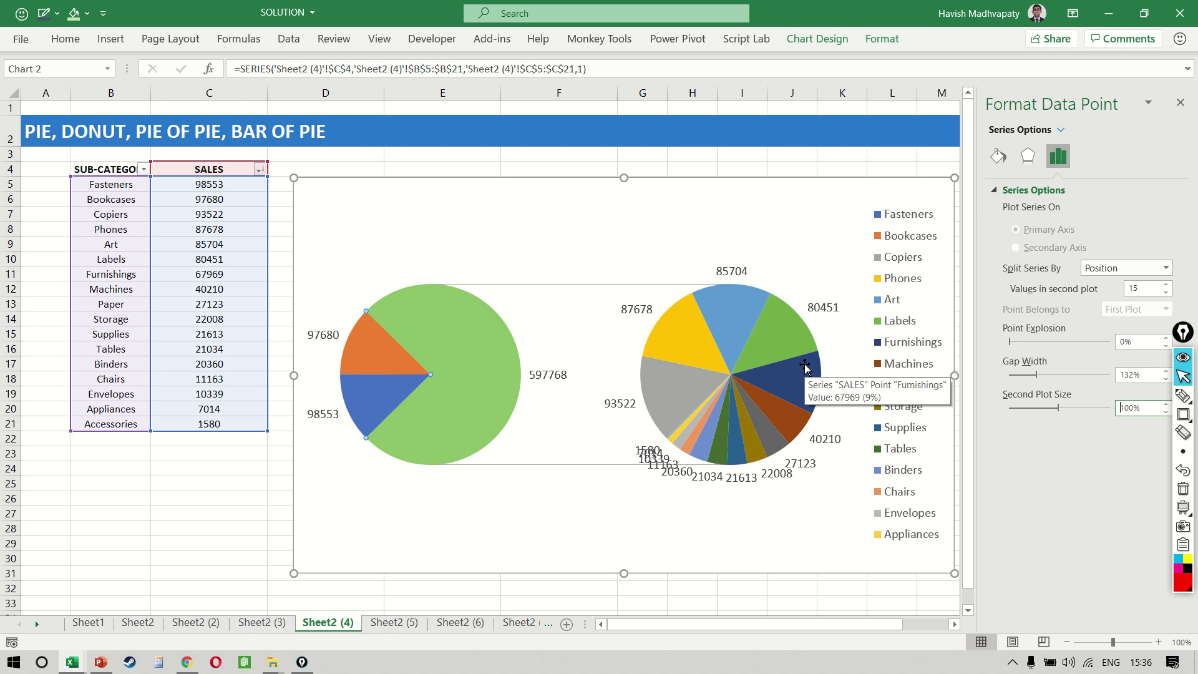
left_click(1143, 285)
key("BackSpace")
key("BackSpace")
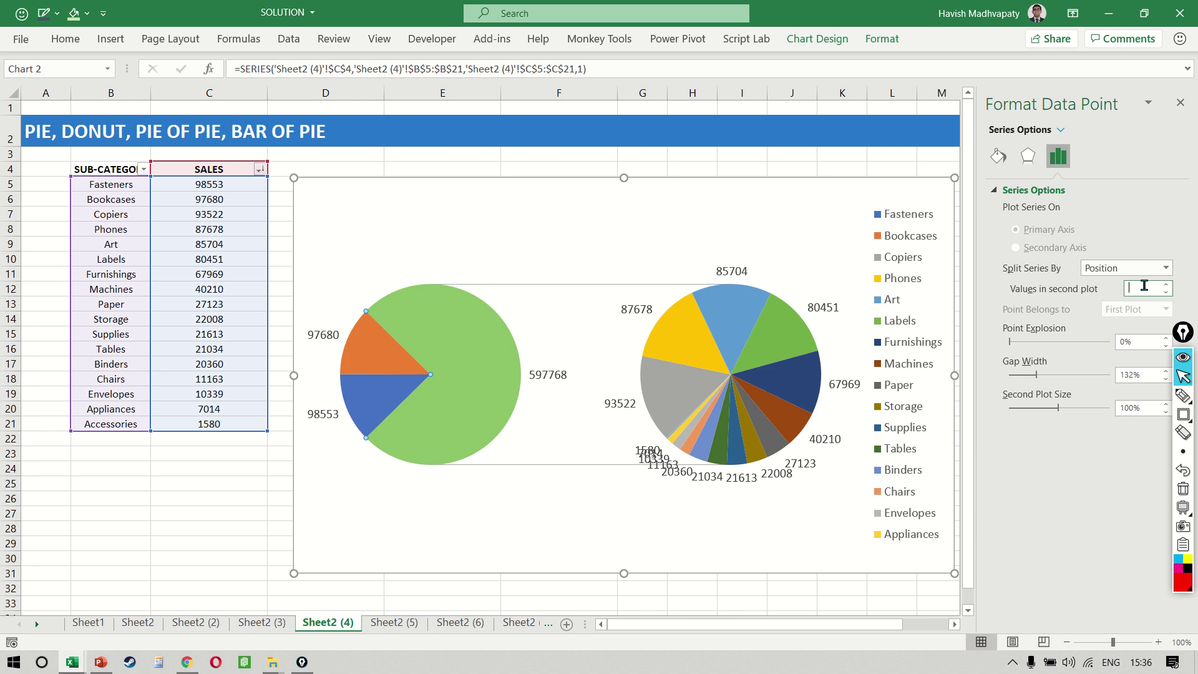
type("5")
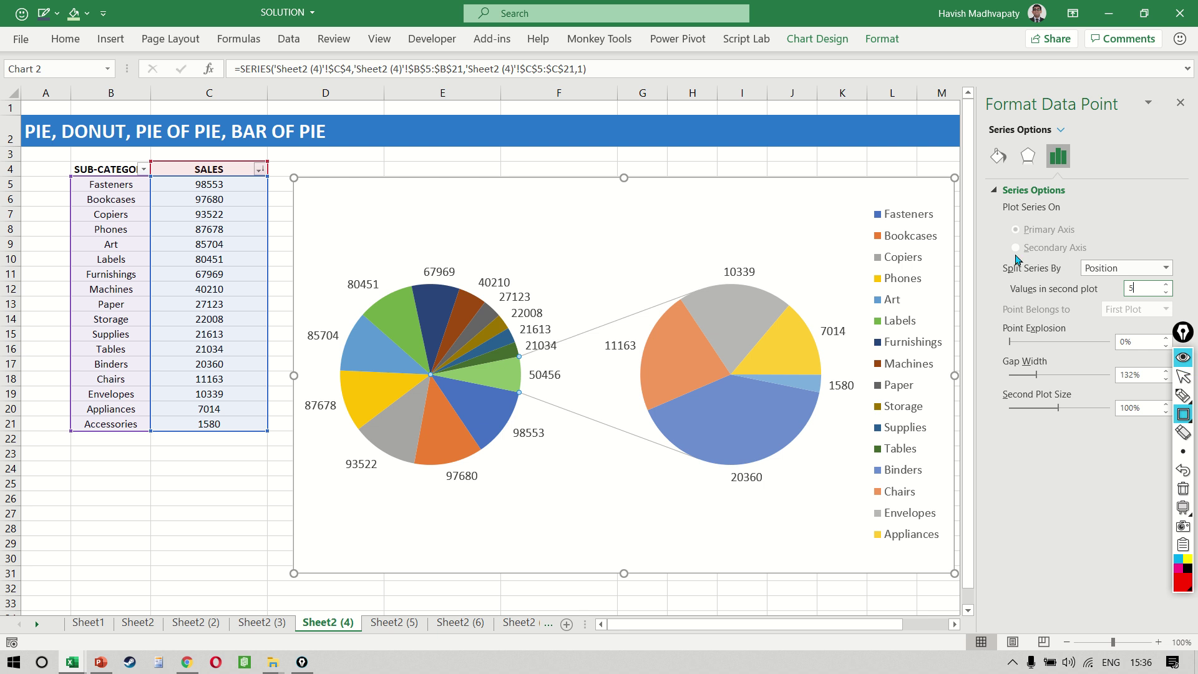
Mark the Split Series By setting, the second pie and the sales from Binders to Accessories with red rectangles, and clear the markings.
left_click_drag(994, 253, 1179, 284)
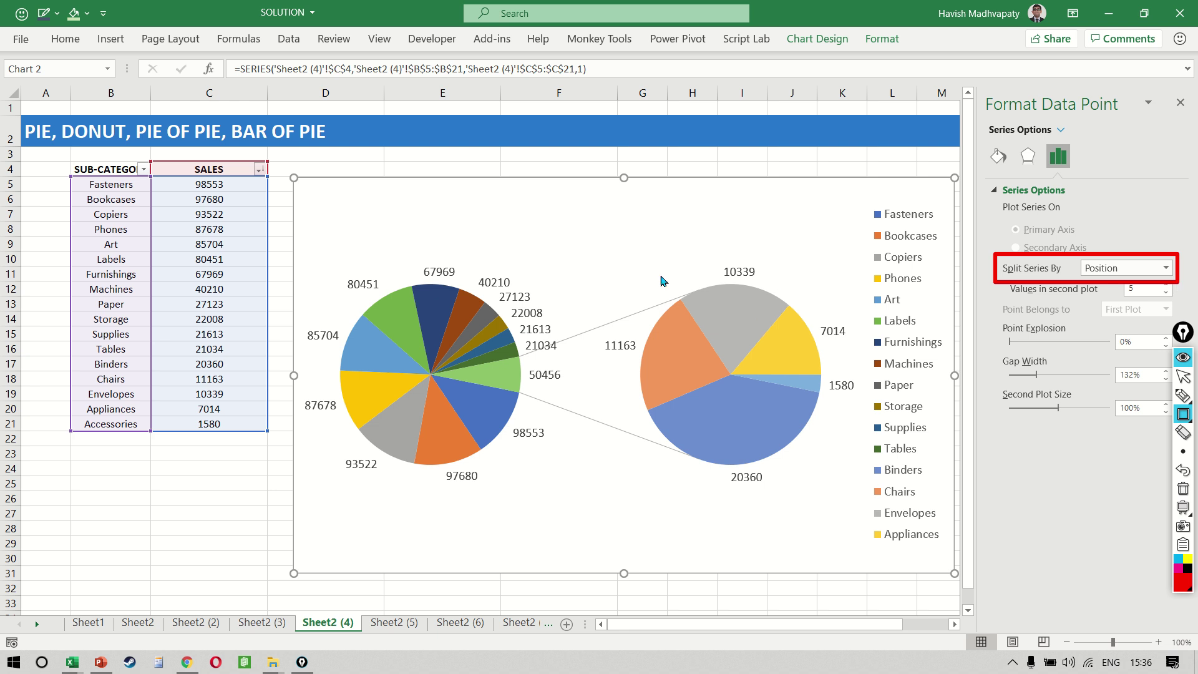
mouse_move(583, 240)
left_mouse_down()
mouse_move(792, 468)
mouse_move(867, 519)
left_mouse_up()
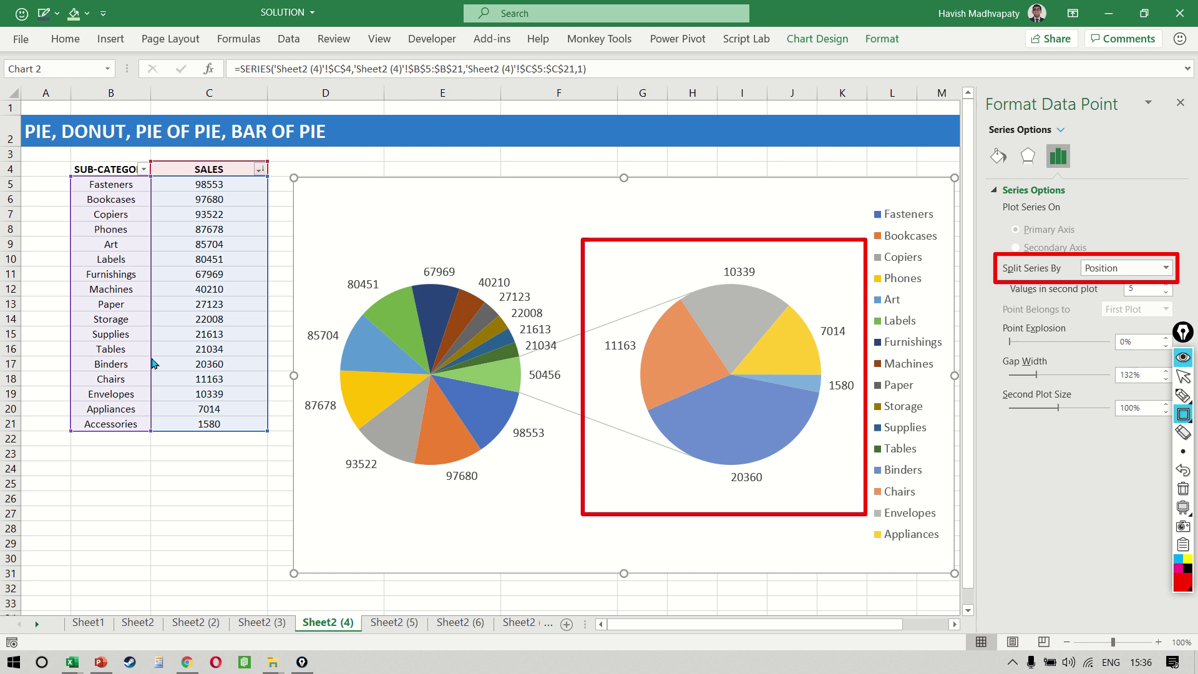
left_click_drag(151, 358, 269, 449)
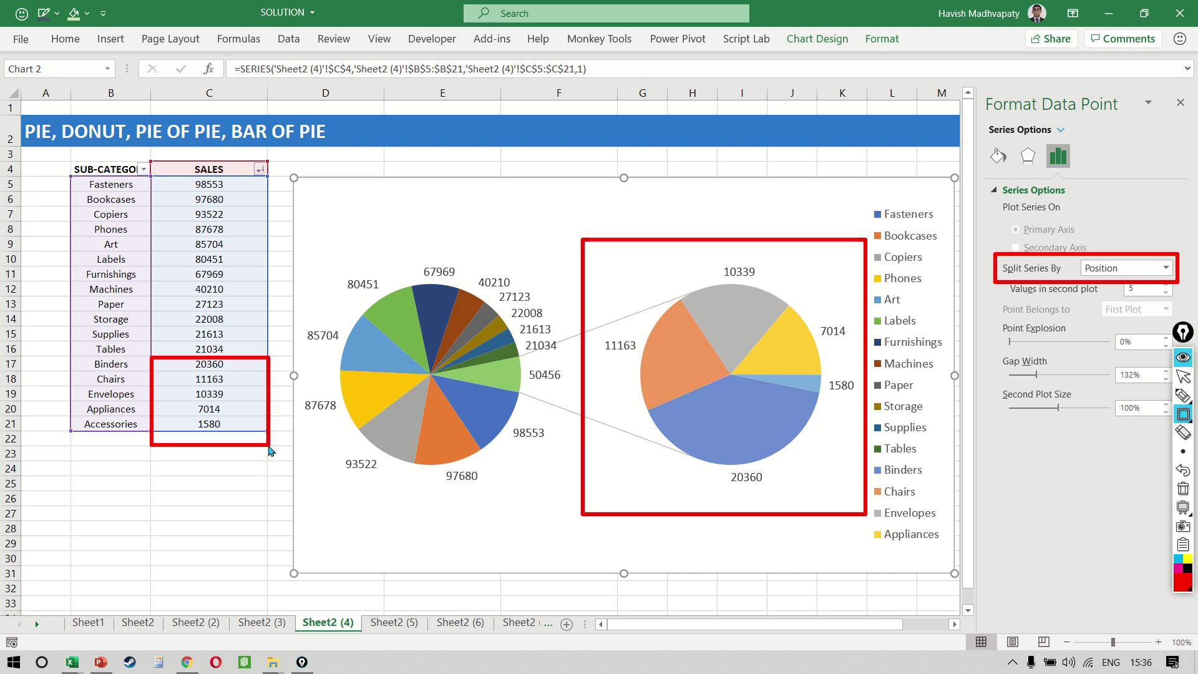
key("ctrl+shift+2")
key("ctrl+shift+delete")
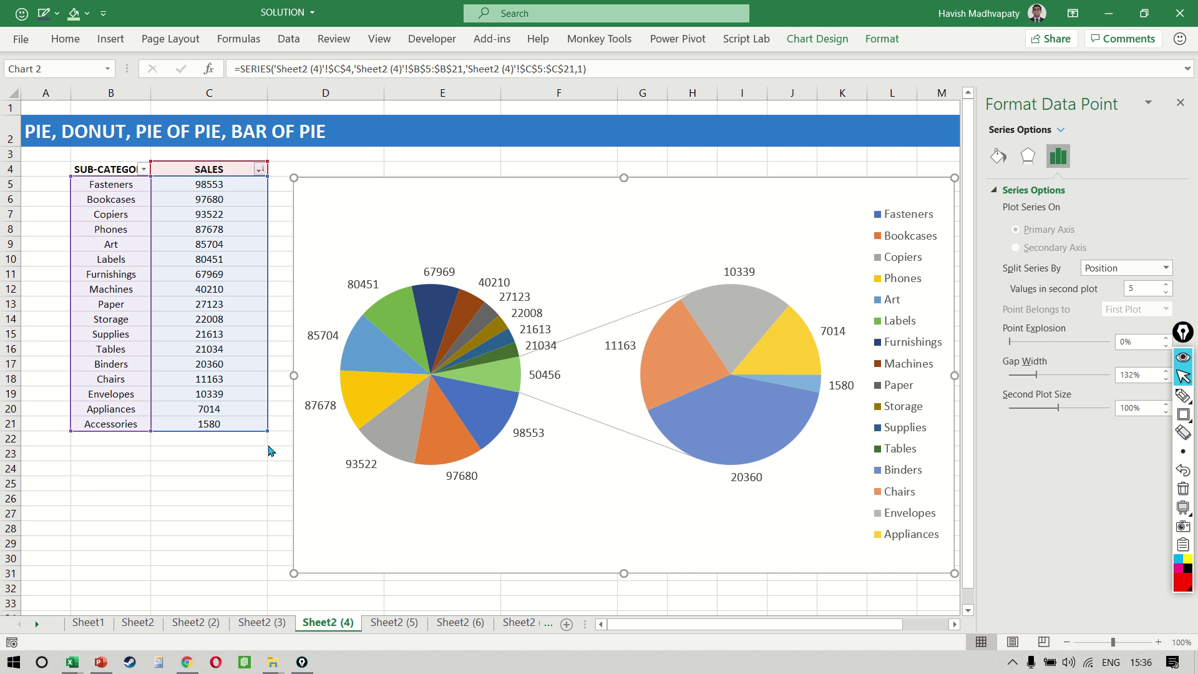
Change the Pie of Pie's series split from Position to Value.
left_click(1167, 268)
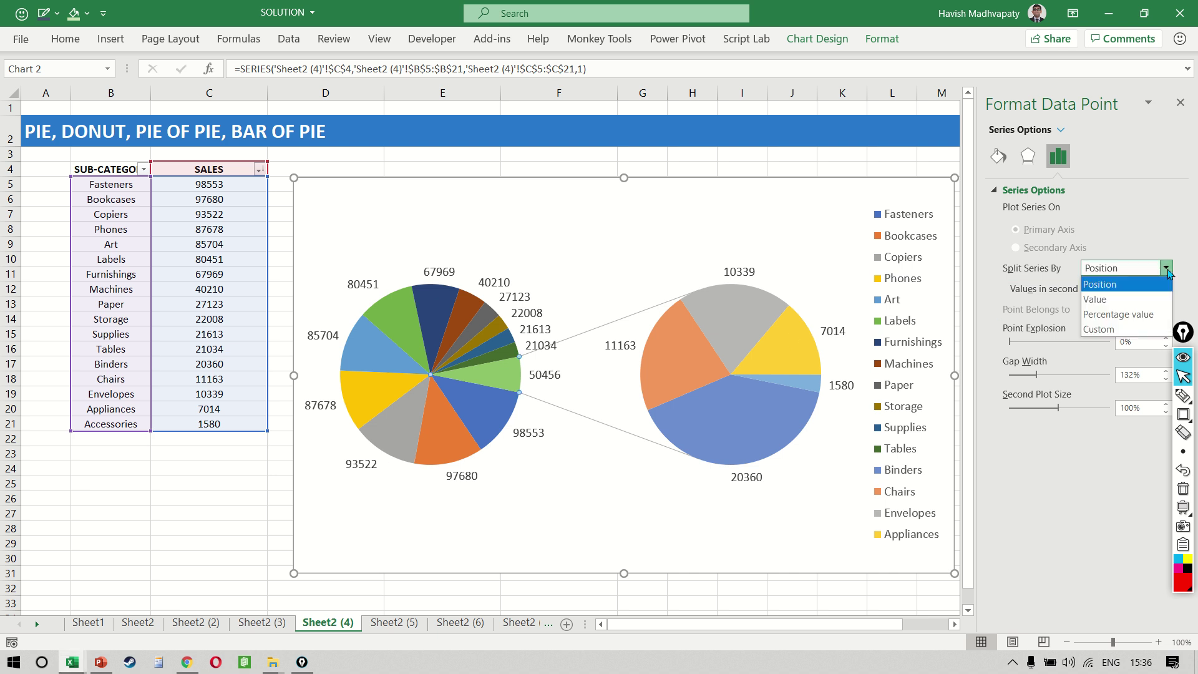
left_click(1133, 300)
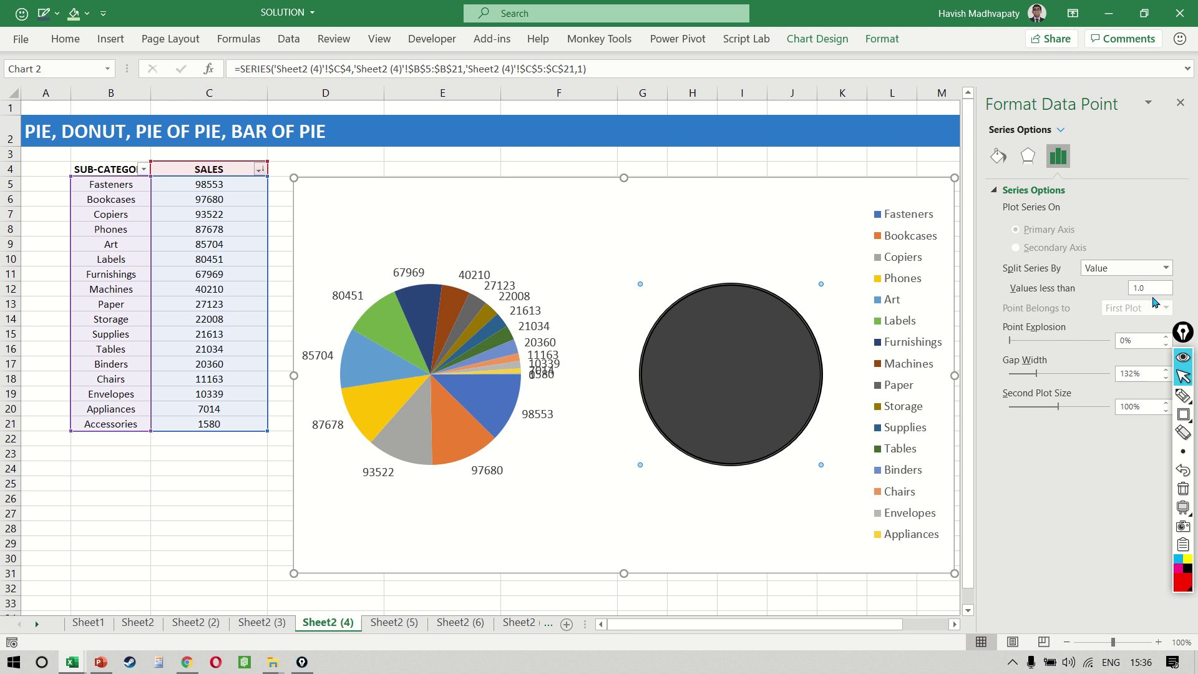
left_click(1152, 289)
double_click(1152, 291)
Deselect the chart and mark the sales values from Paper to Accessories with a red rectangle.
left_click(254, 481)
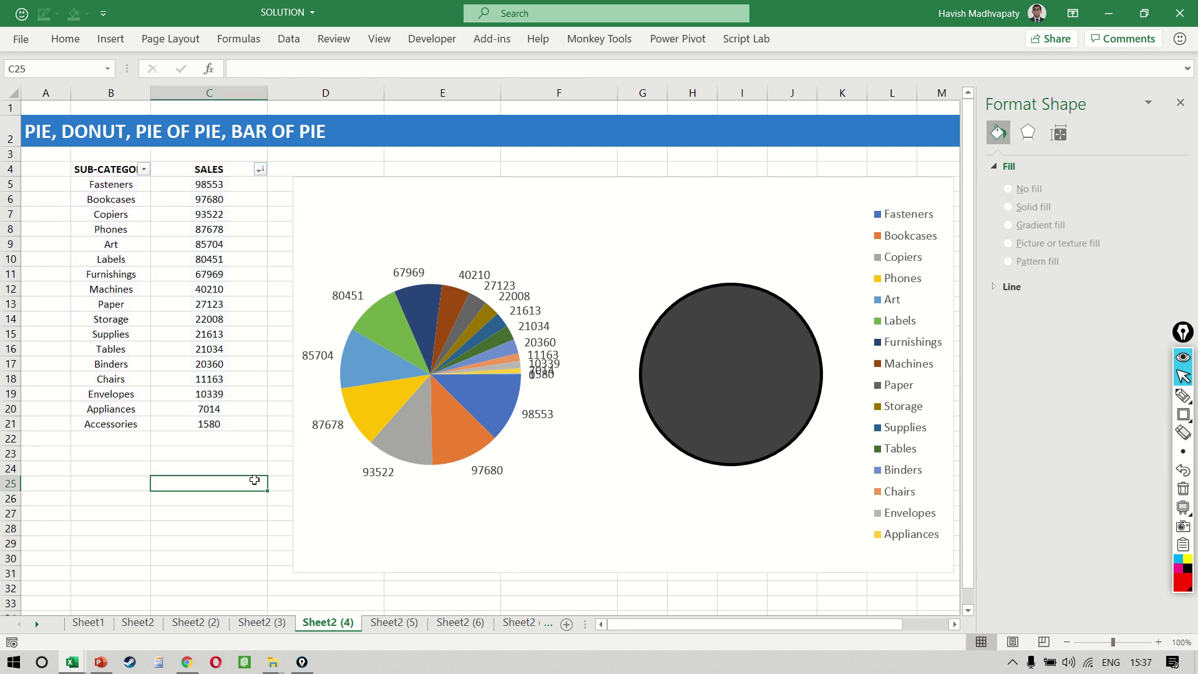
key("ctrl+shift+r")
left_click_drag(155, 294, 187, 308)
mouse_move(240, 360)
left_mouse_down()
mouse_move(252, 441)
mouse_move(270, 434)
left_mouse_up()
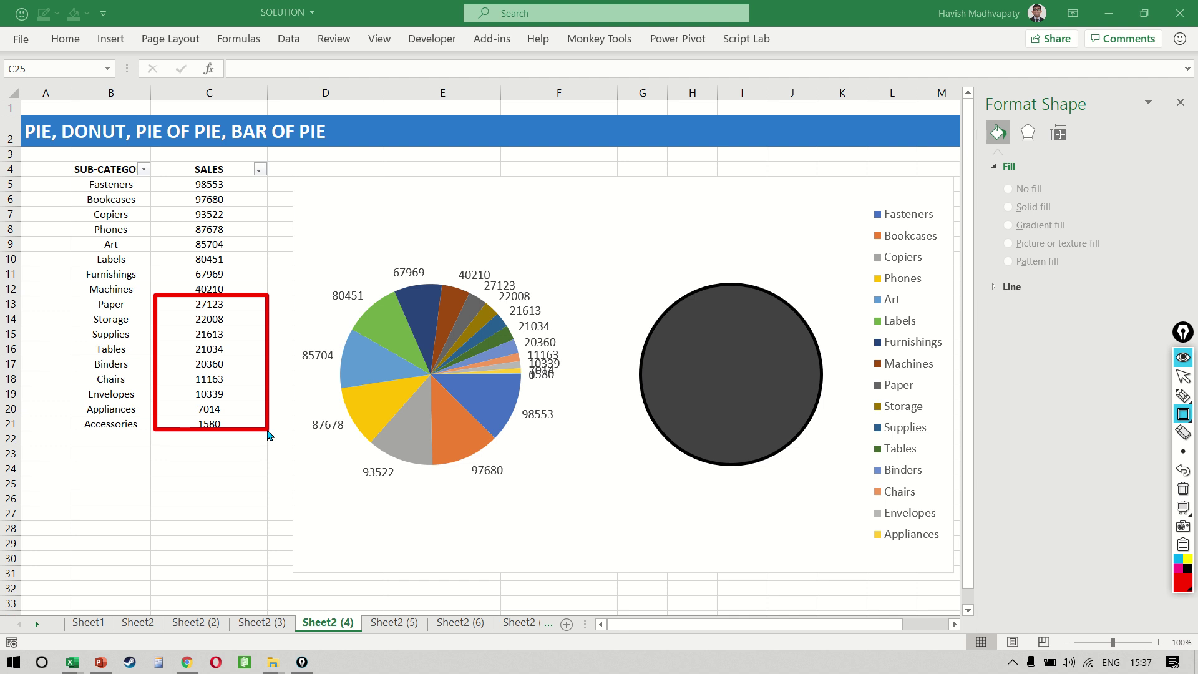
key("ctrl+shift+2")
Reopen the data point options for the first pie and split the series by Value, with values less than 30000 in the second plot.
left_click(699, 391)
left_click(699, 391)
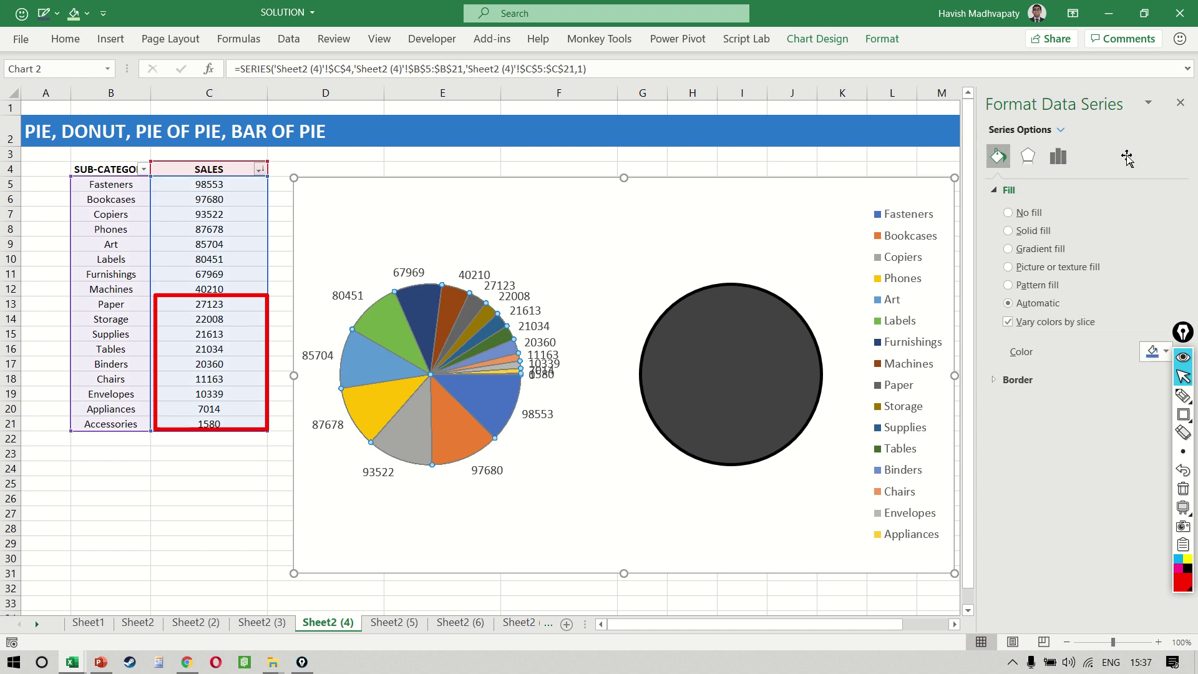
left_click(1180, 102)
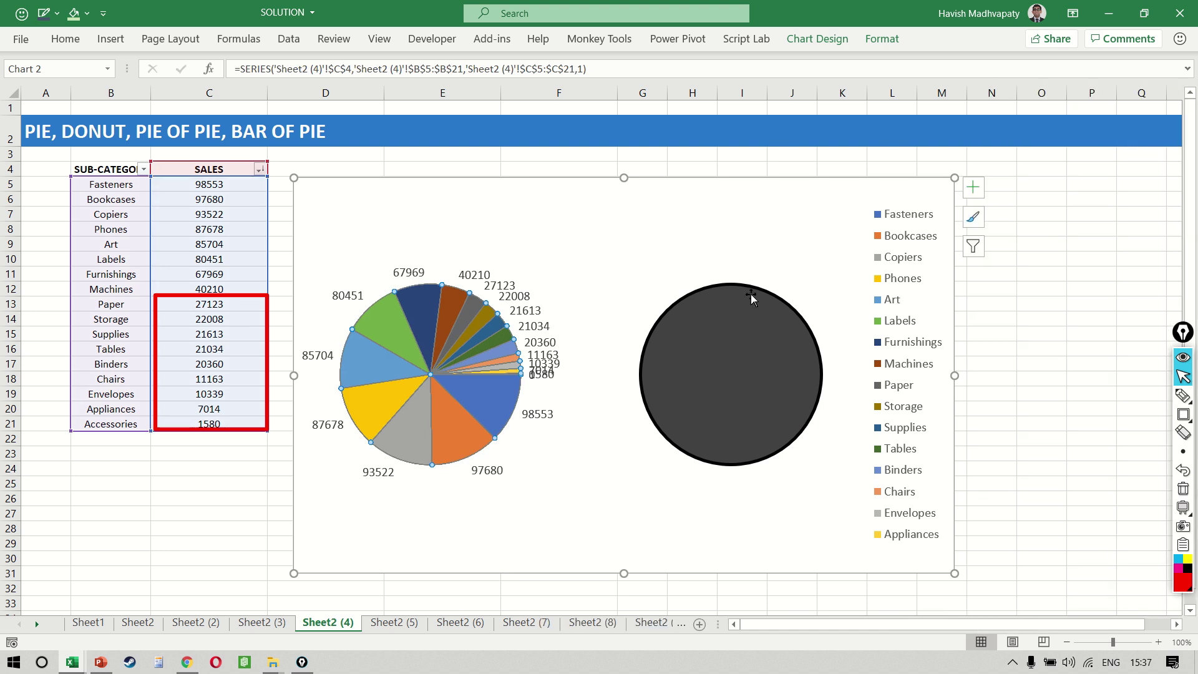
double_click(504, 381)
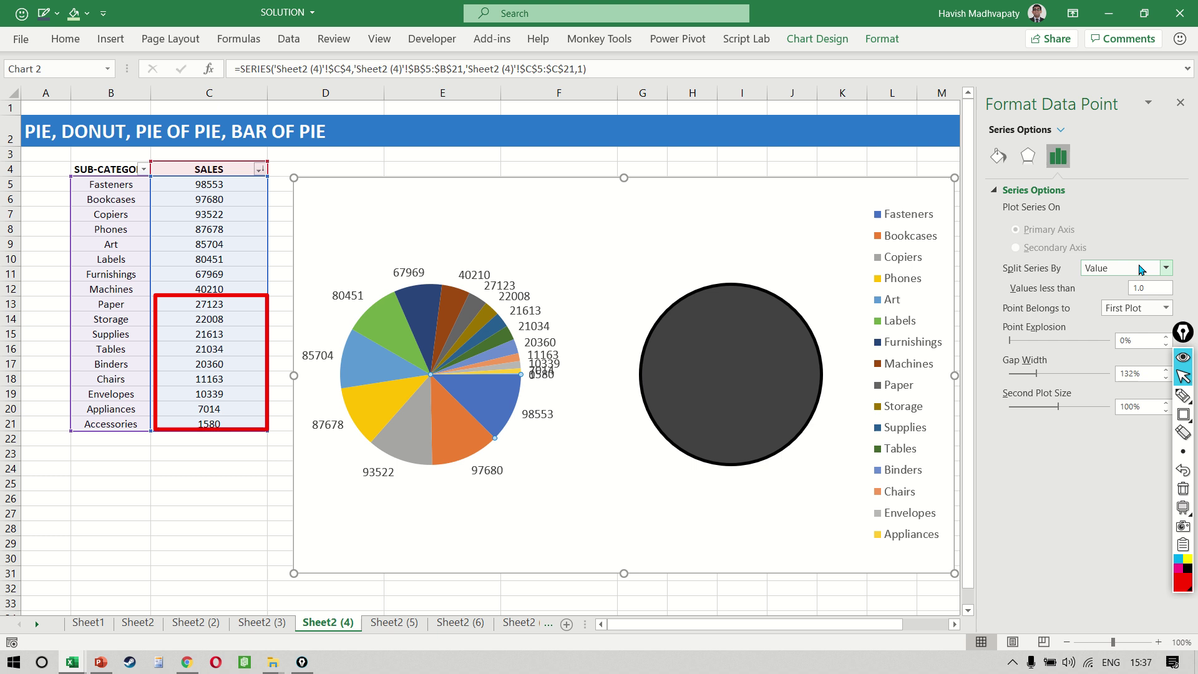
left_click(1164, 268)
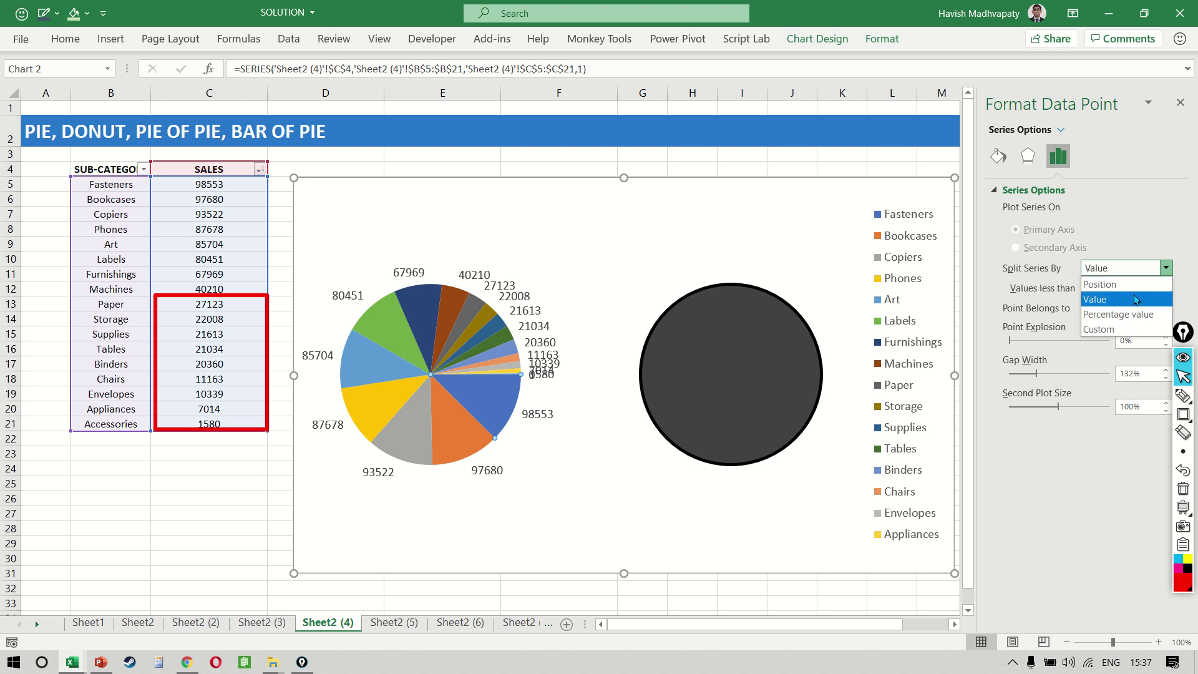
left_click(1134, 294)
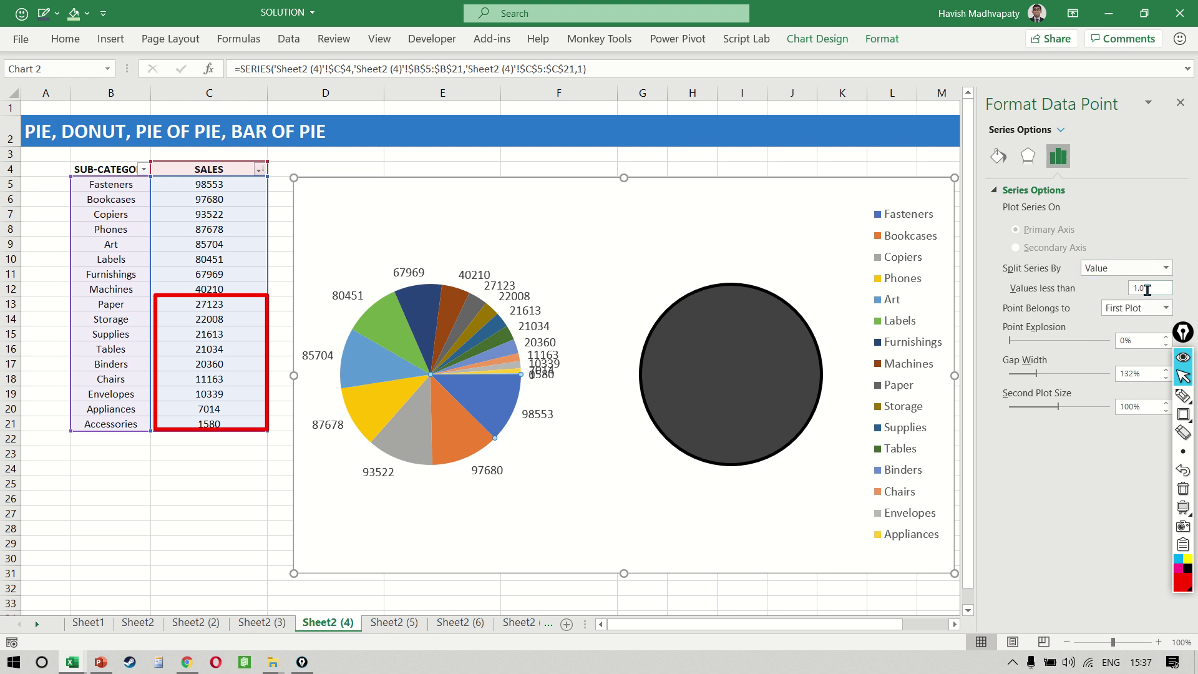
double_click(1147, 289)
type("30000")
key("Return")
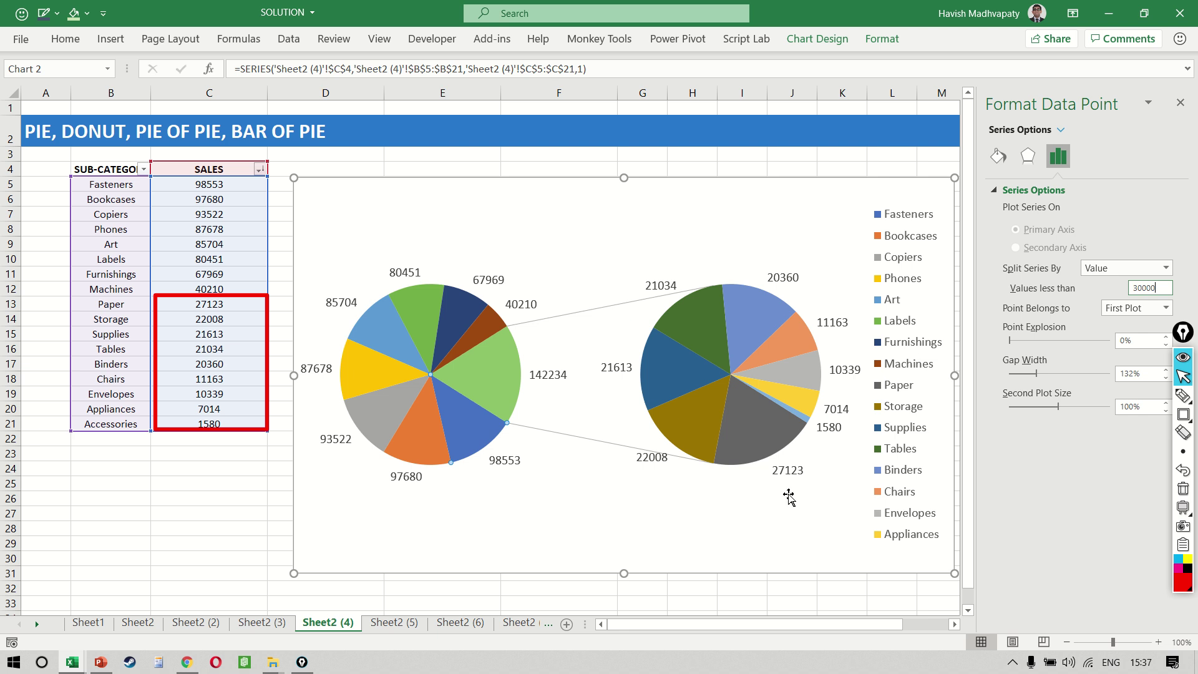
Mark the second pie and the combined light green slice's data label with red rectangles.
key("ctrl+shift+r")
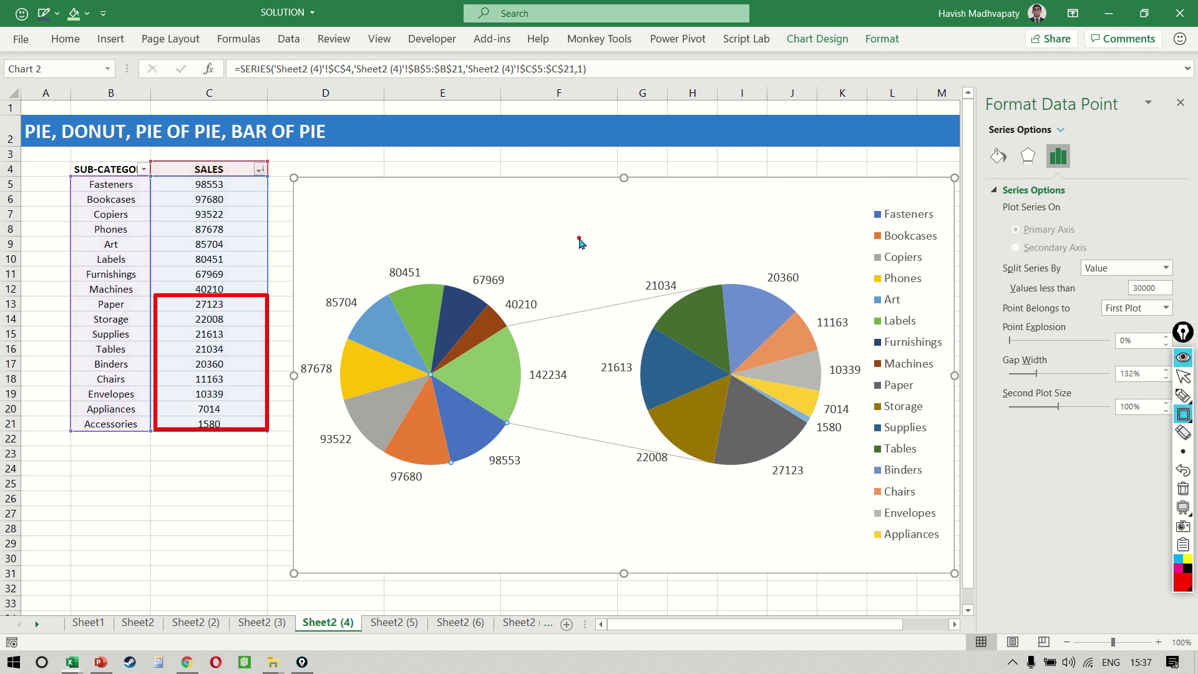
mouse_move(578, 238)
left_mouse_down()
mouse_move(837, 535)
mouse_move(878, 519)
left_mouse_up()
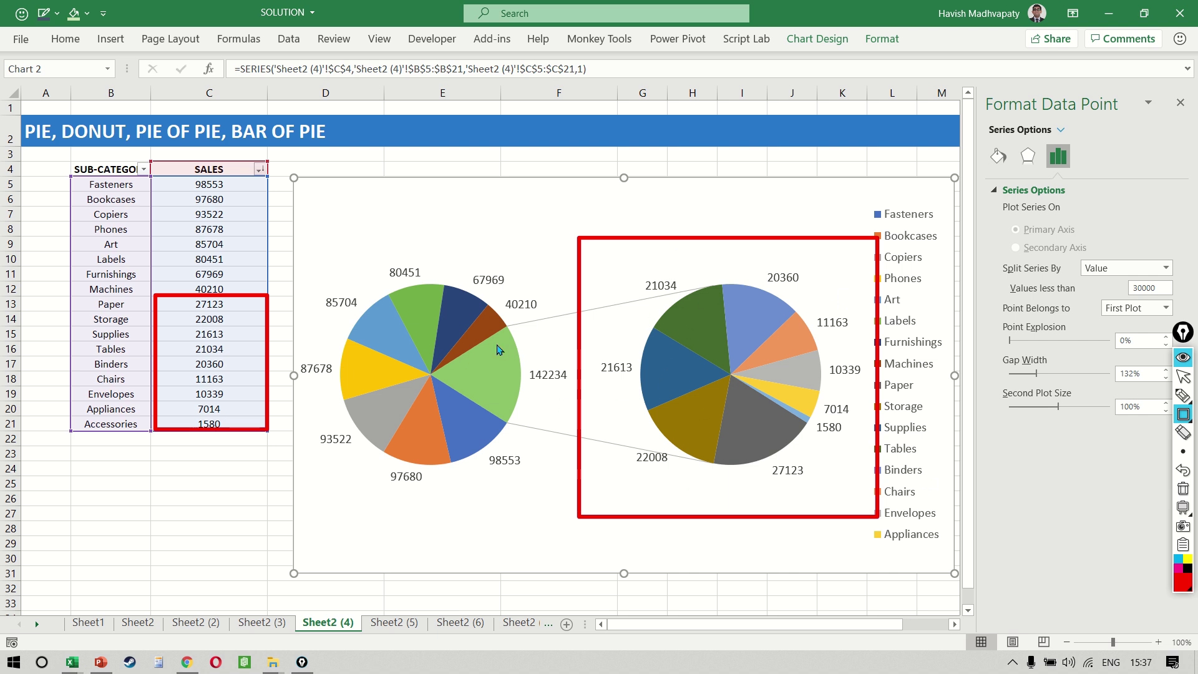
mouse_move(514, 355)
left_mouse_down()
mouse_move(578, 388)
mouse_move(572, 397)
left_mouse_up()
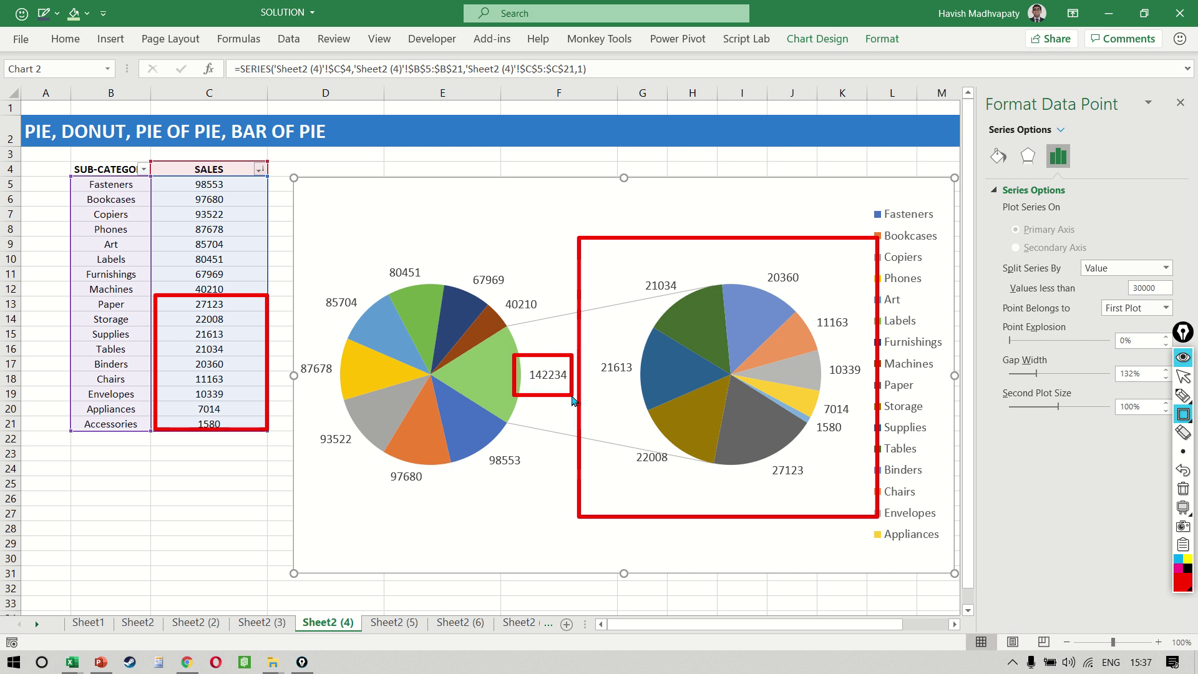
Enter a SUMIF formula in cell C25 that sums C5:C21 with the criterion ">=30000".
left_click(185, 483)
type("=SUM")
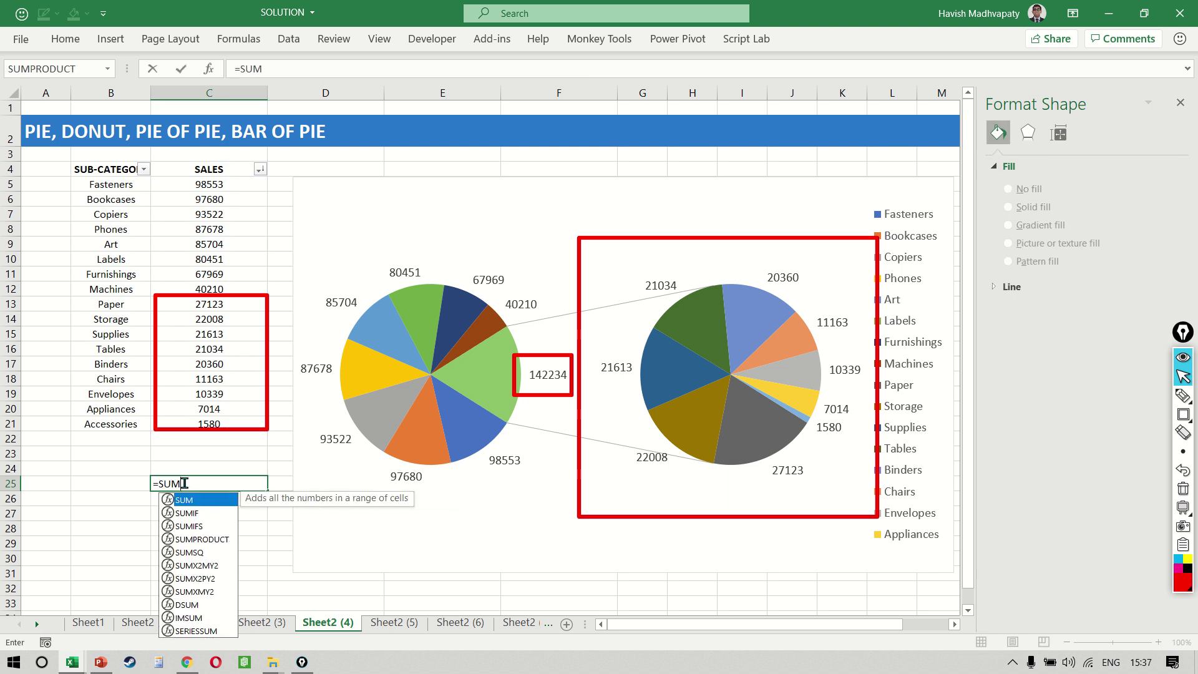
type("IF(")
key("Up")
key("Up")
key("Up")
key("Up")
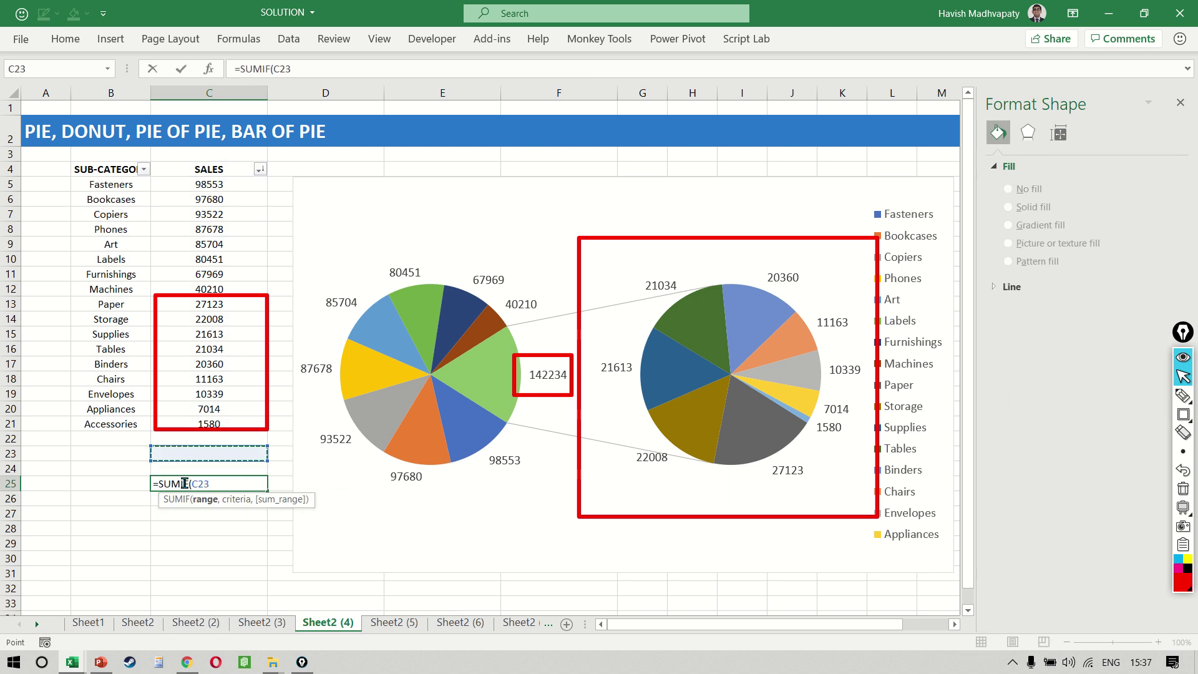
key("ctrl+shift+Up")
type(",")
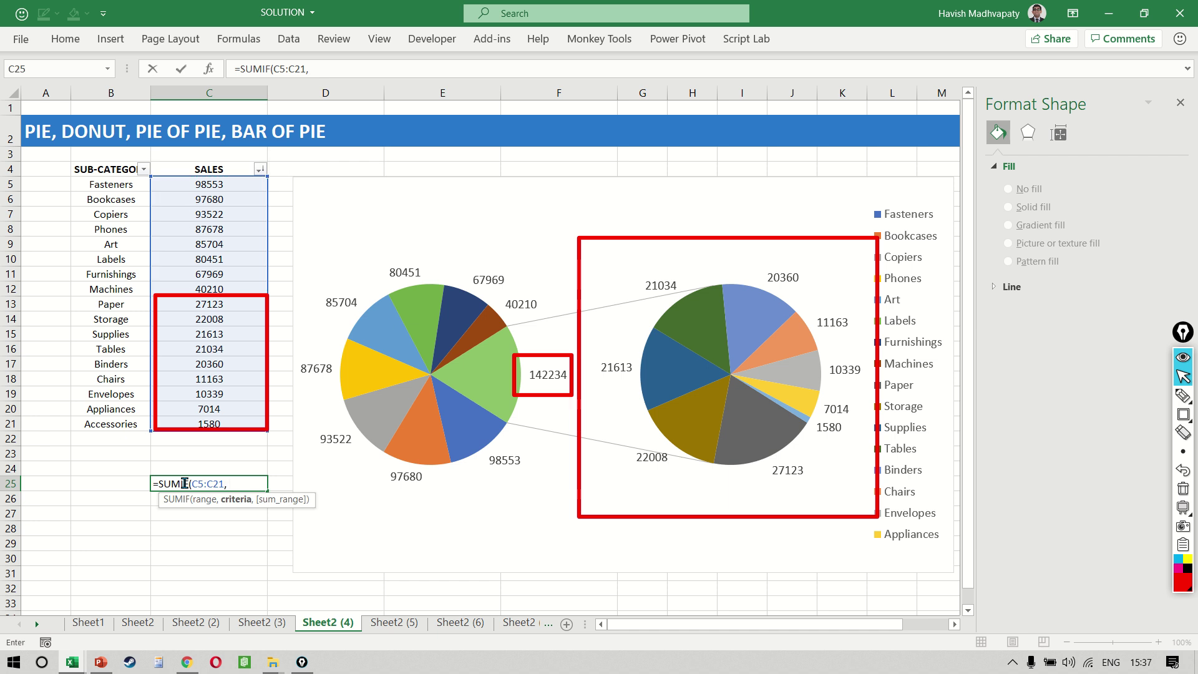
type(" \">=\"")
type("0000")
type(")")
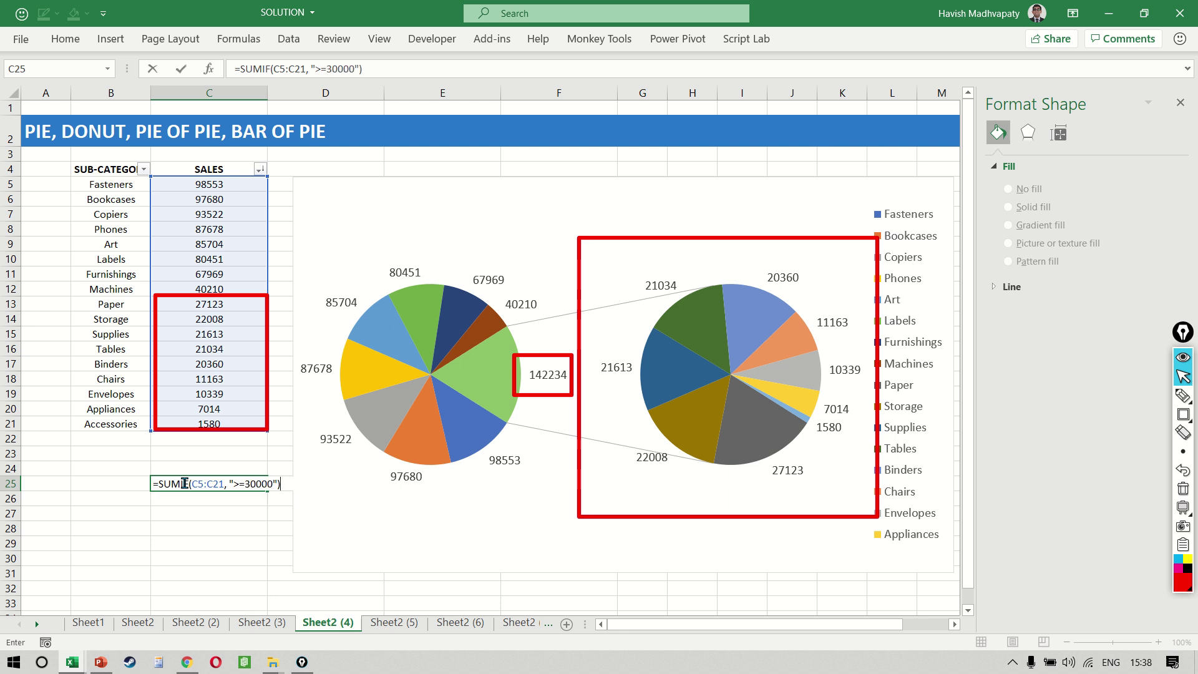
key("Return")
Change the SUMIF criterion in cell C25 to "<=30000", check the result against the combined slice's label, and delete the formula.
left_click(180, 483)
double_click(181, 483)
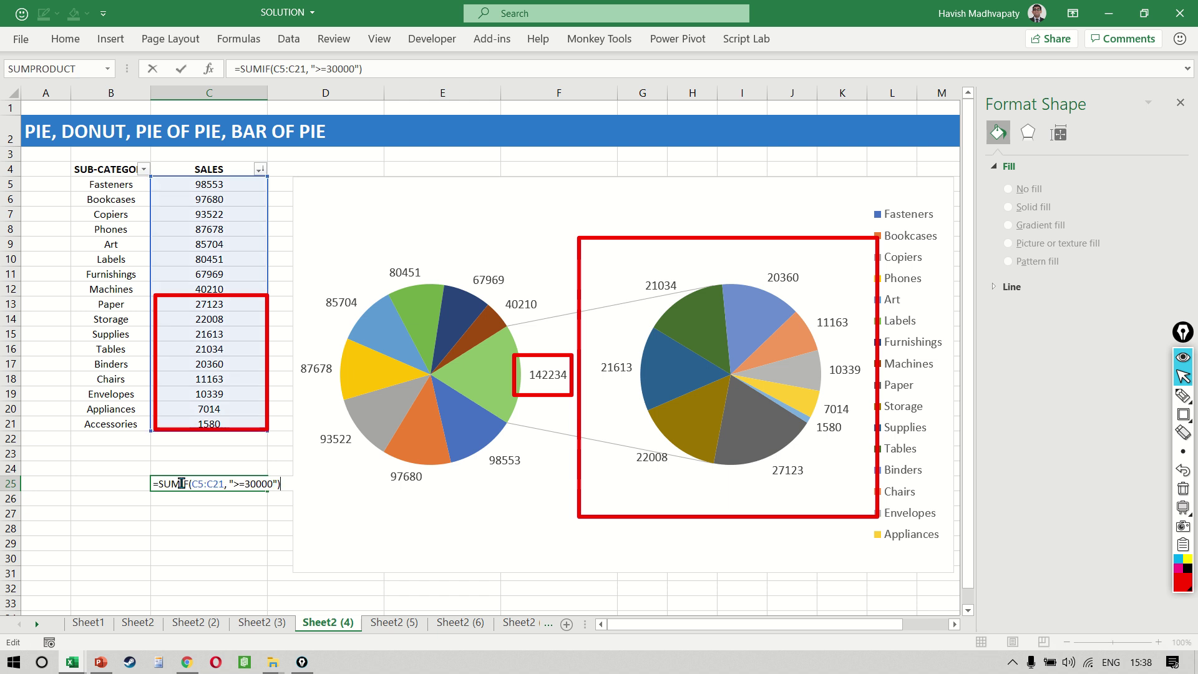
key("Left")
key("Left")
key("Left")
key("Left")
key("Left")
key("Left")
key("Left")
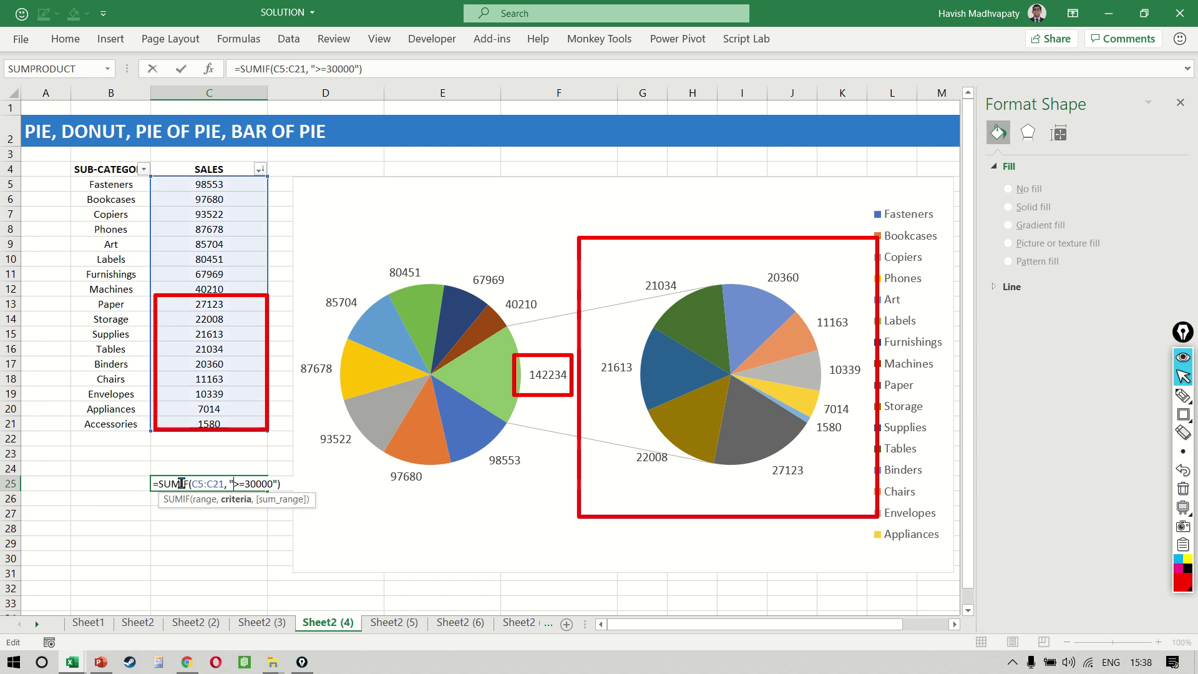
key("Delete")
type("<")
key("Return")
left_click(181, 484)
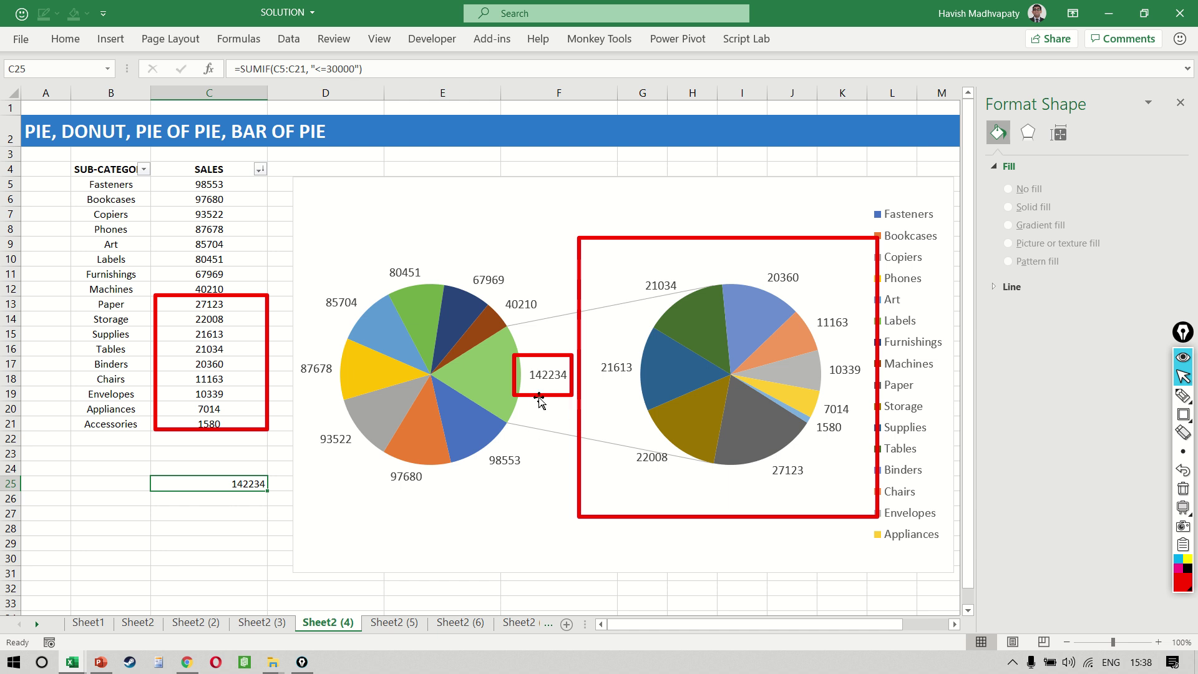
key("Delete")
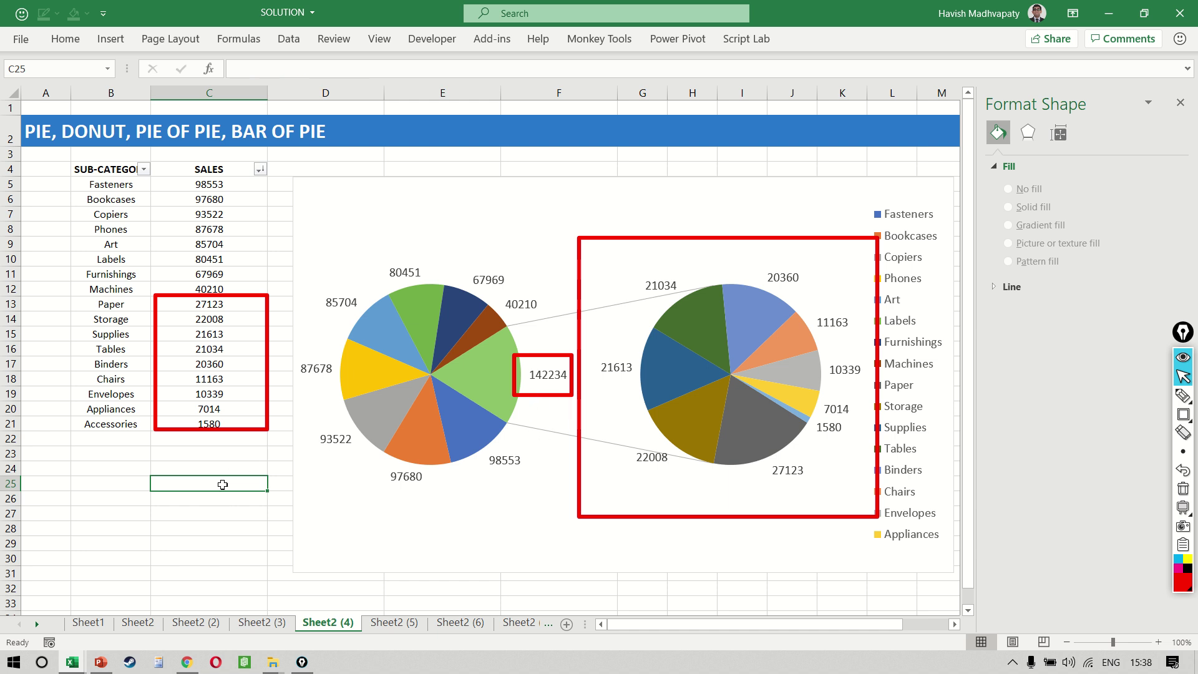
Clear the red markings and split the Pie of Pie series by Percentage value in the reopened series options.
left_click(1180, 102)
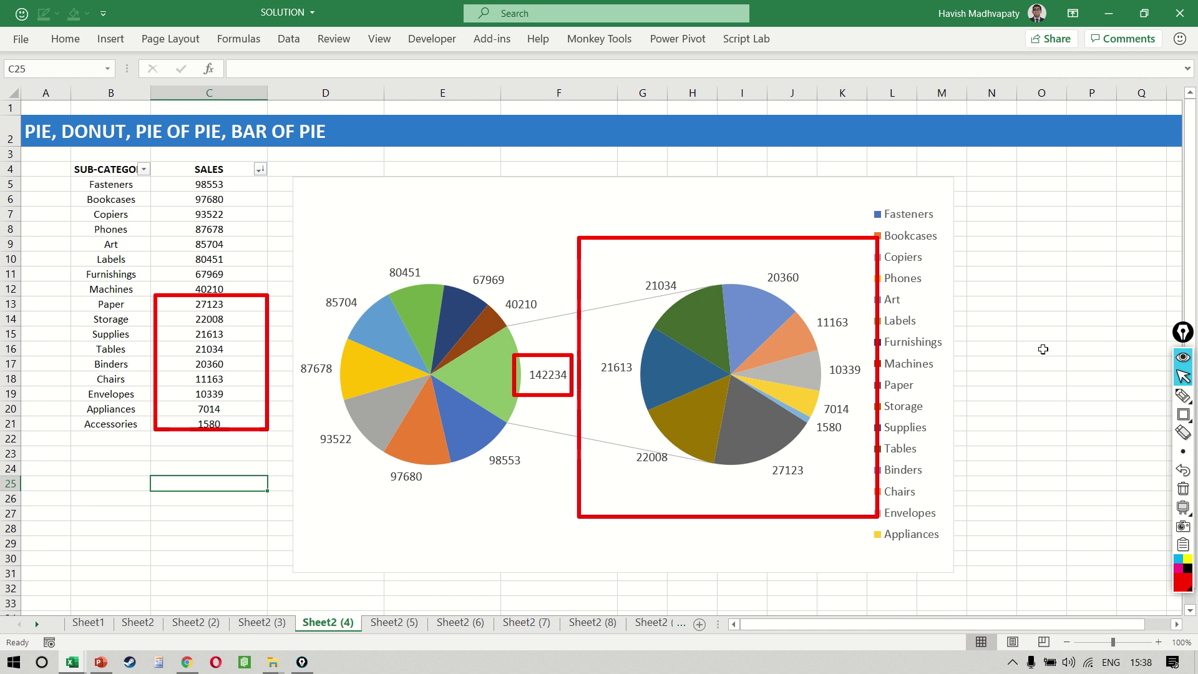
left_click(1037, 362)
double_click(487, 377)
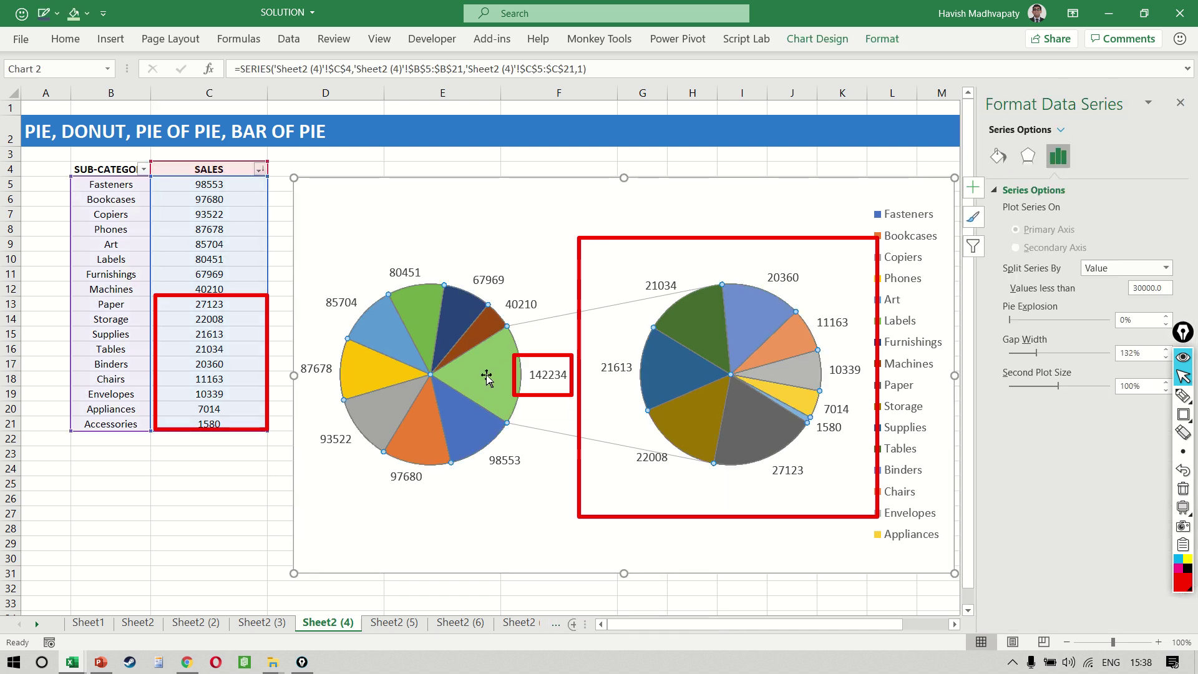
key("ctrl+shift+7")
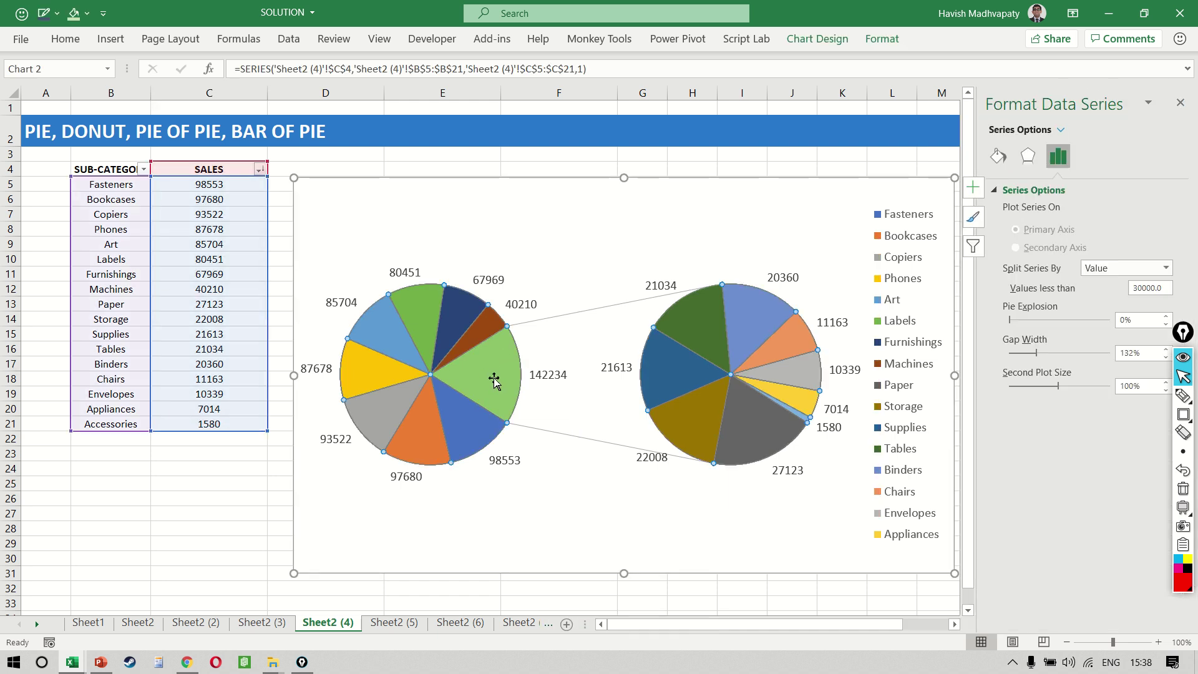
left_click(1165, 268)
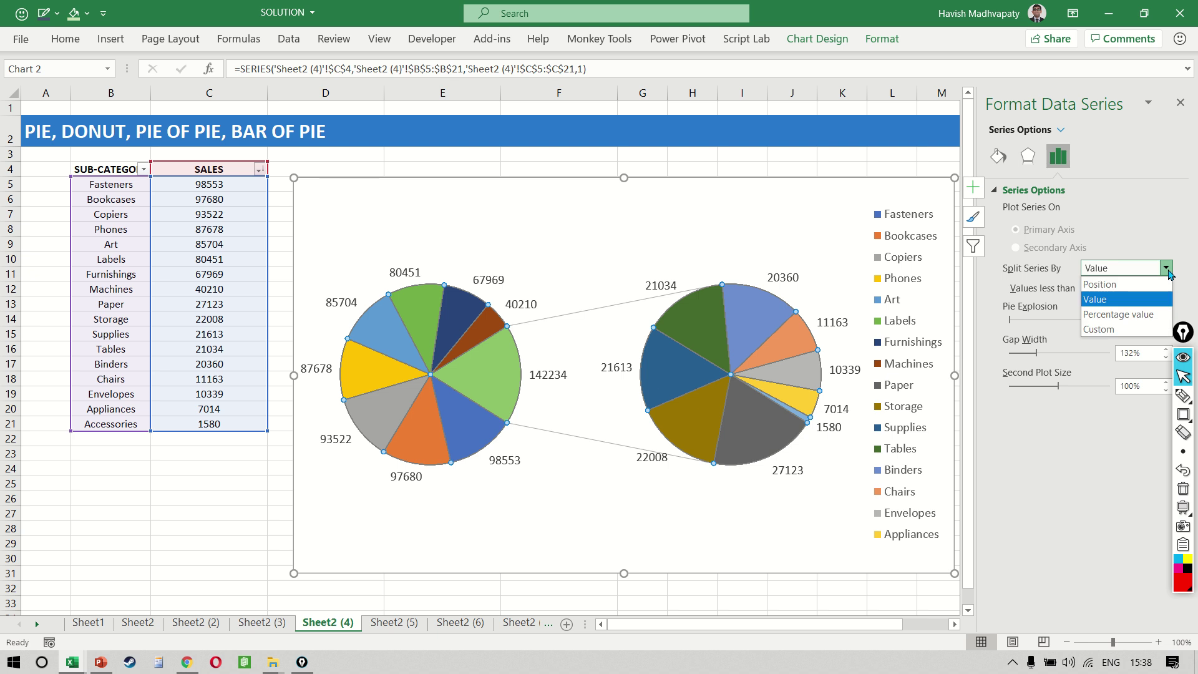
left_click(1137, 315)
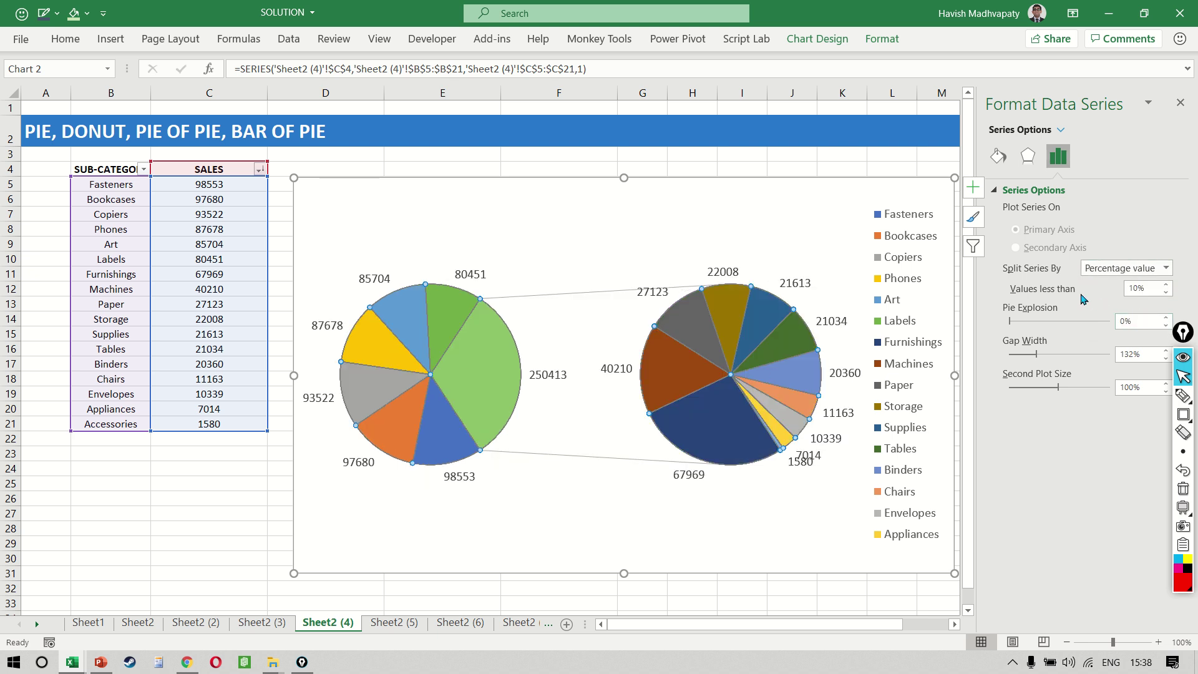
Set the percentage split threshold so that values less than 5% go to the second pie.
left_click(1152, 289)
key("BackSpace")
key("BackSpace")
type("5%")
key("Return")
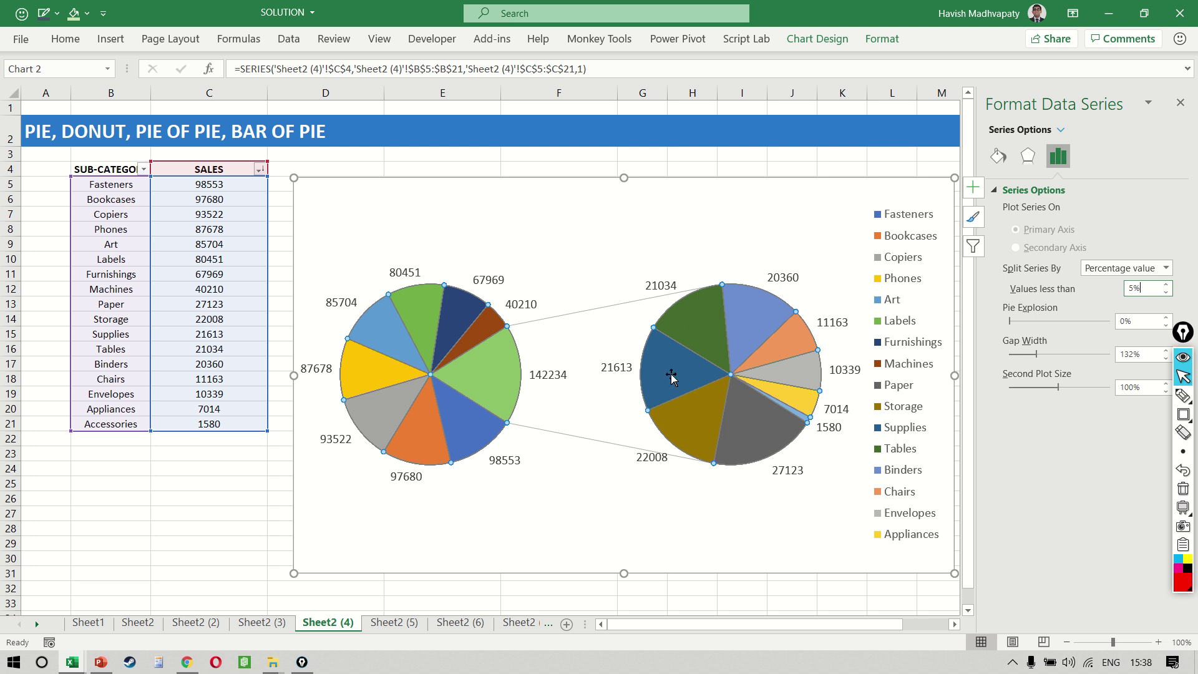
Raise the percentage split threshold for the second pie to 50%.
left_click(1125, 289)
key("BackSpace")
key("BackSpace")
type("50%")
key("Return")
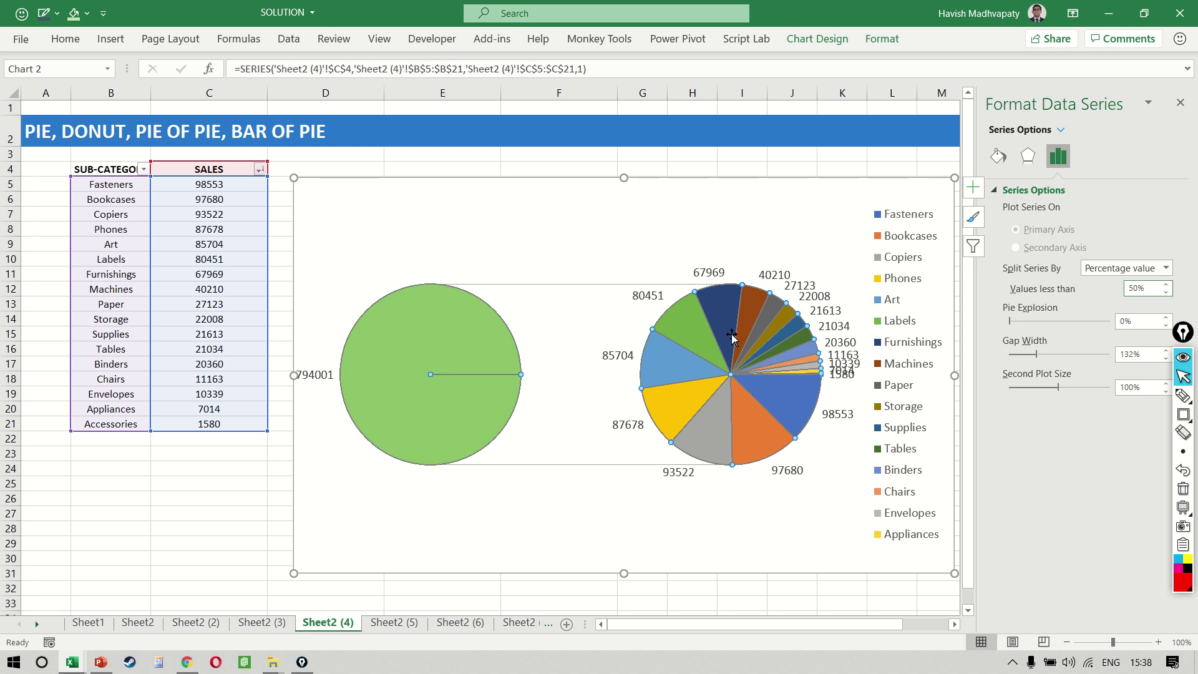
Try a percentage split threshold of 20%, and return it to 10%.
mouse_move(732, 337)
type("20")
type("%")
left_click(1157, 291)
key("BackSpace")
key("BackSpace")
key("BackSpace")
type("10%")
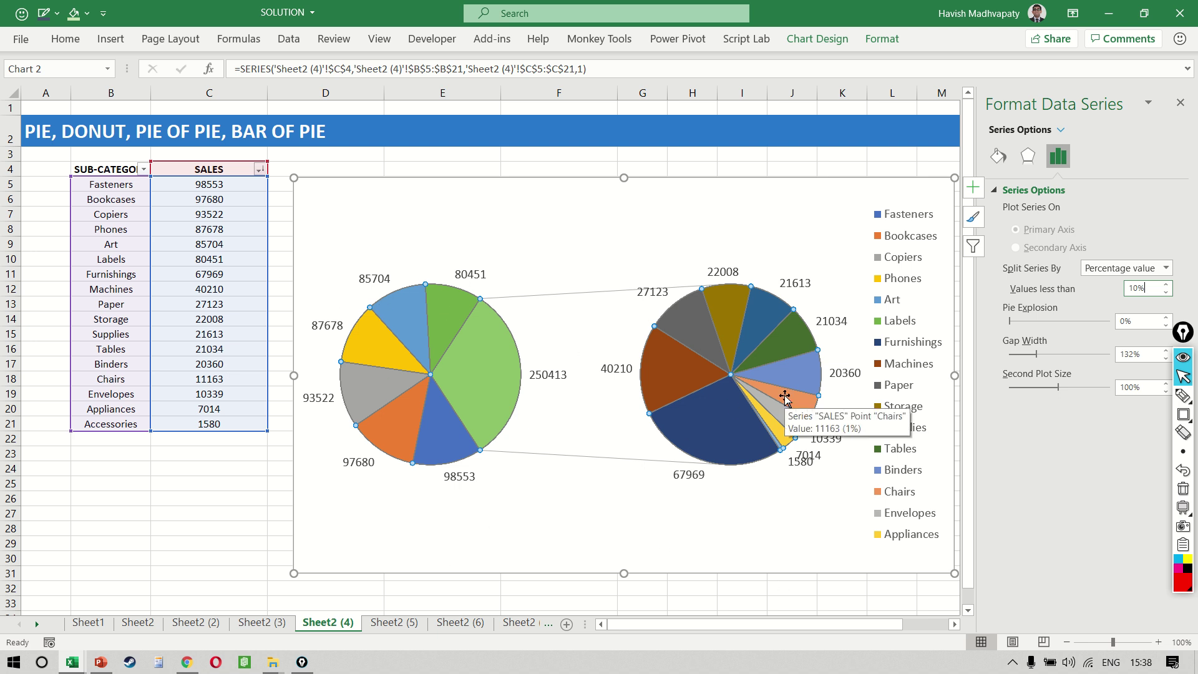
Split the series by Custom, select the combined light green slice and try adjusting its point explosion.
left_click(1165, 268)
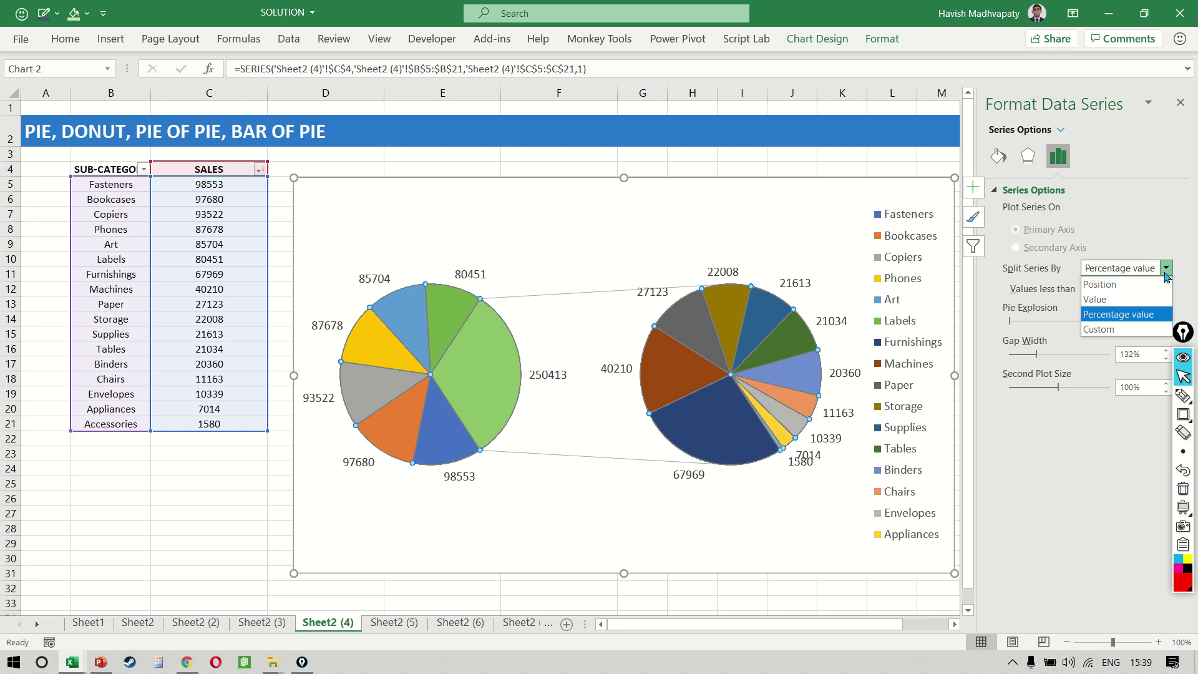
left_click(1125, 330)
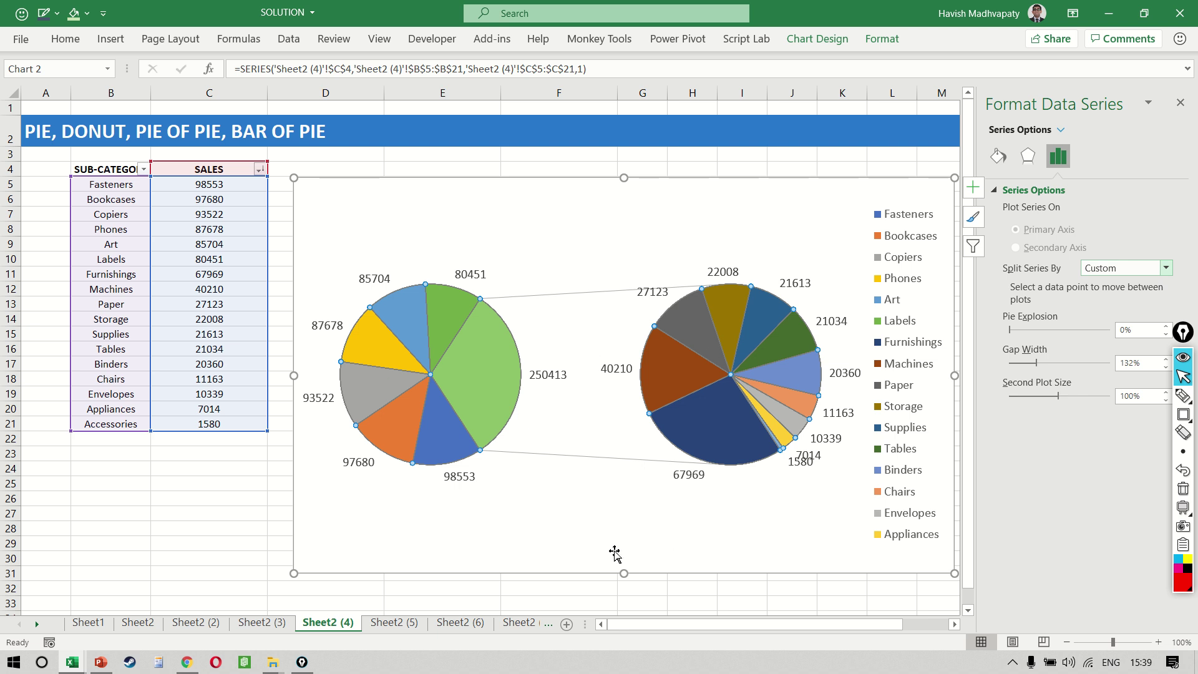
left_click(240, 508)
left_click(500, 366)
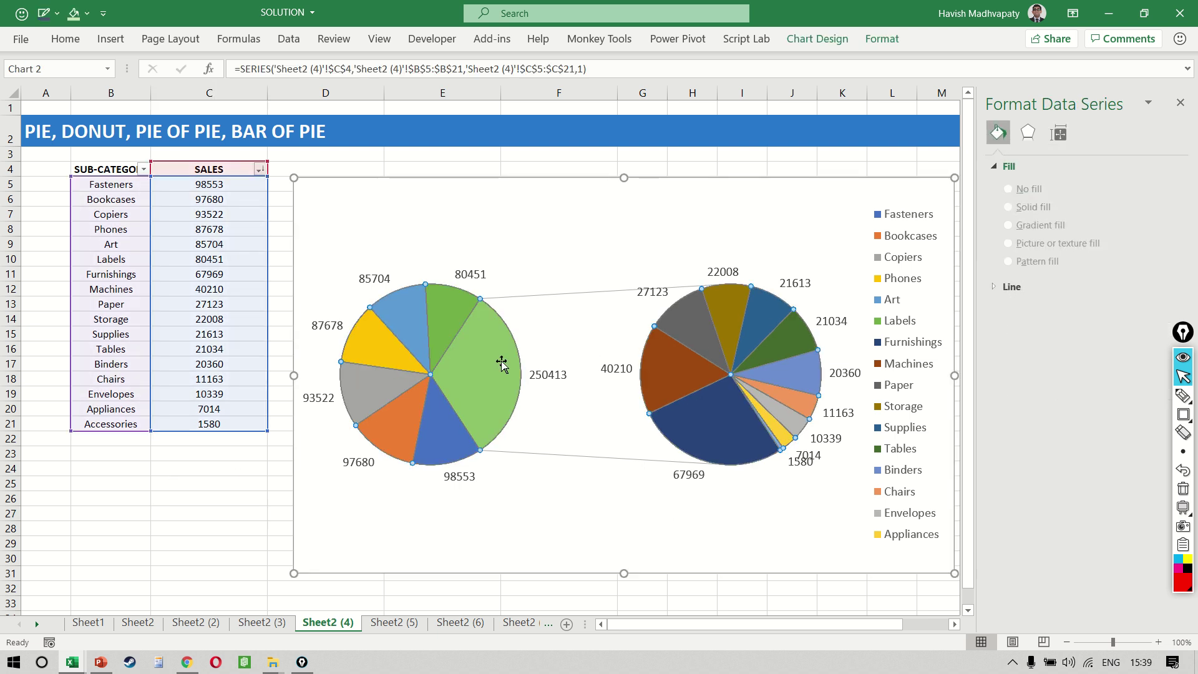
left_click(501, 364)
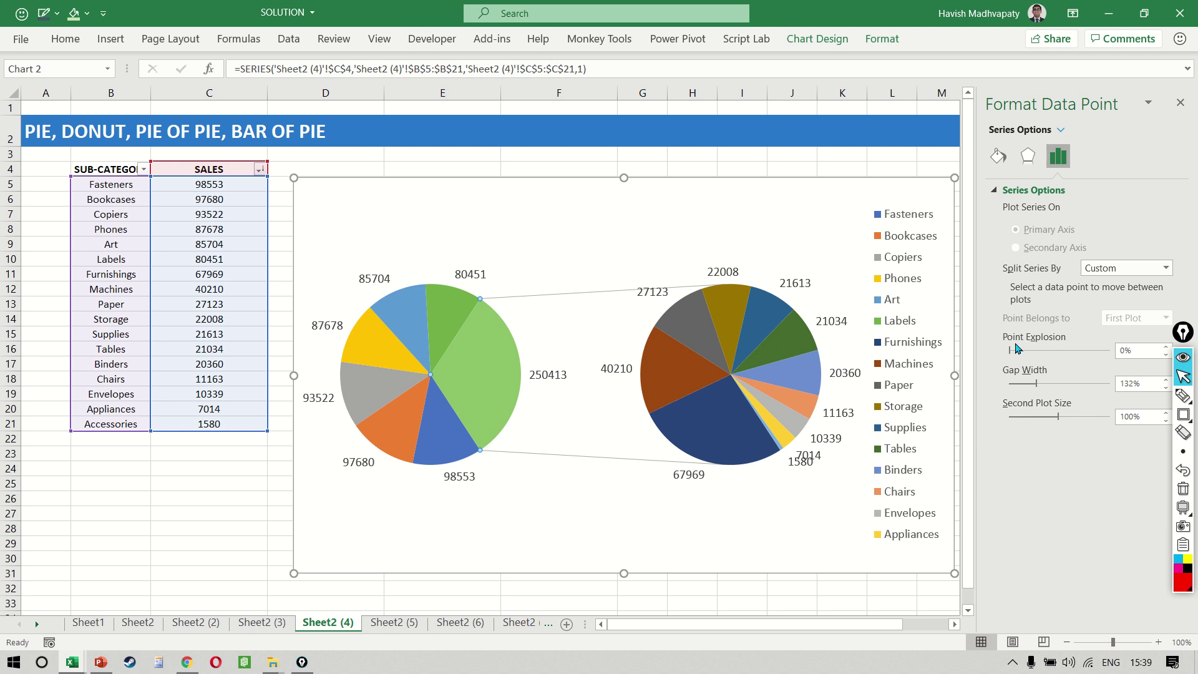
mouse_move(1015, 351)
left_mouse_down()
mouse_move(1032, 354)
mouse_move(1008, 353)
left_mouse_up()
mouse_move(1010, 352)
left_mouse_down()
mouse_move(1030, 354)
mouse_move(989, 355)
left_mouse_up()
Split the Pie of Pie series by Value instead of Custom.
left_click(1165, 268)
left_click(1123, 300)
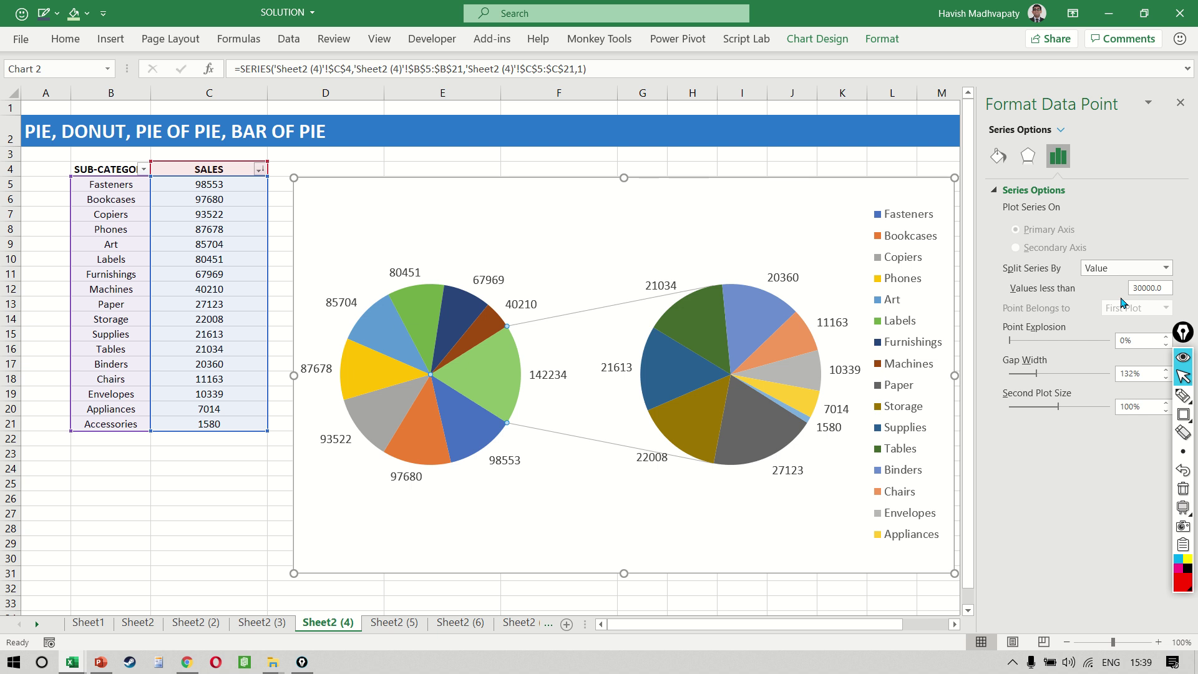
Change the chart type from Pie of Pie to Bar of Pie and close the chart formatting options.
left_click(809, 46)
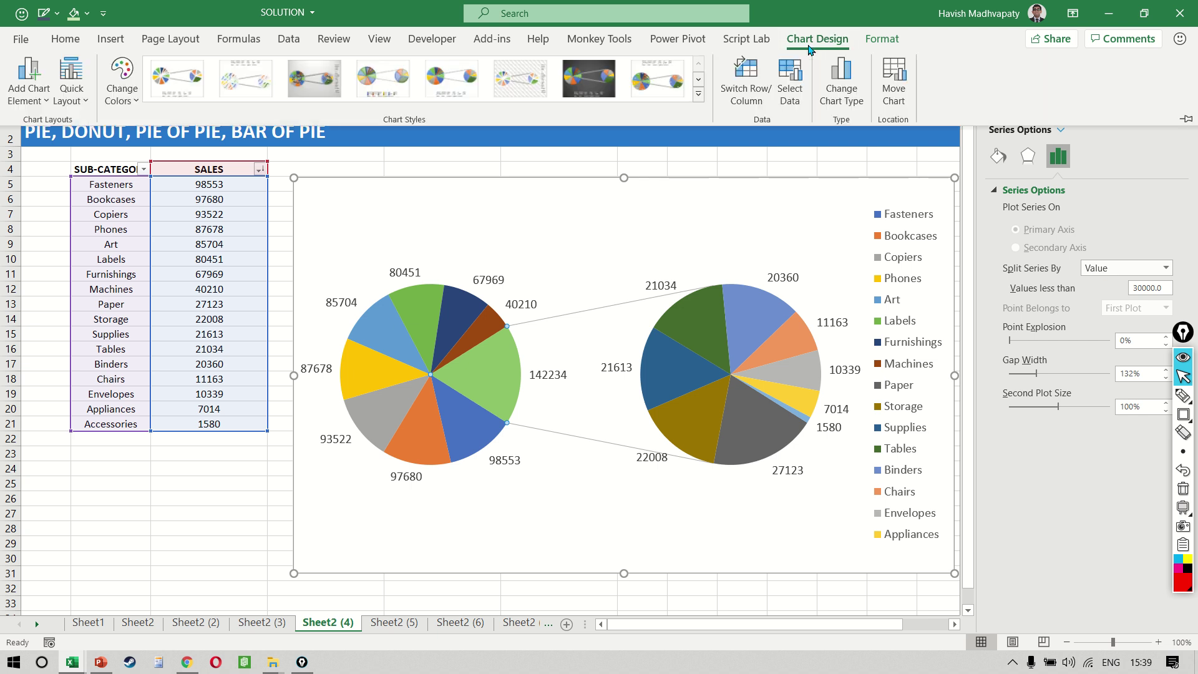
left_click(841, 81)
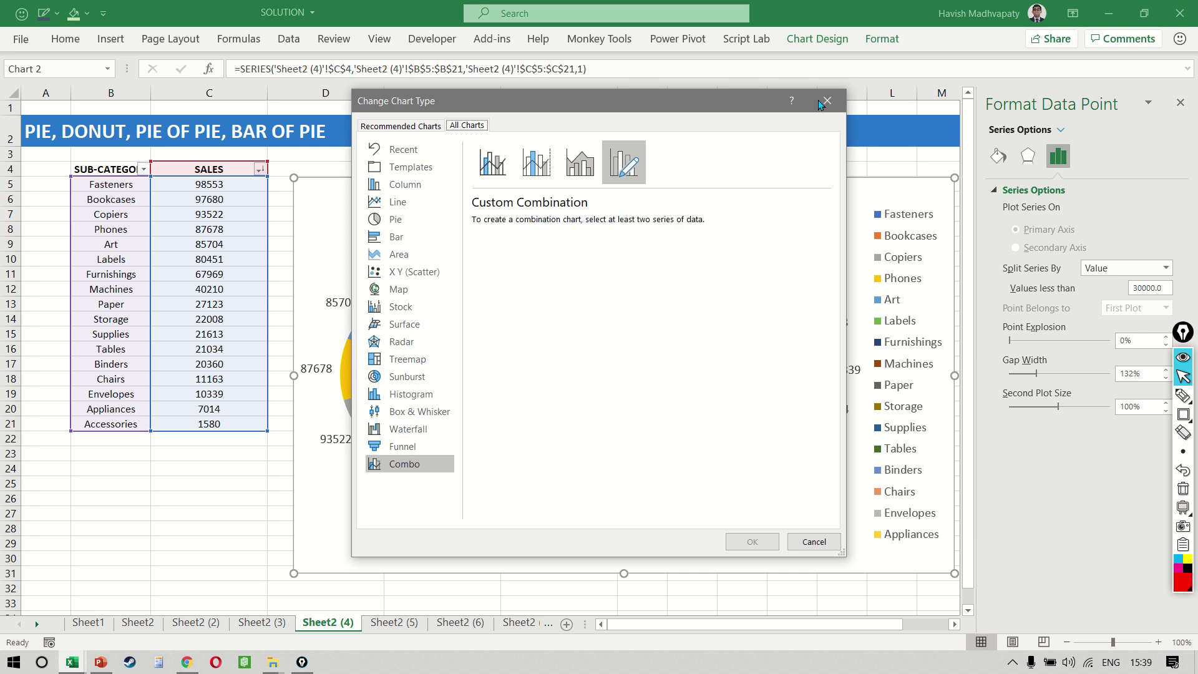
left_click(412, 221)
left_click(582, 174)
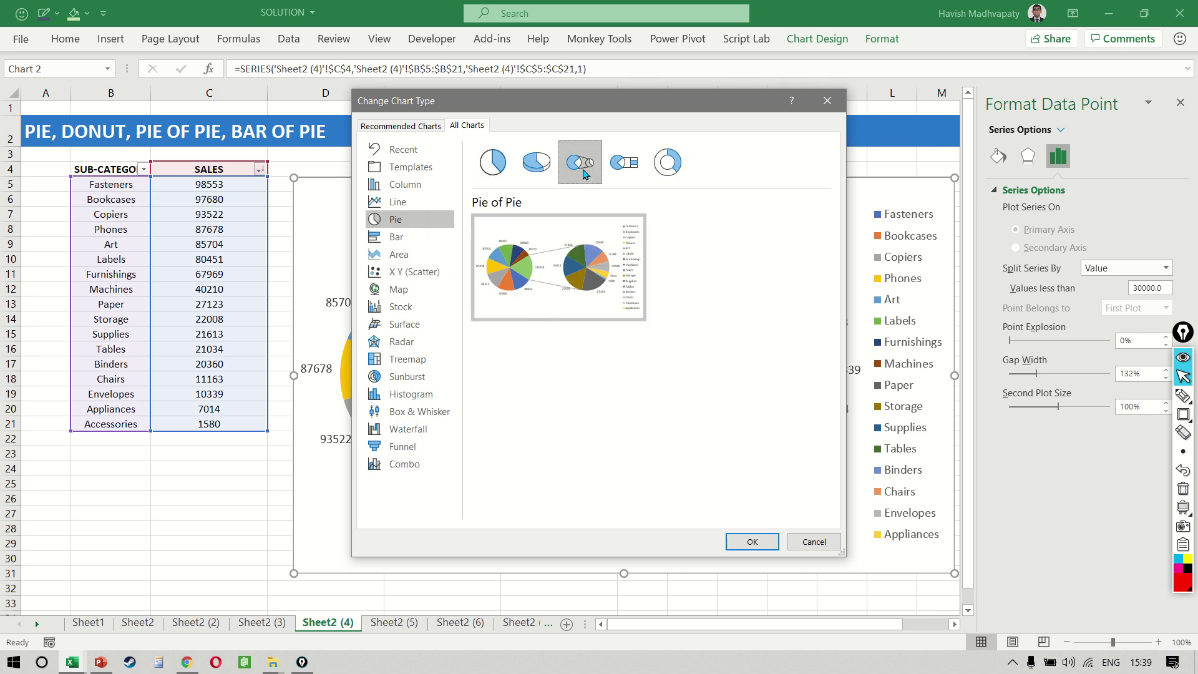
left_click(606, 171)
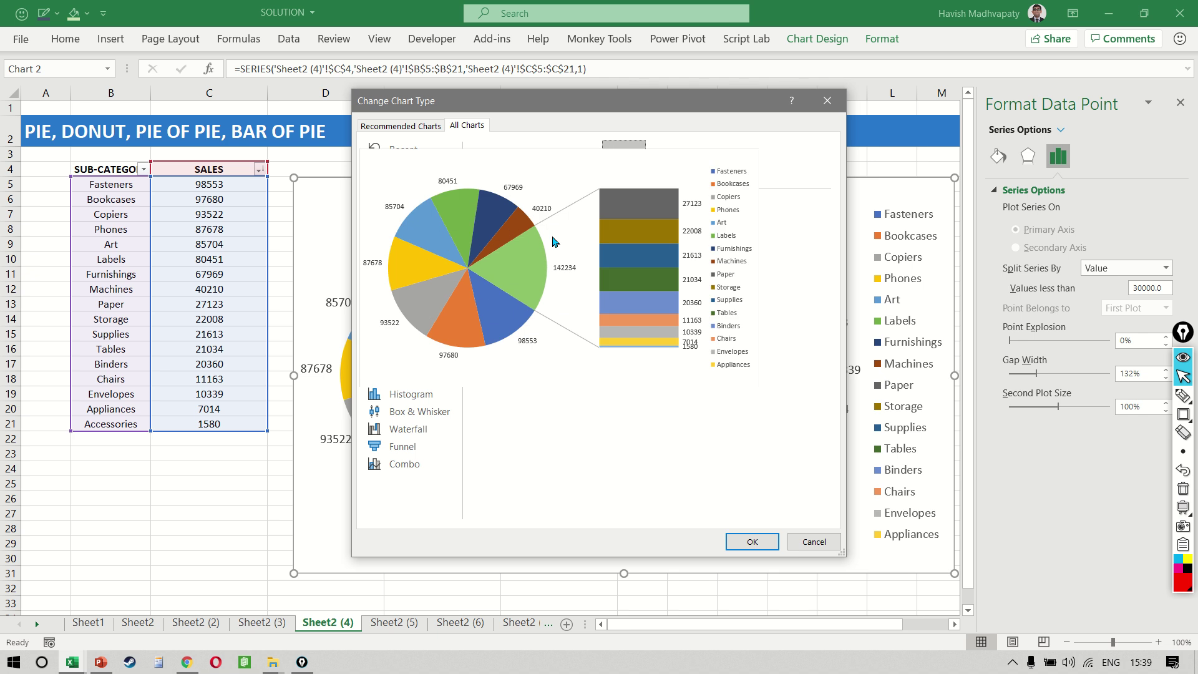
left_click(747, 542)
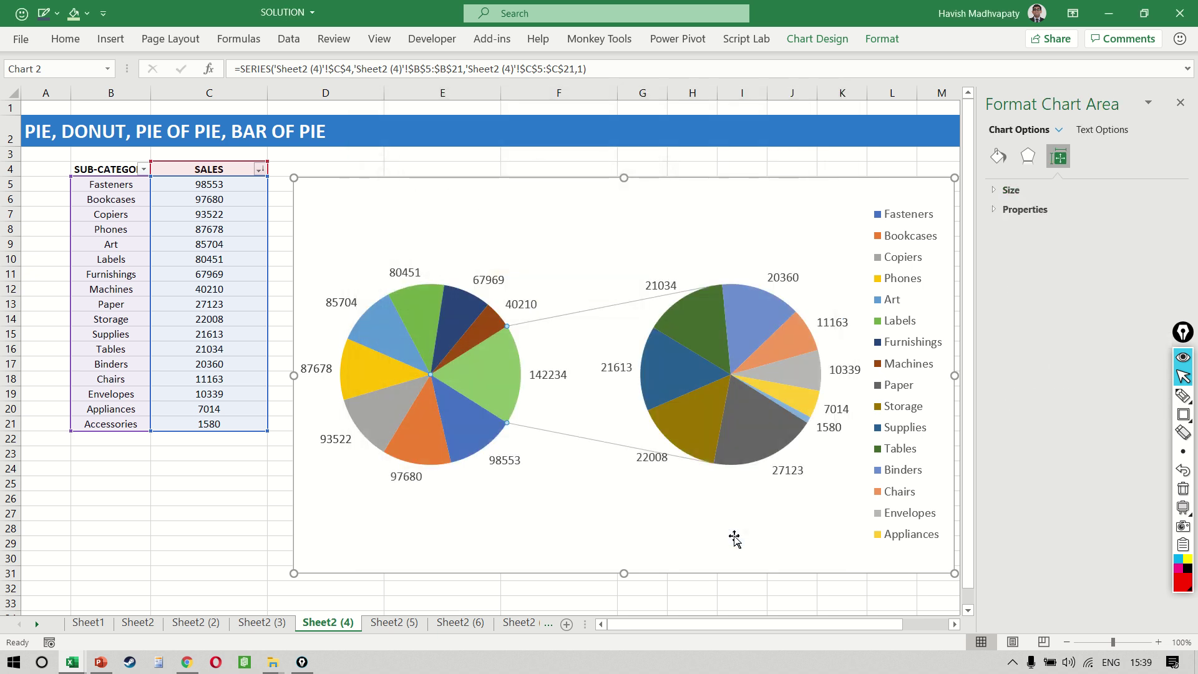
left_click(1180, 102)
In the Bar of Pie series options, keep the split by Value and set the values less than threshold to 25000.
double_click(769, 257)
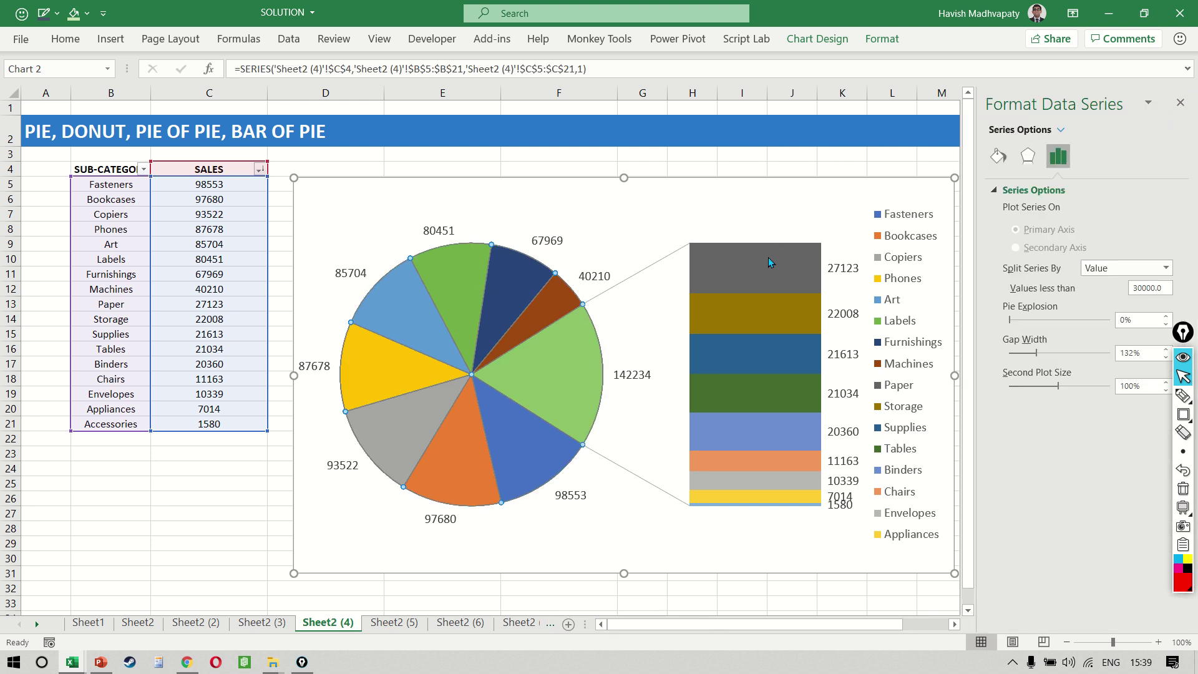
left_click(1162, 271)
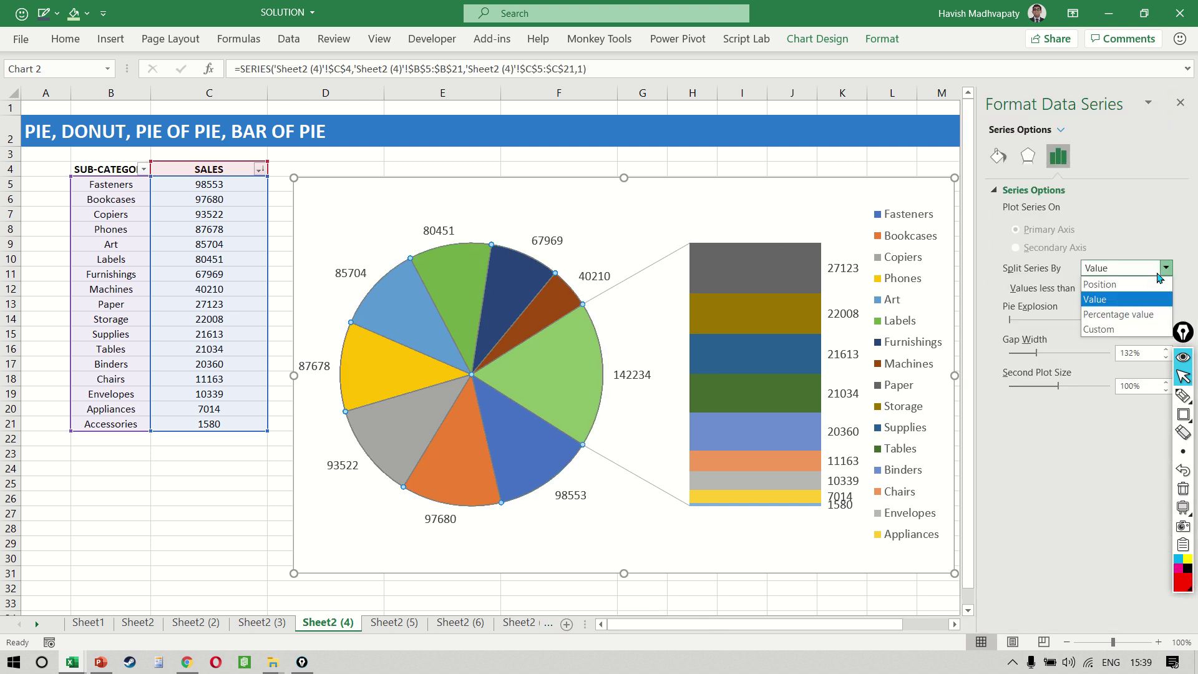
left_click(1135, 301)
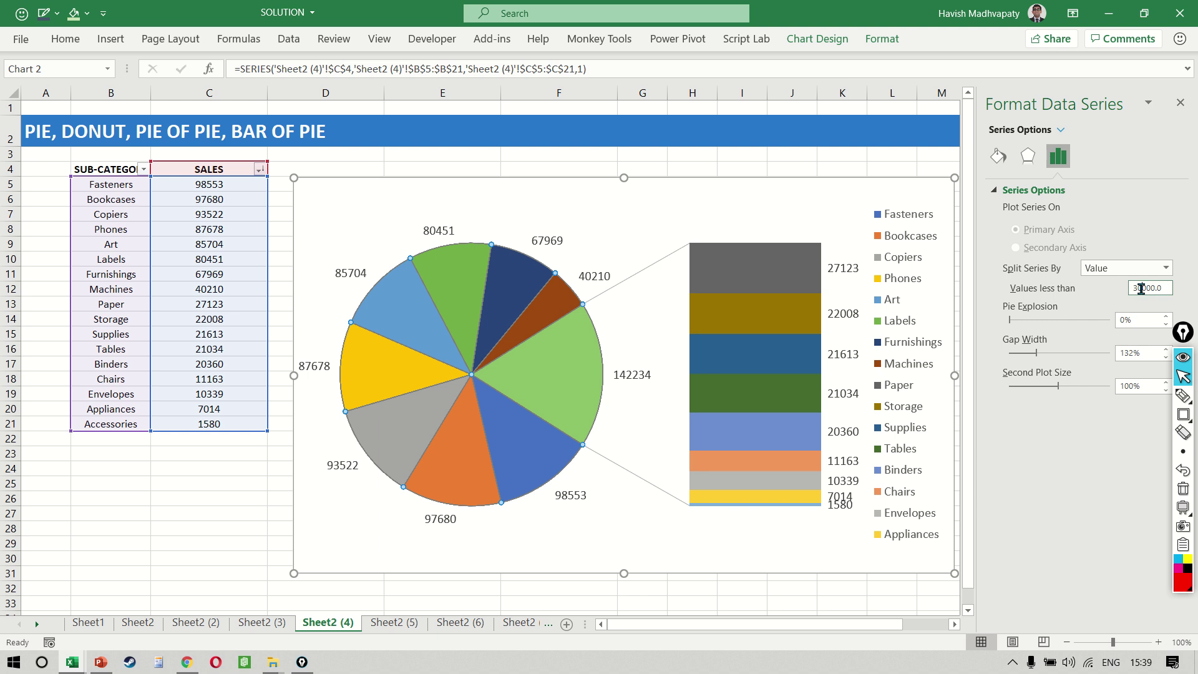
double_click(1141, 288)
type("25000")
key("Return")
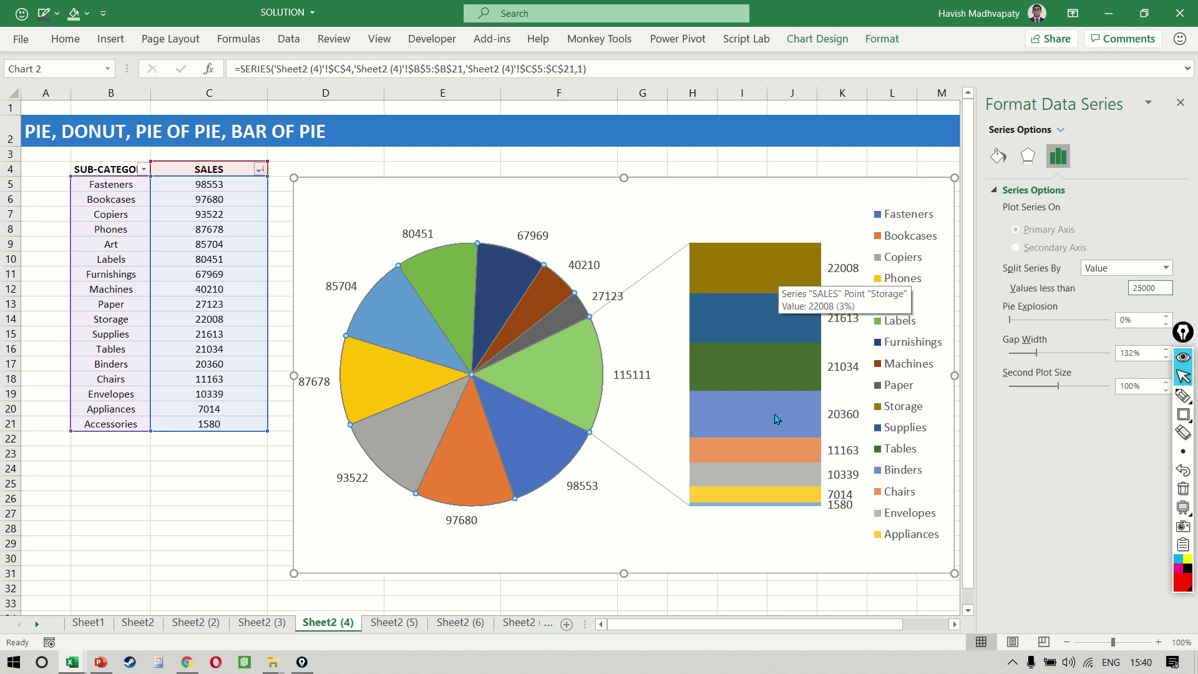
mouse_move(799, 427)
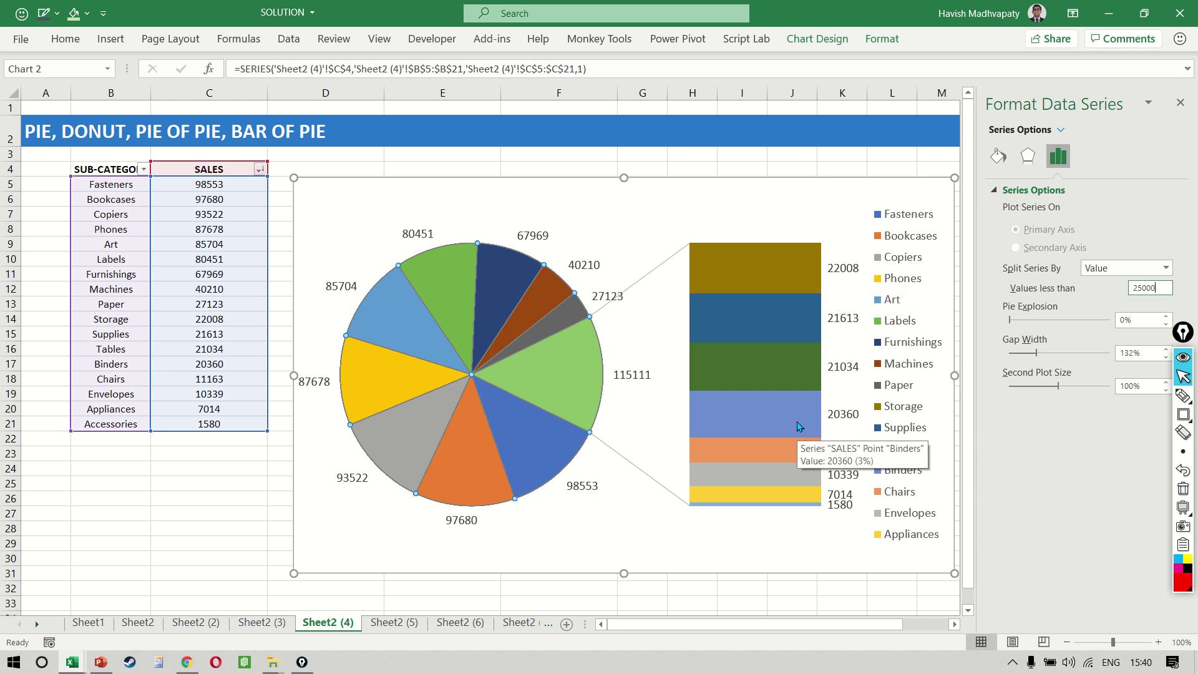